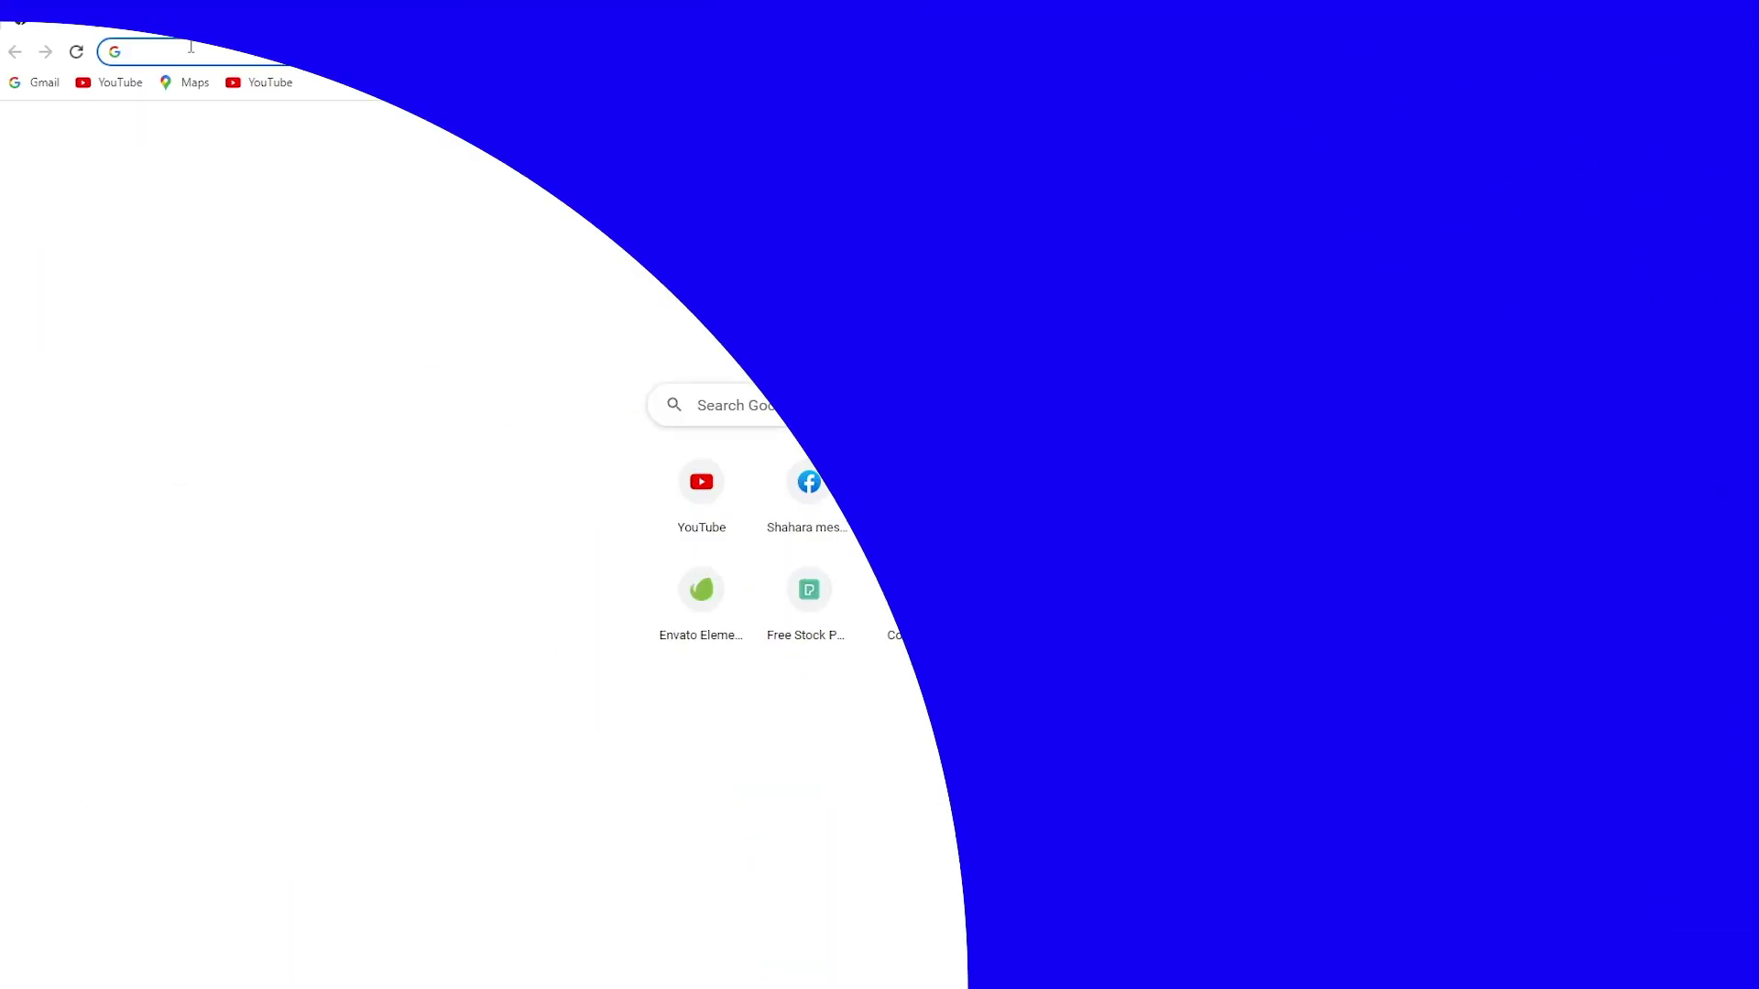
text(what)
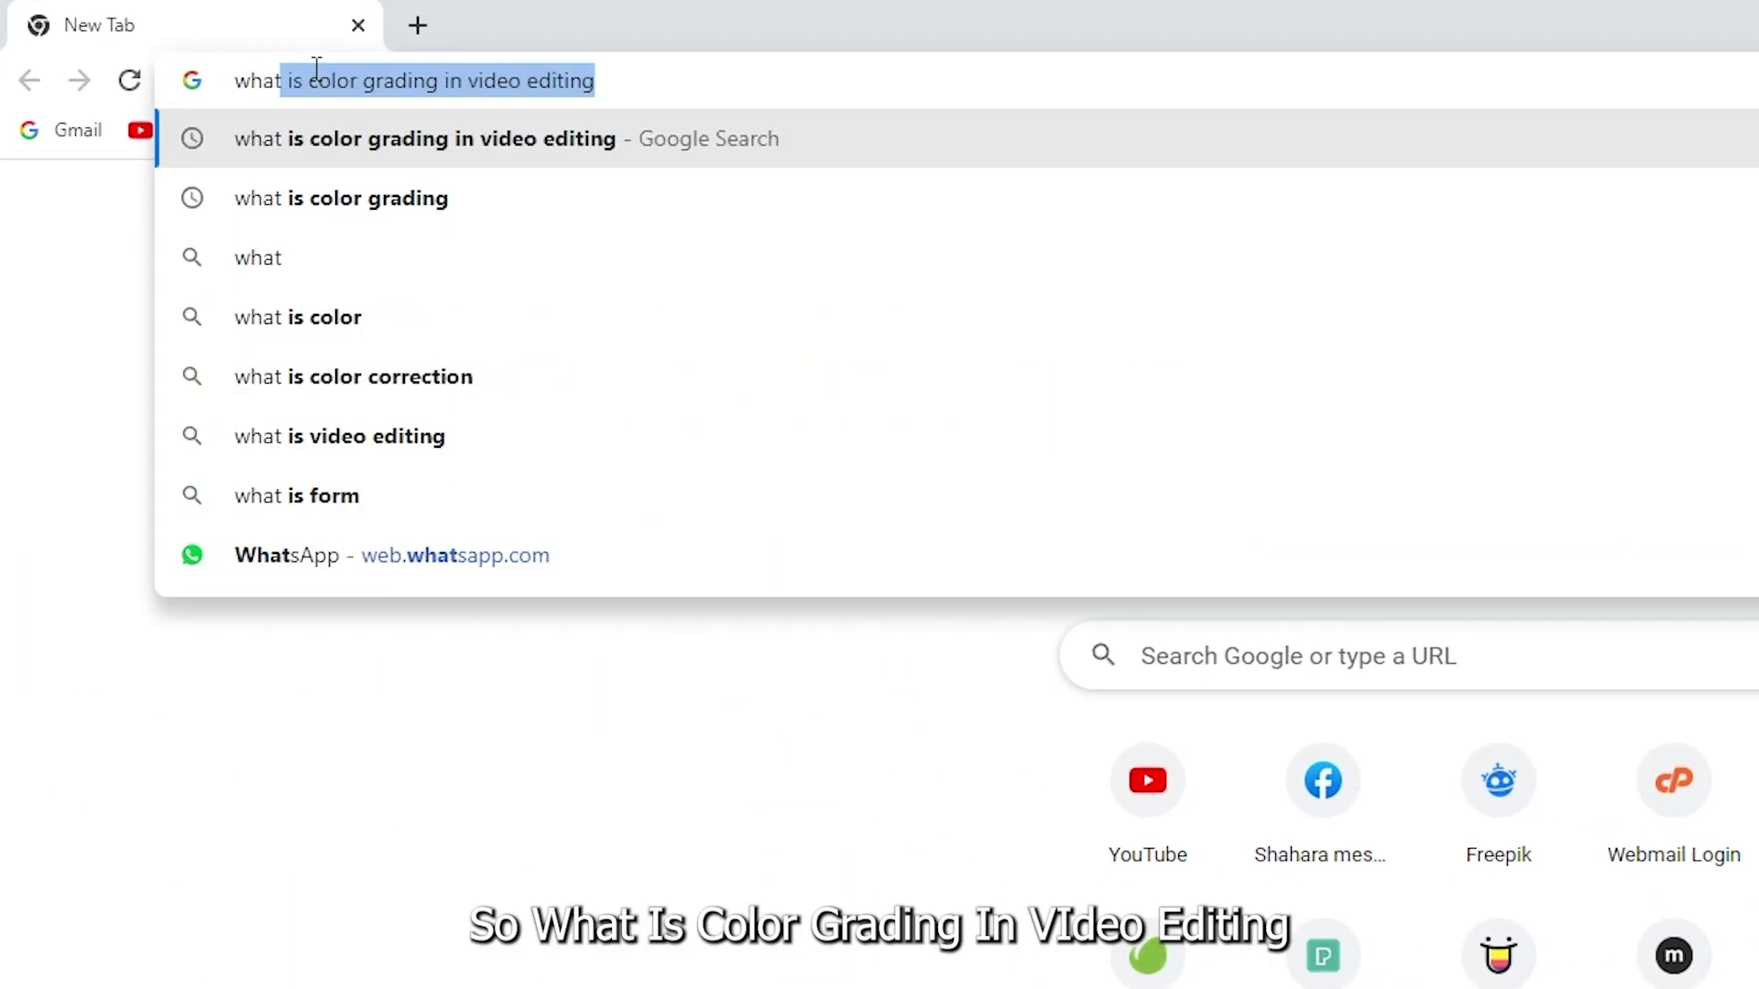
Step: Search Google for 'what is color grading' and 'what is curves' in video editing
key(Return)
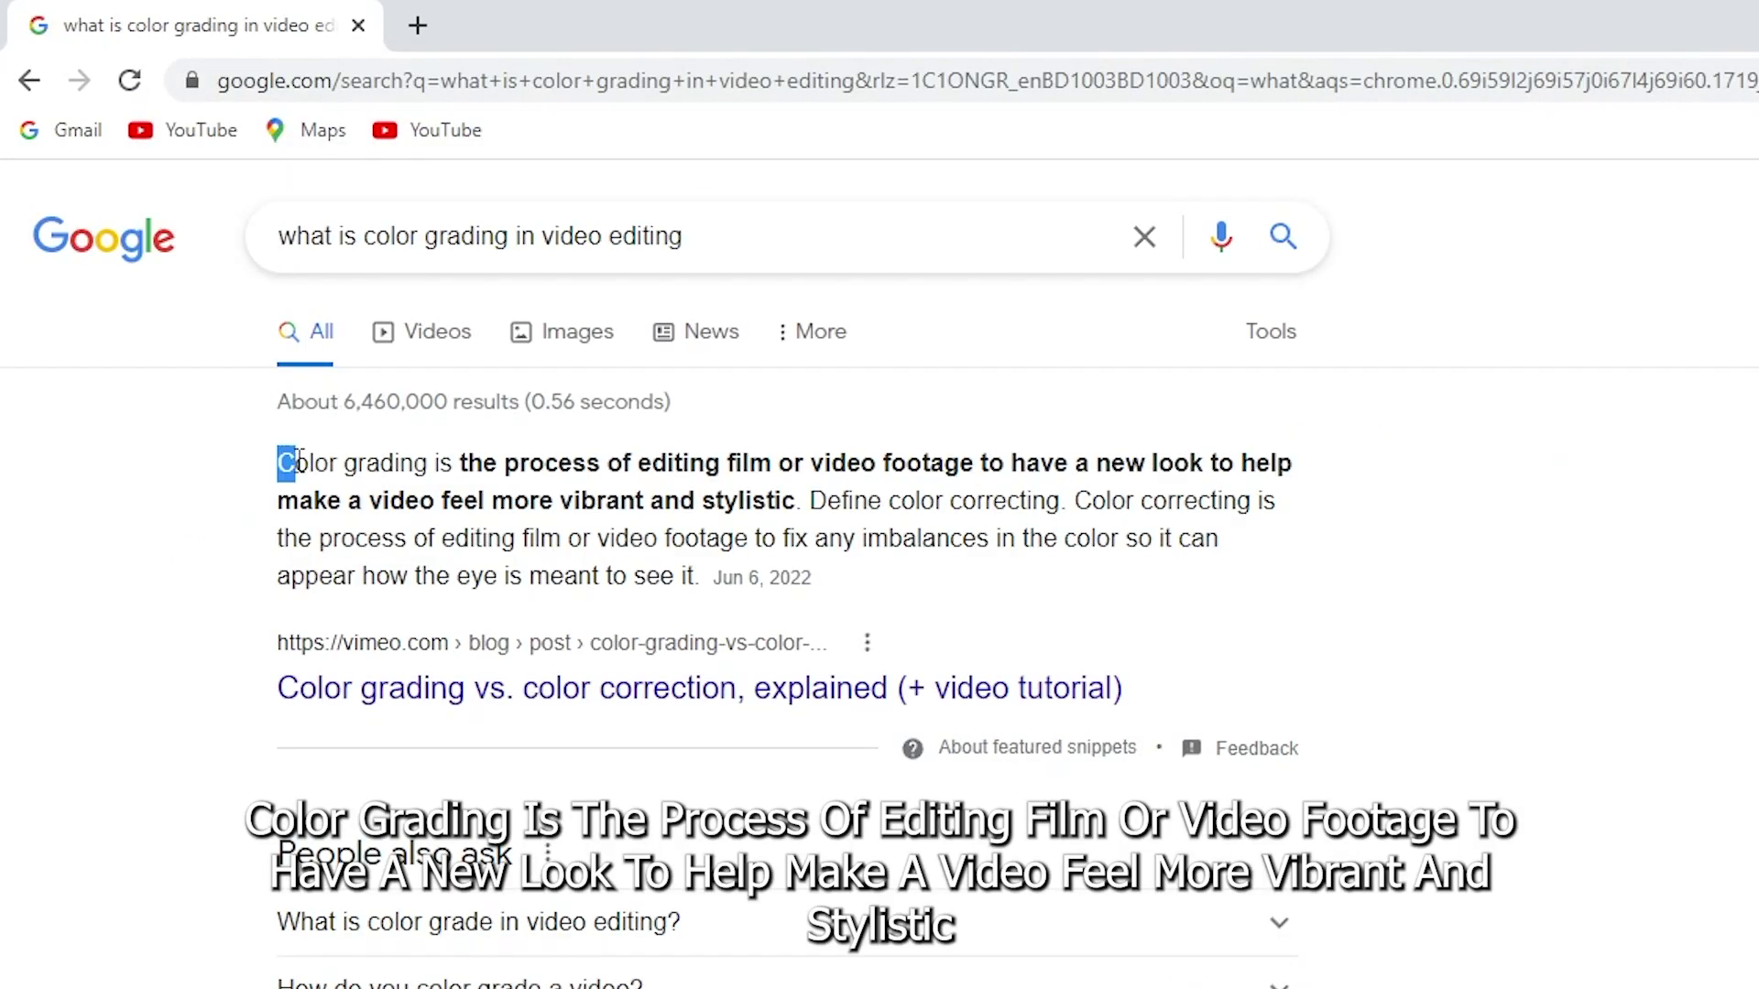
mouse_move(295, 461)
mouse_down()
mouse_move(1273, 465)
mouse_move(787, 498)
mouse_up()
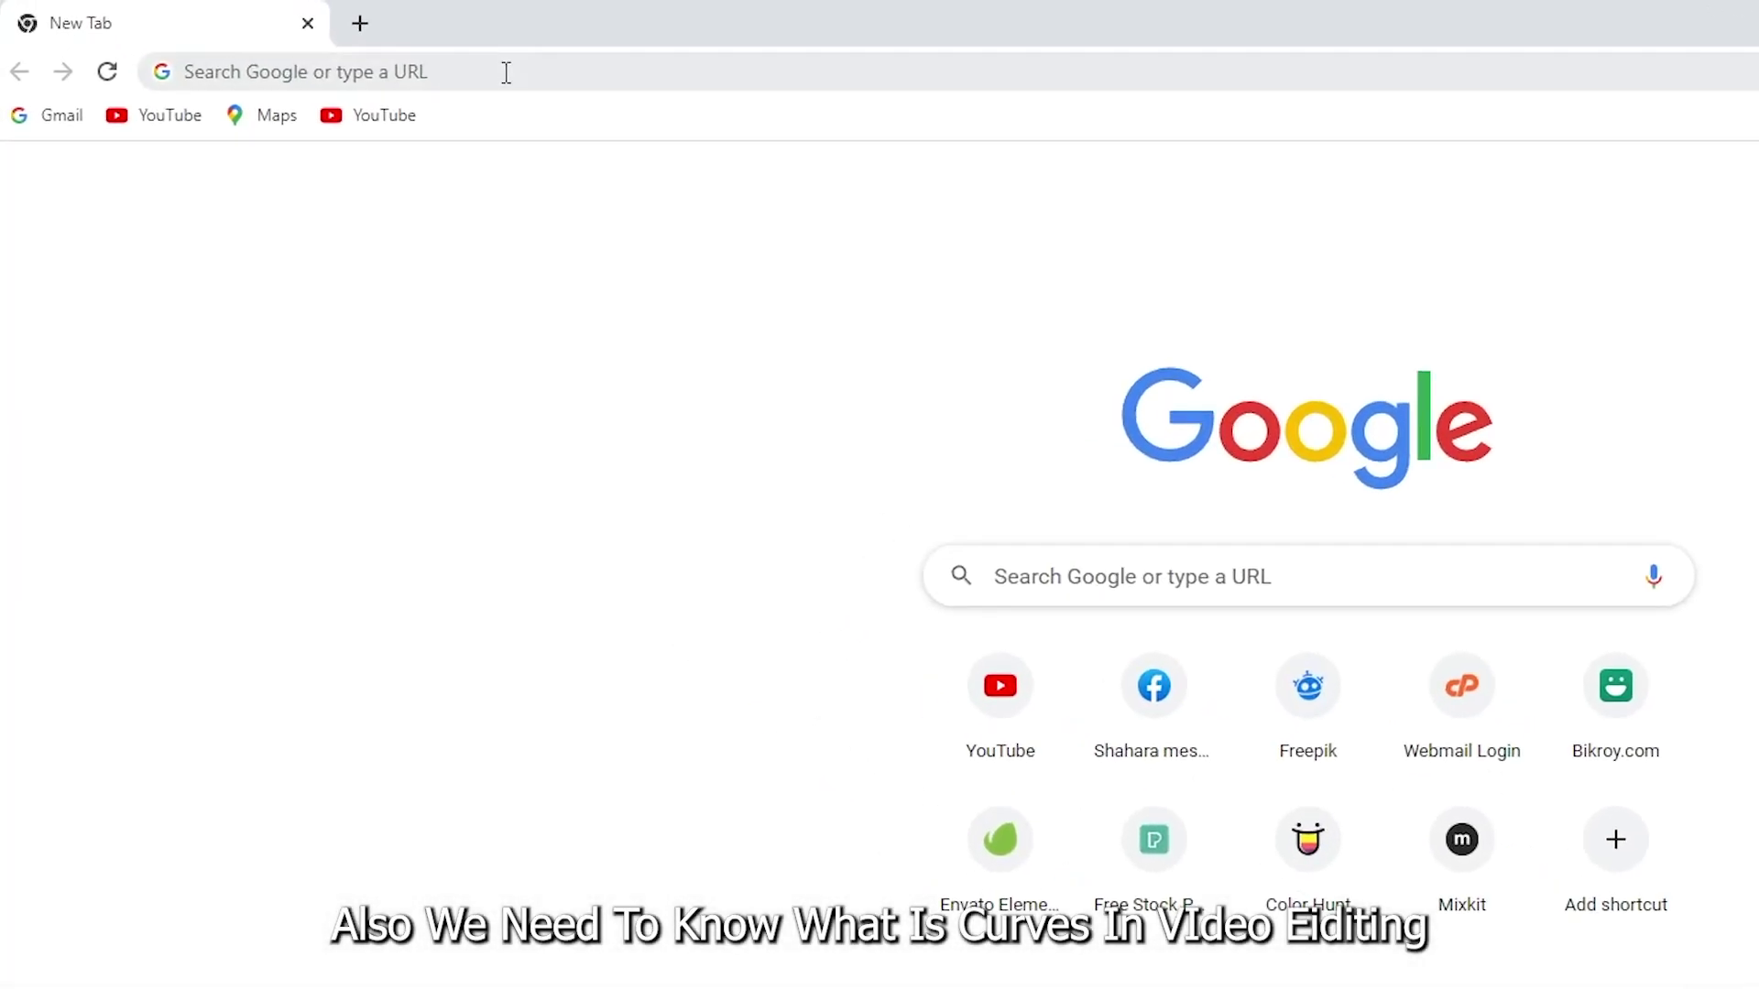
click(507, 73)
text(w)
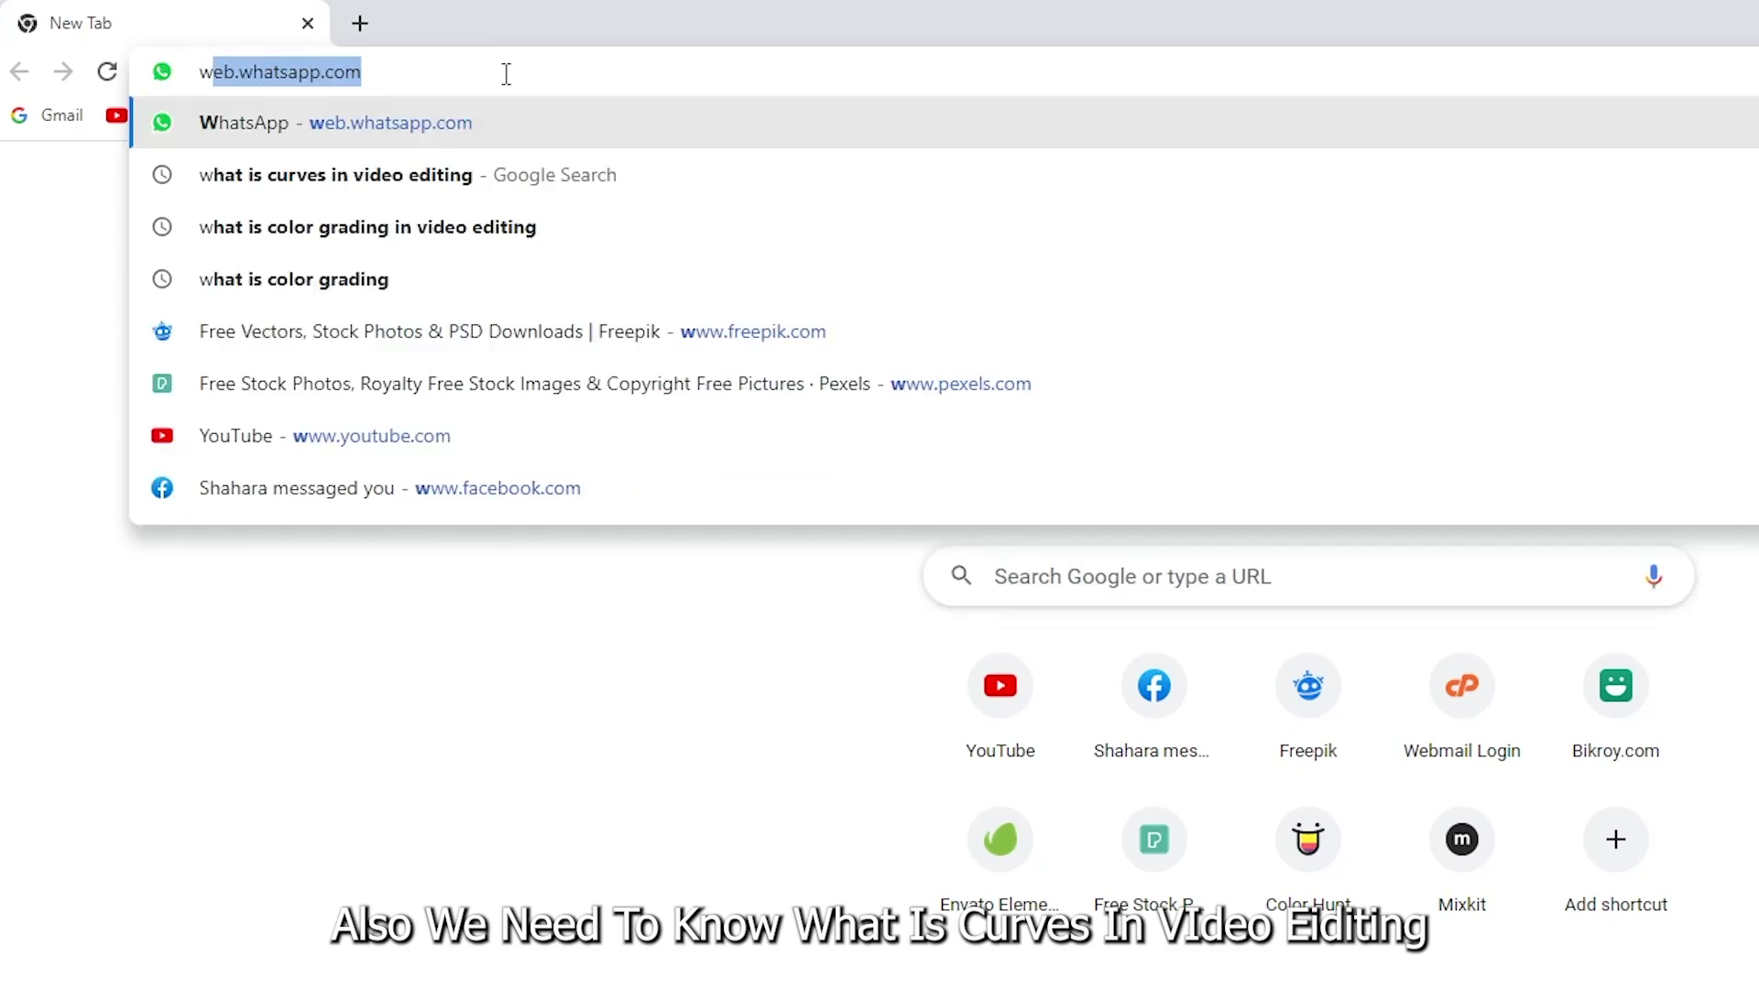
text(ha)
key(Return)
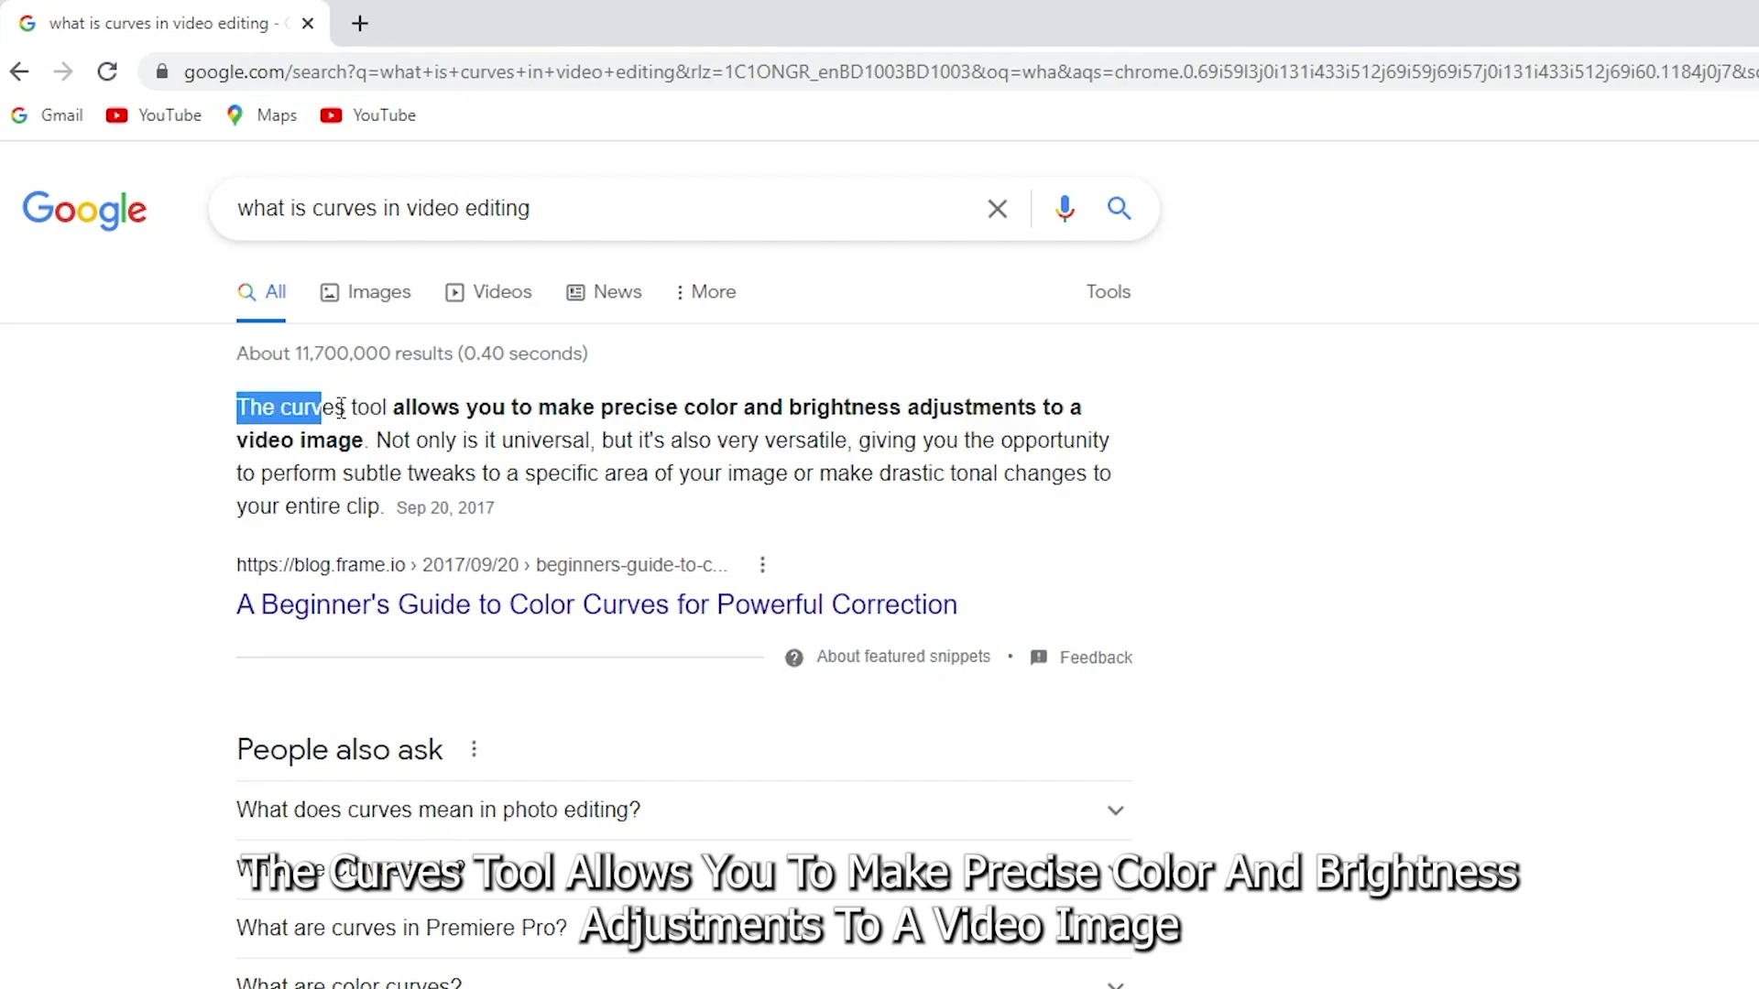
drag(340, 410, 741, 417)
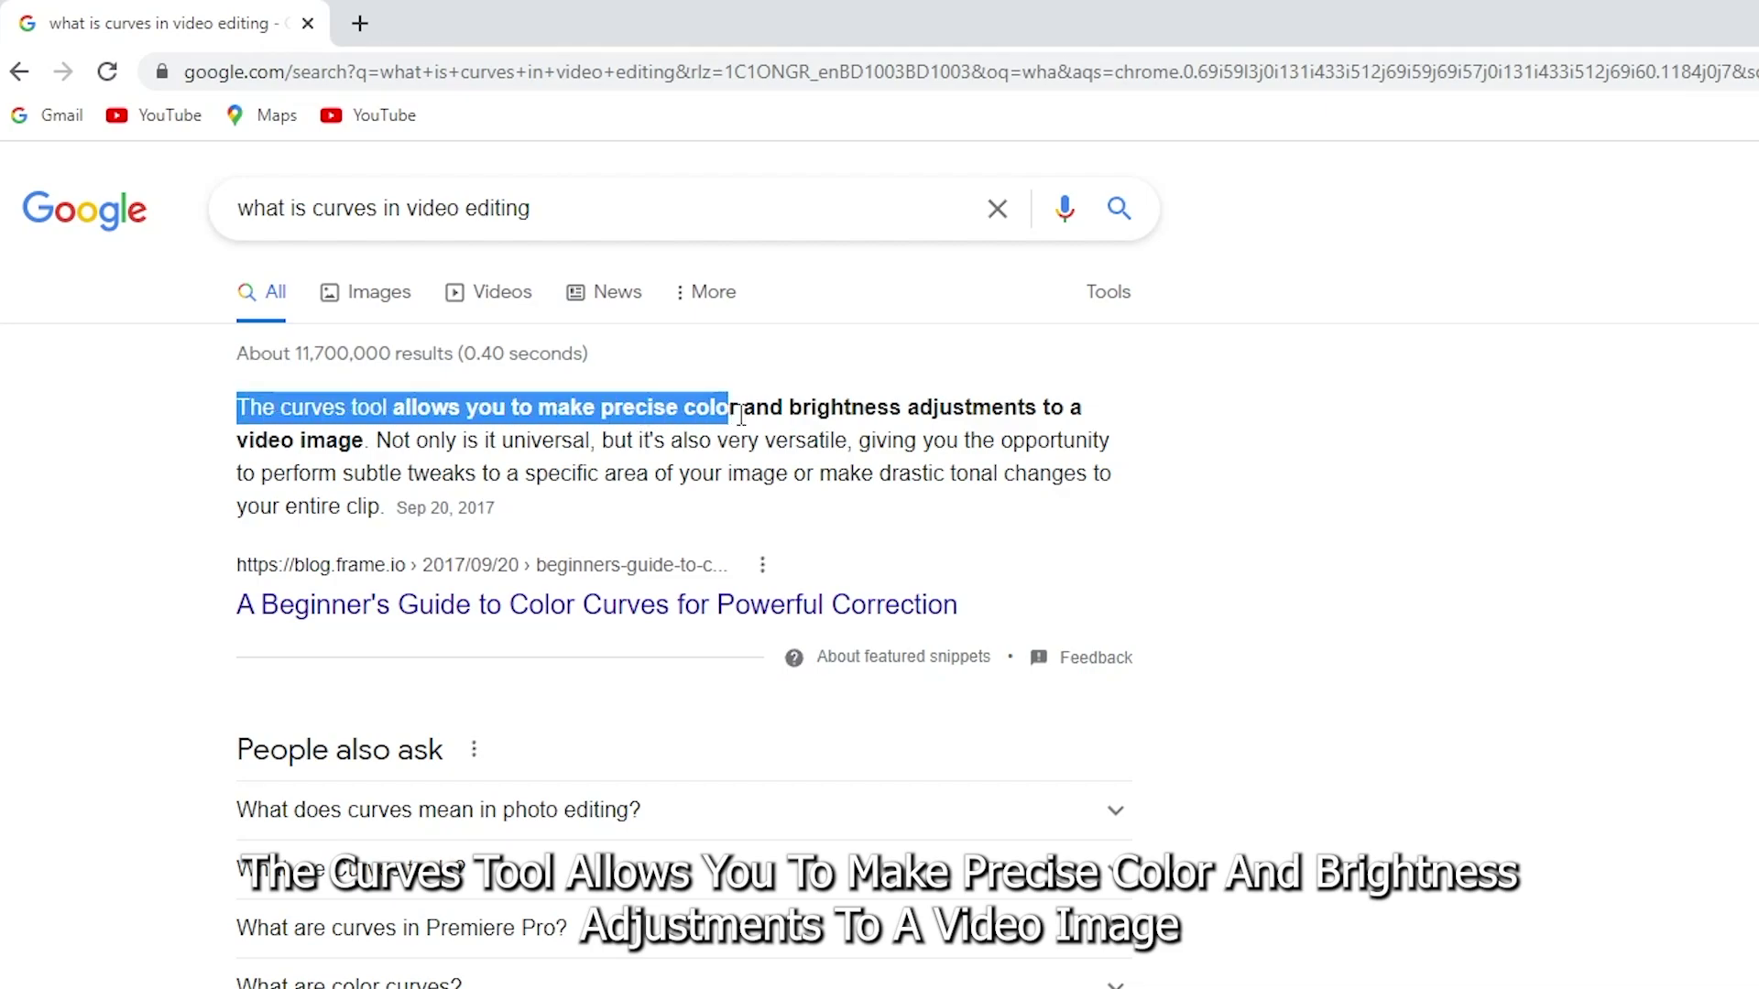
mouse_move(851, 417)
mouse_down()
mouse_move(1080, 412)
mouse_move(557, 415)
mouse_move(358, 441)
mouse_up()
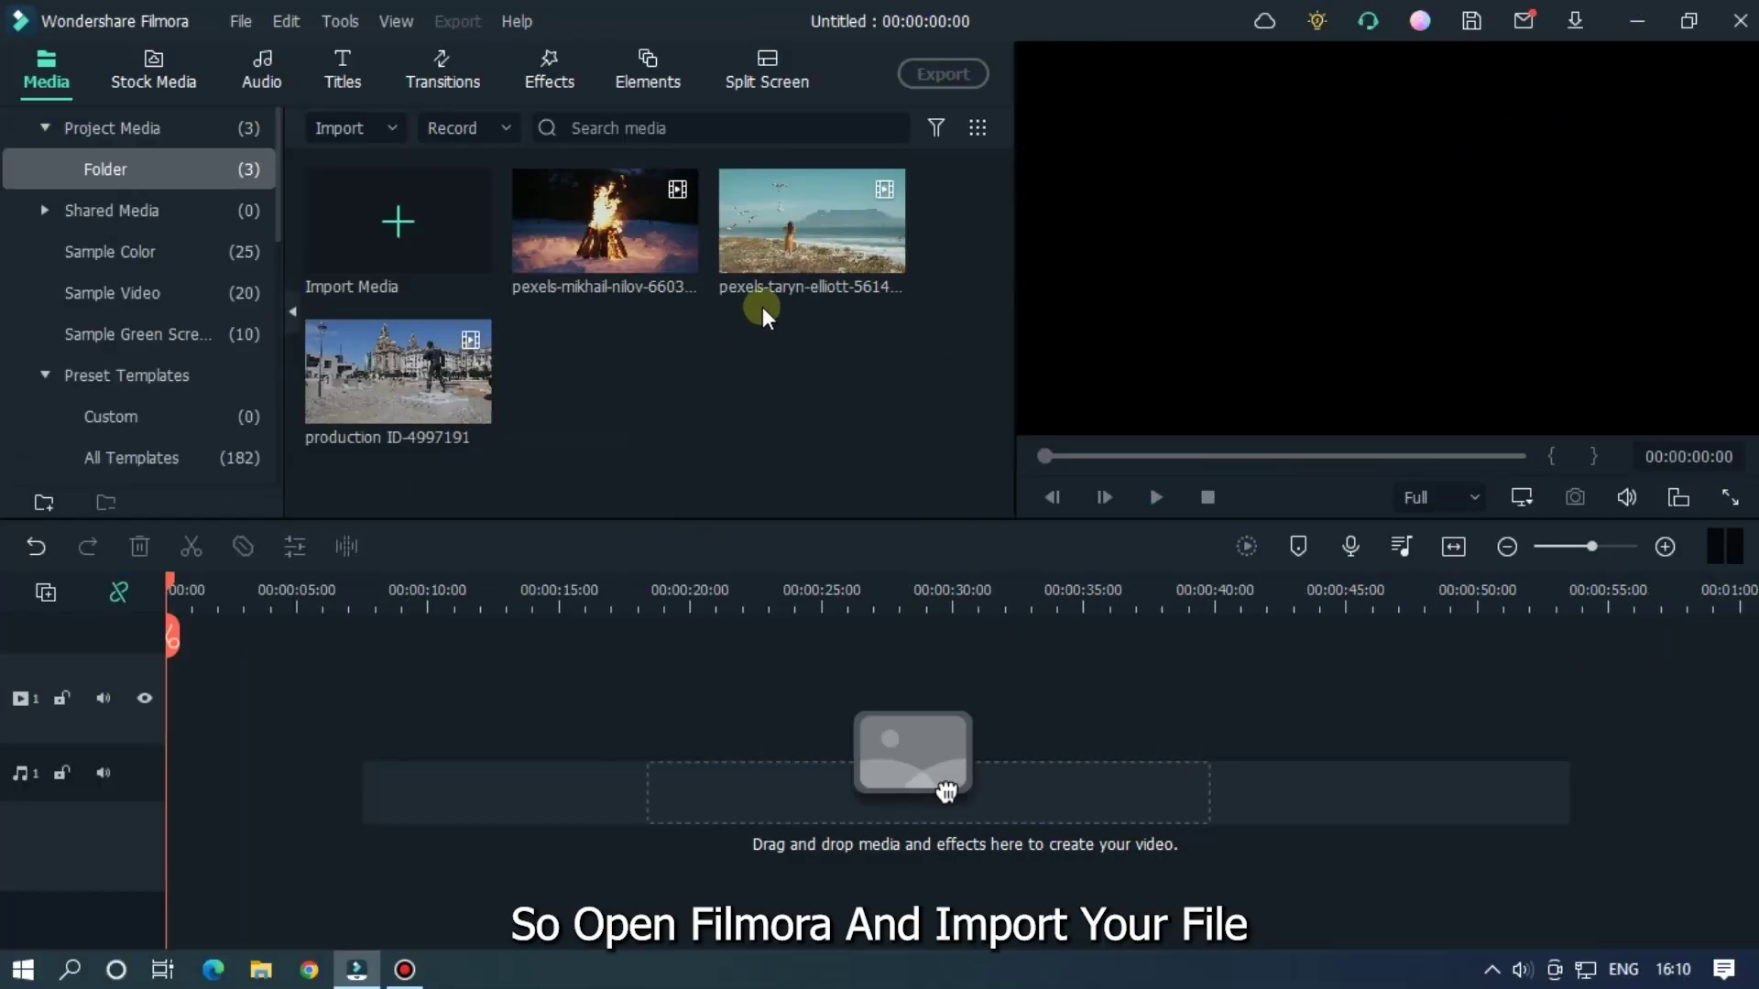
Step: Place the beach clip at the timeline start and open its Advanced Color Correction
drag(811, 227, 136, 751)
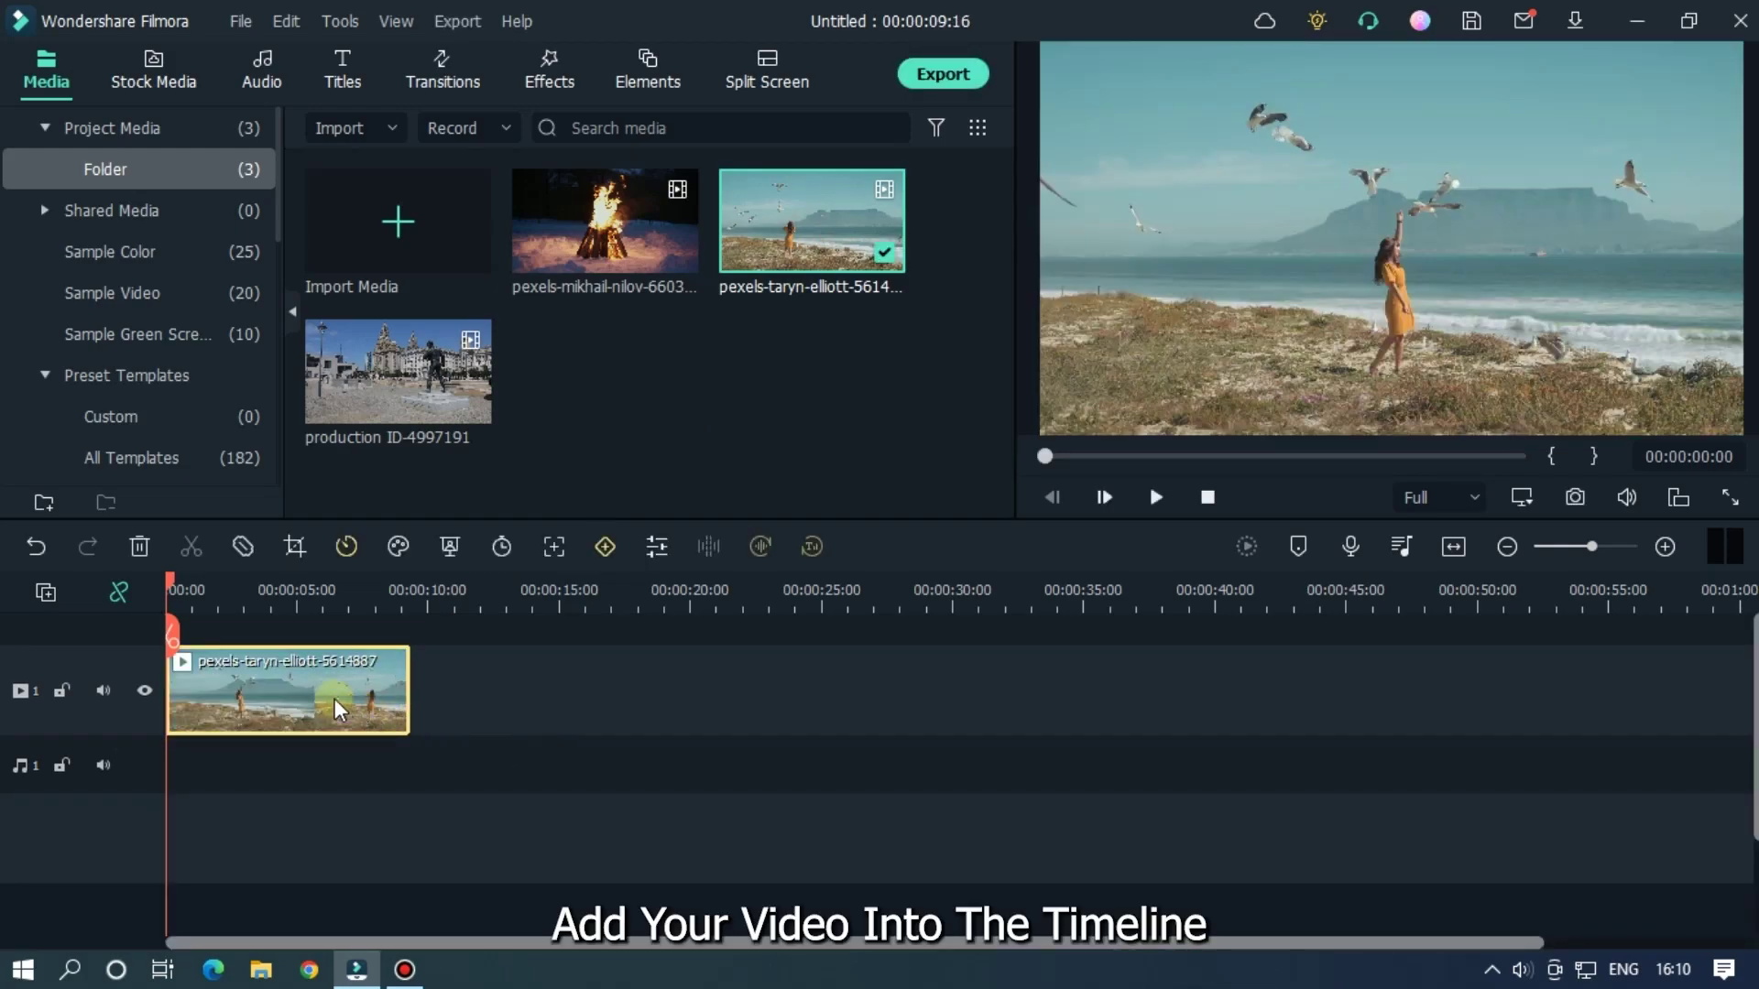
click(399, 547)
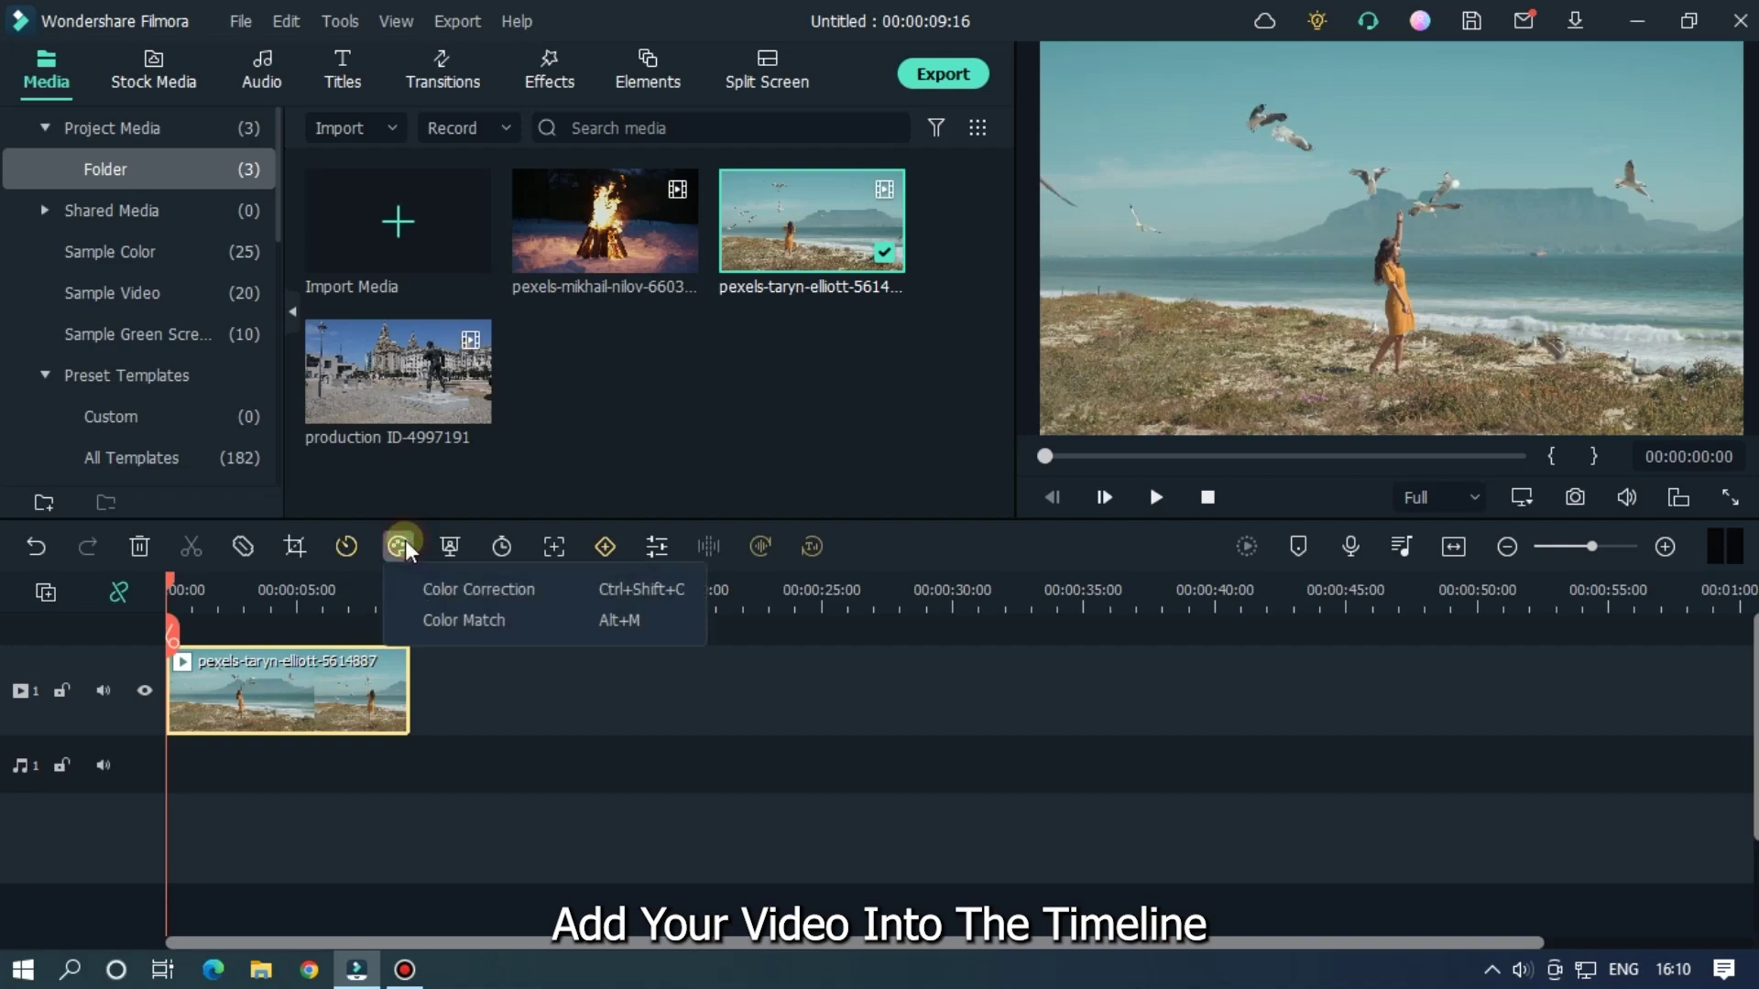
click(489, 588)
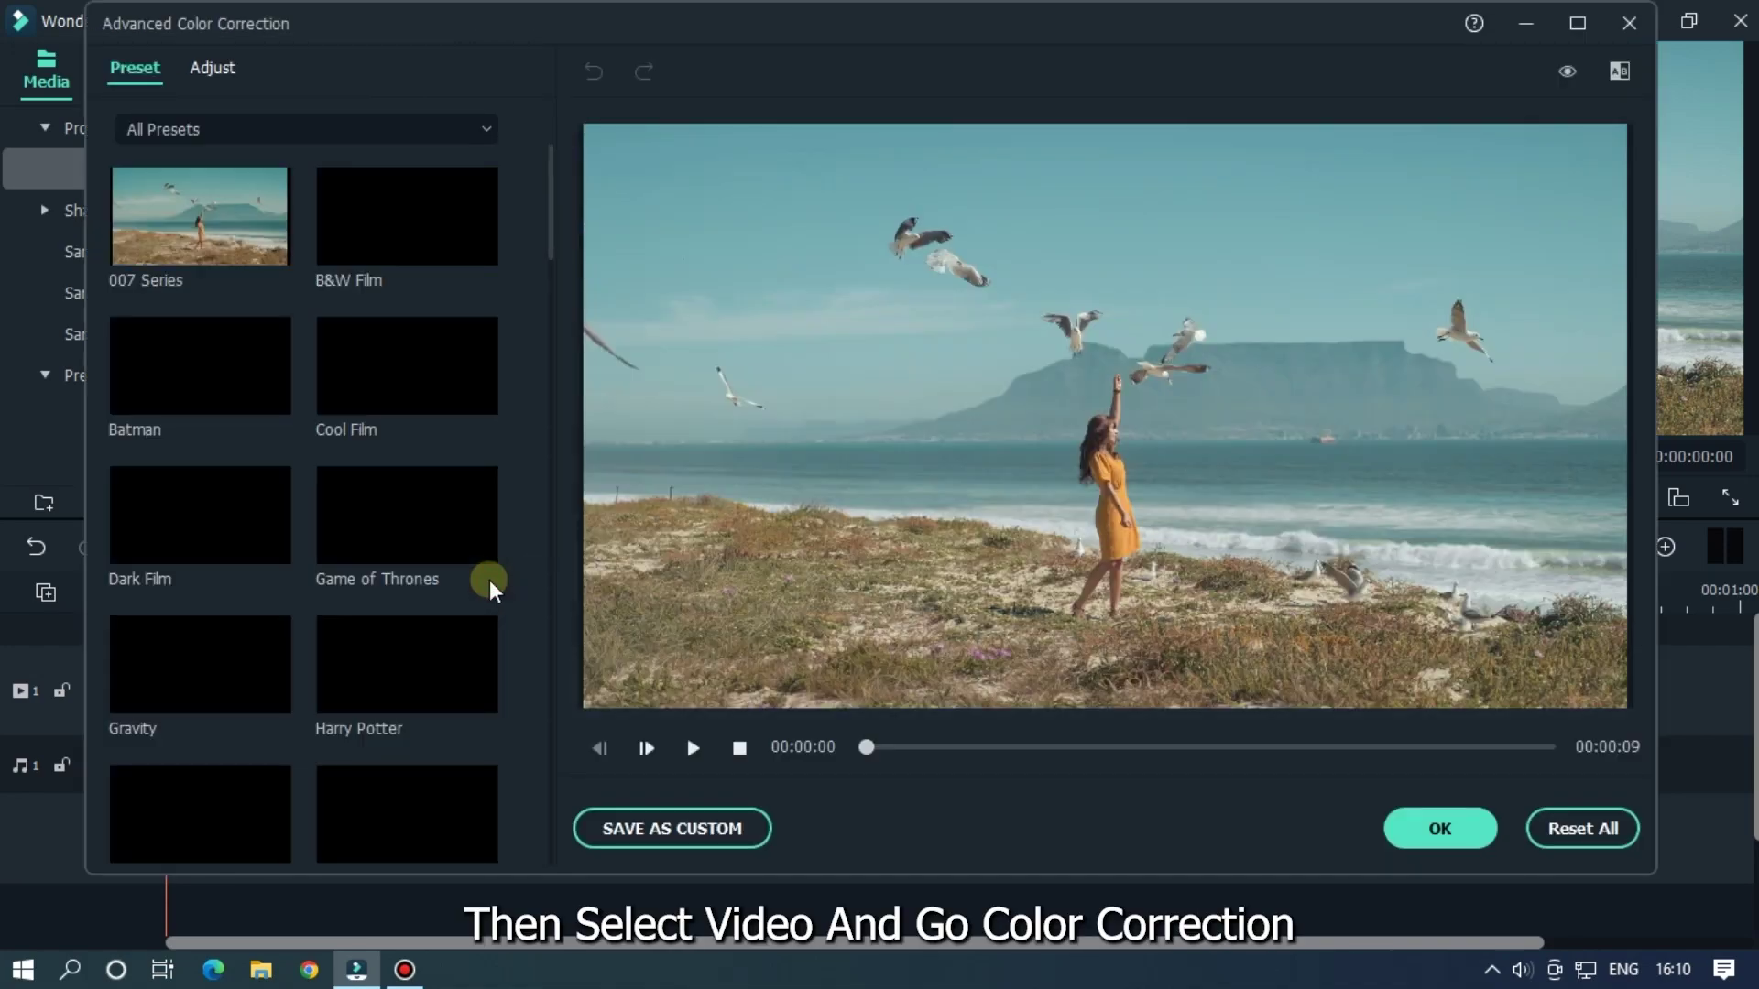
Step: On the Adjust panel, bend the beach clip's luminance curve into a three-point S-shape
click(216, 75)
scroll(436, 356, down, 2)
scroll(446, 333, down, 2)
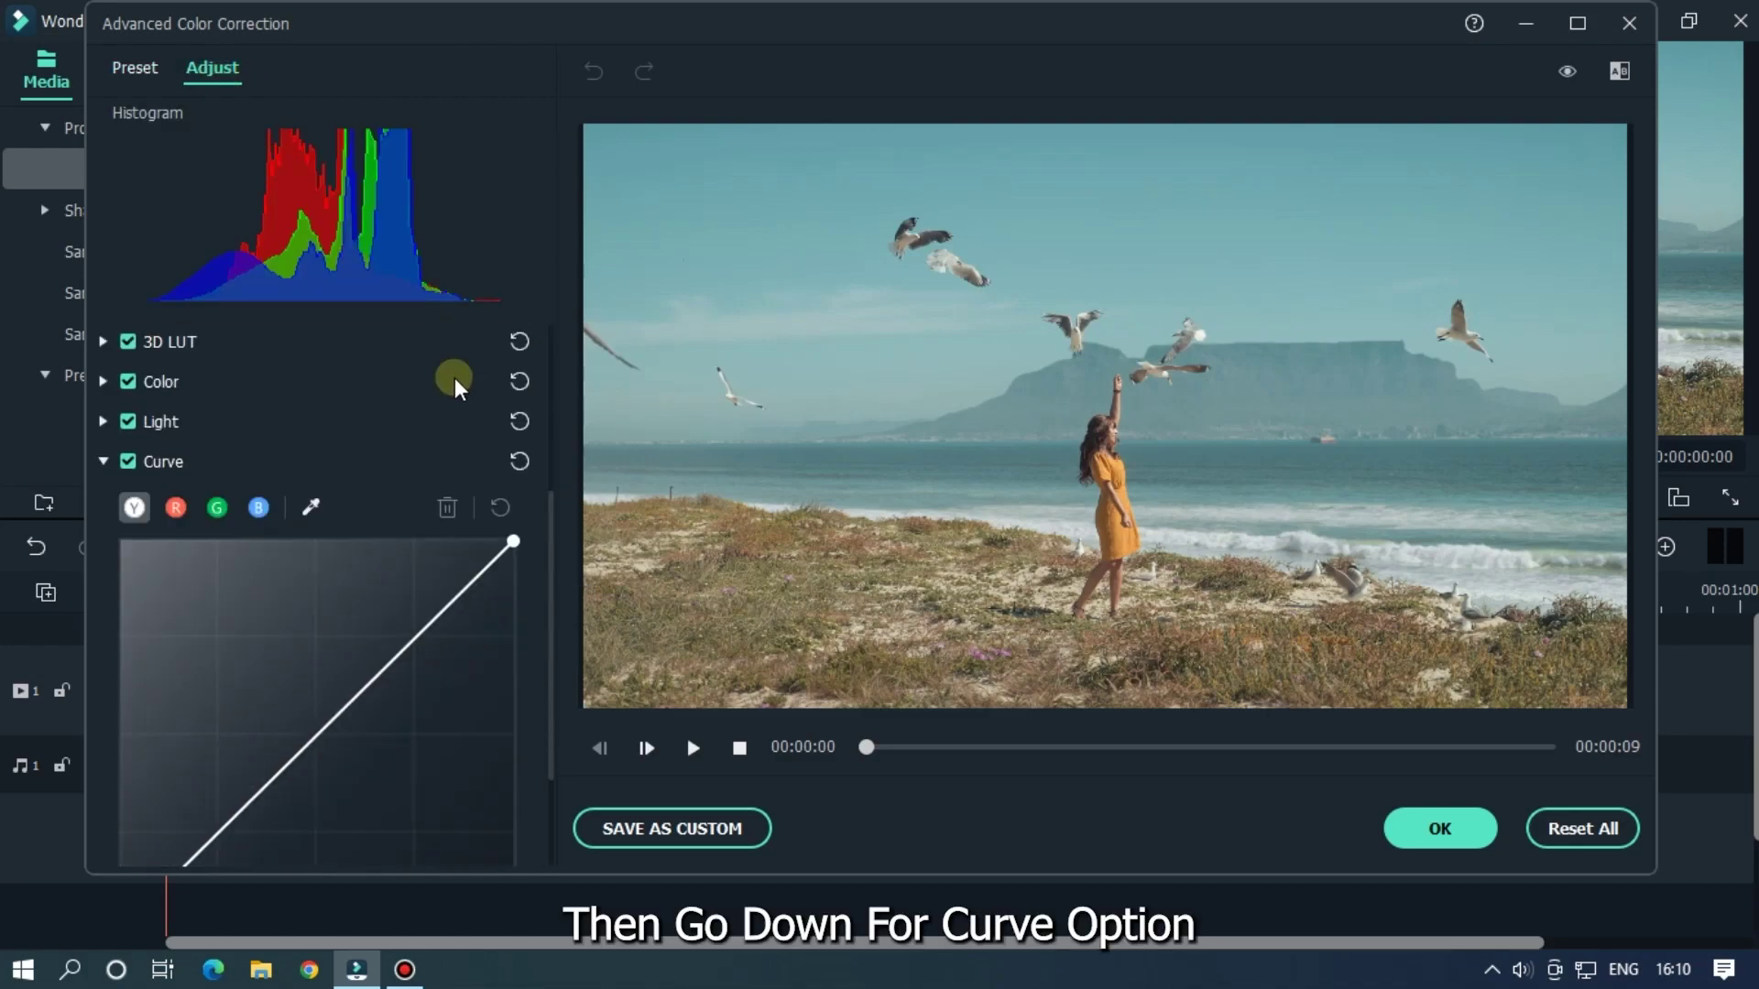
scroll(455, 378, down, 1)
scroll(429, 386, down, 1)
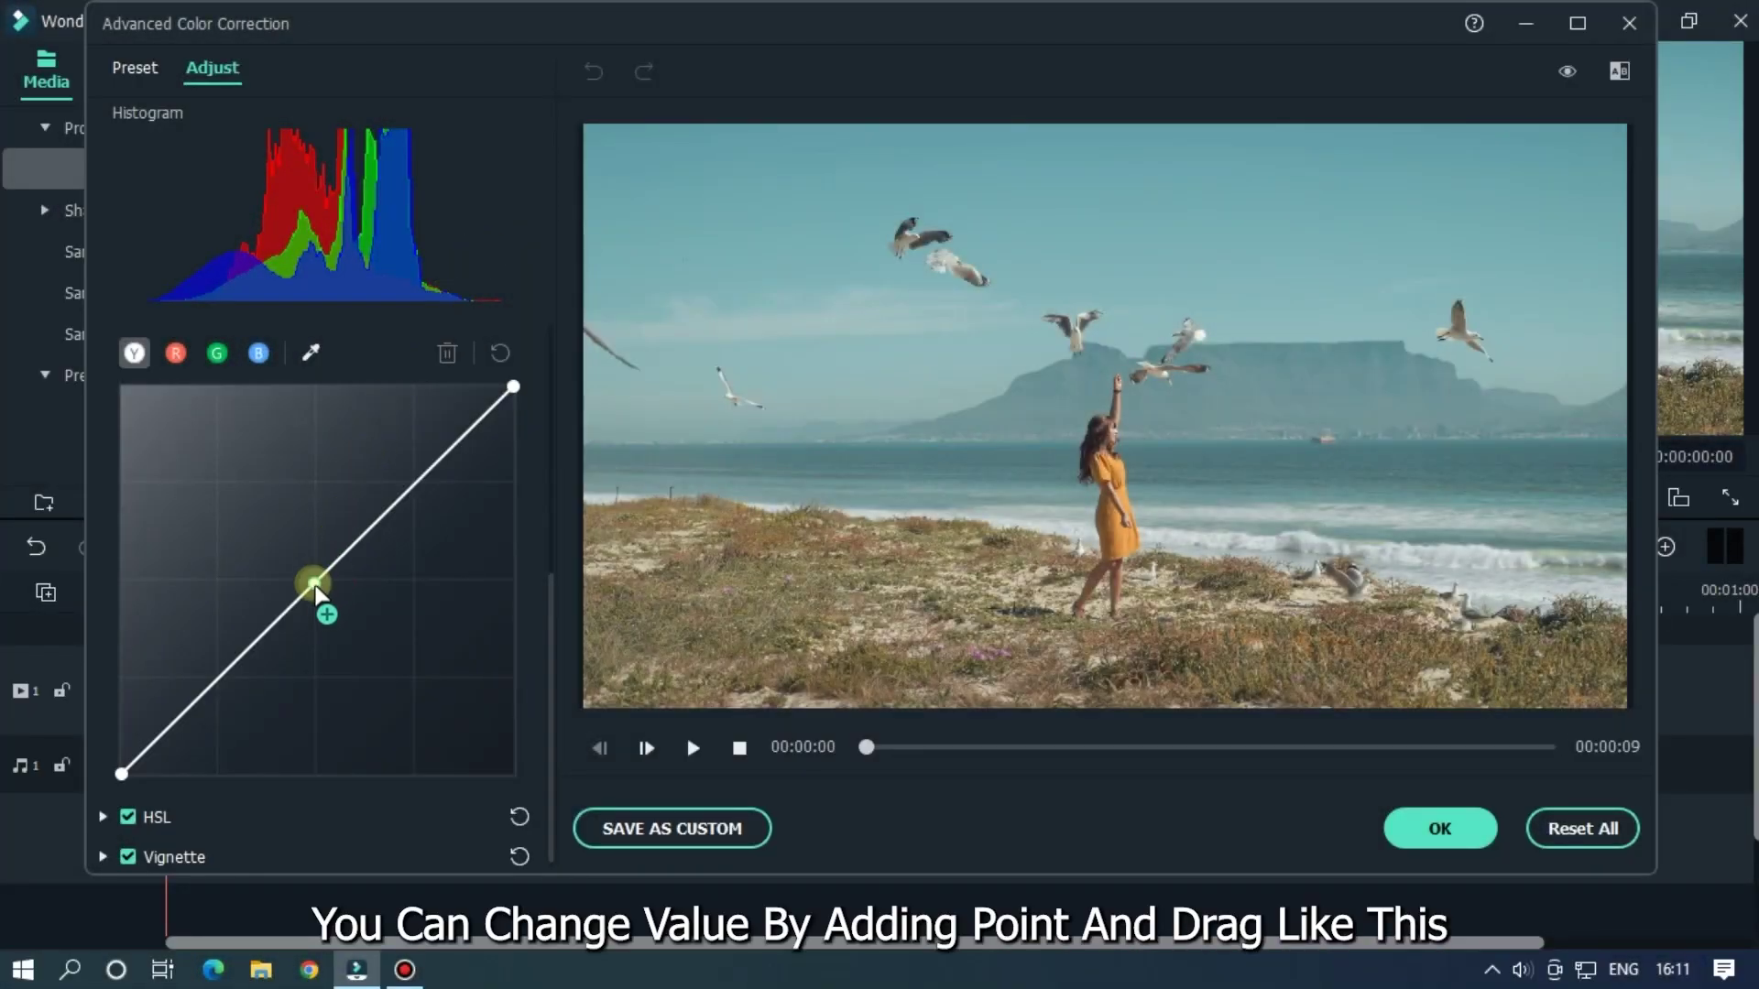
drag(314, 588, 289, 556)
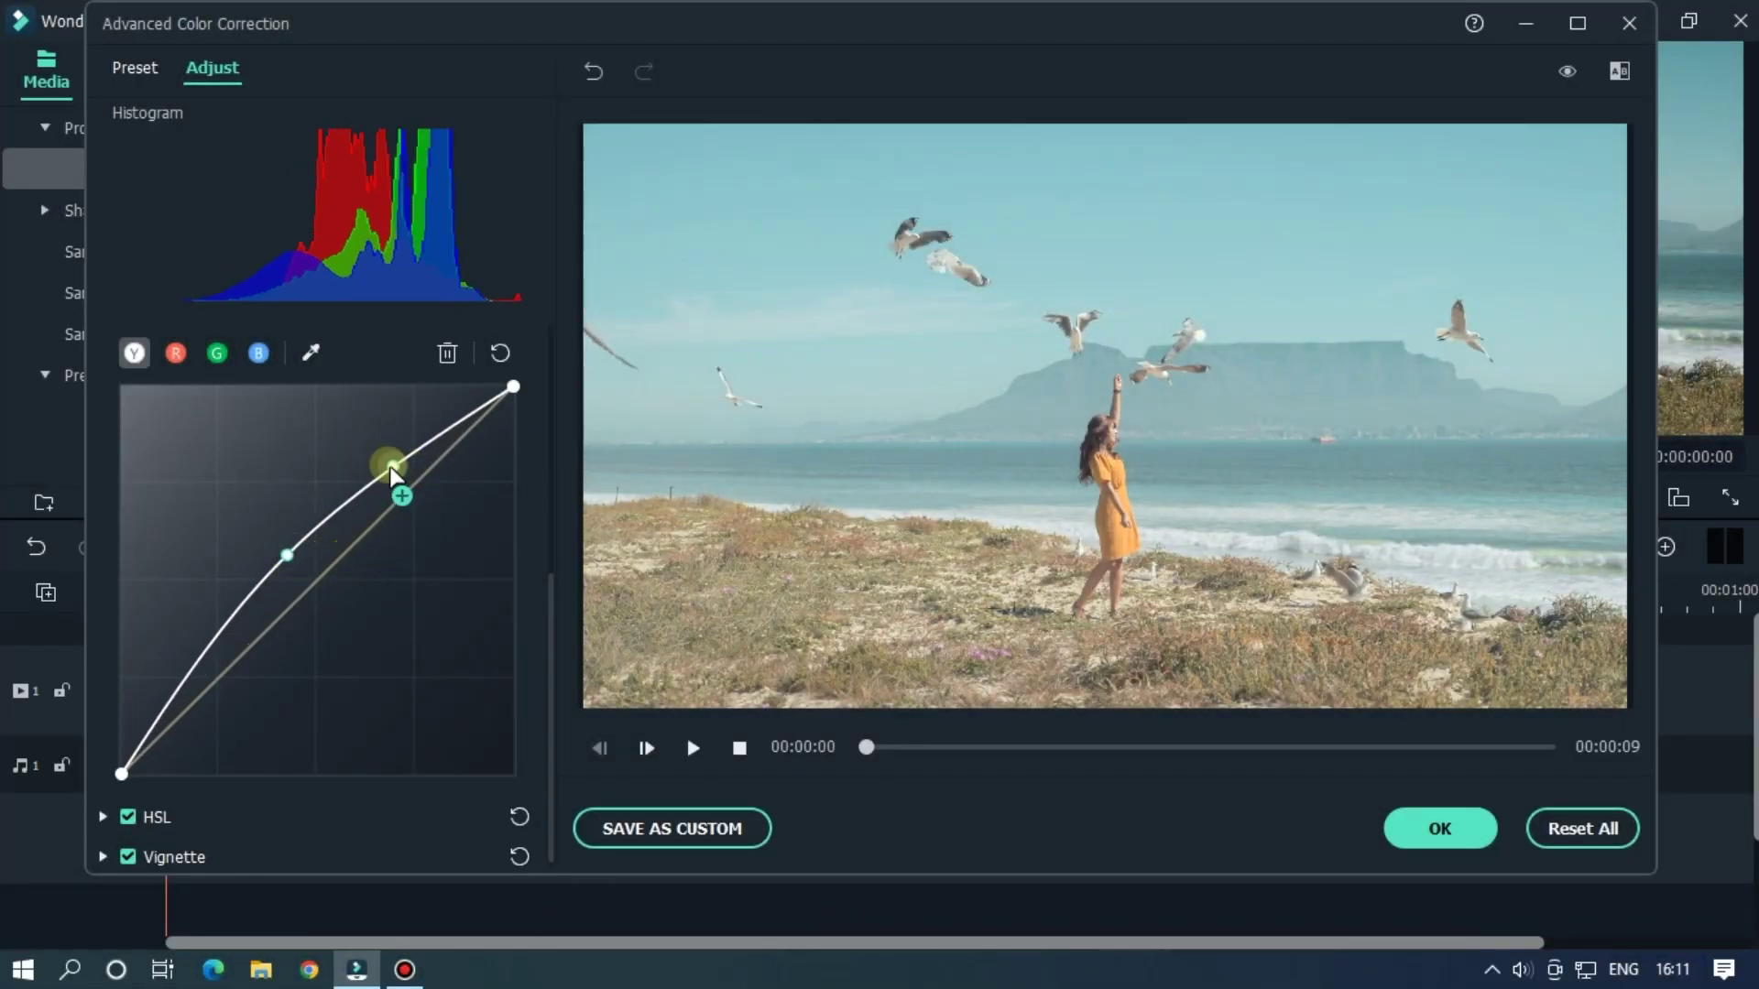
drag(391, 466, 409, 539)
drag(193, 653, 236, 684)
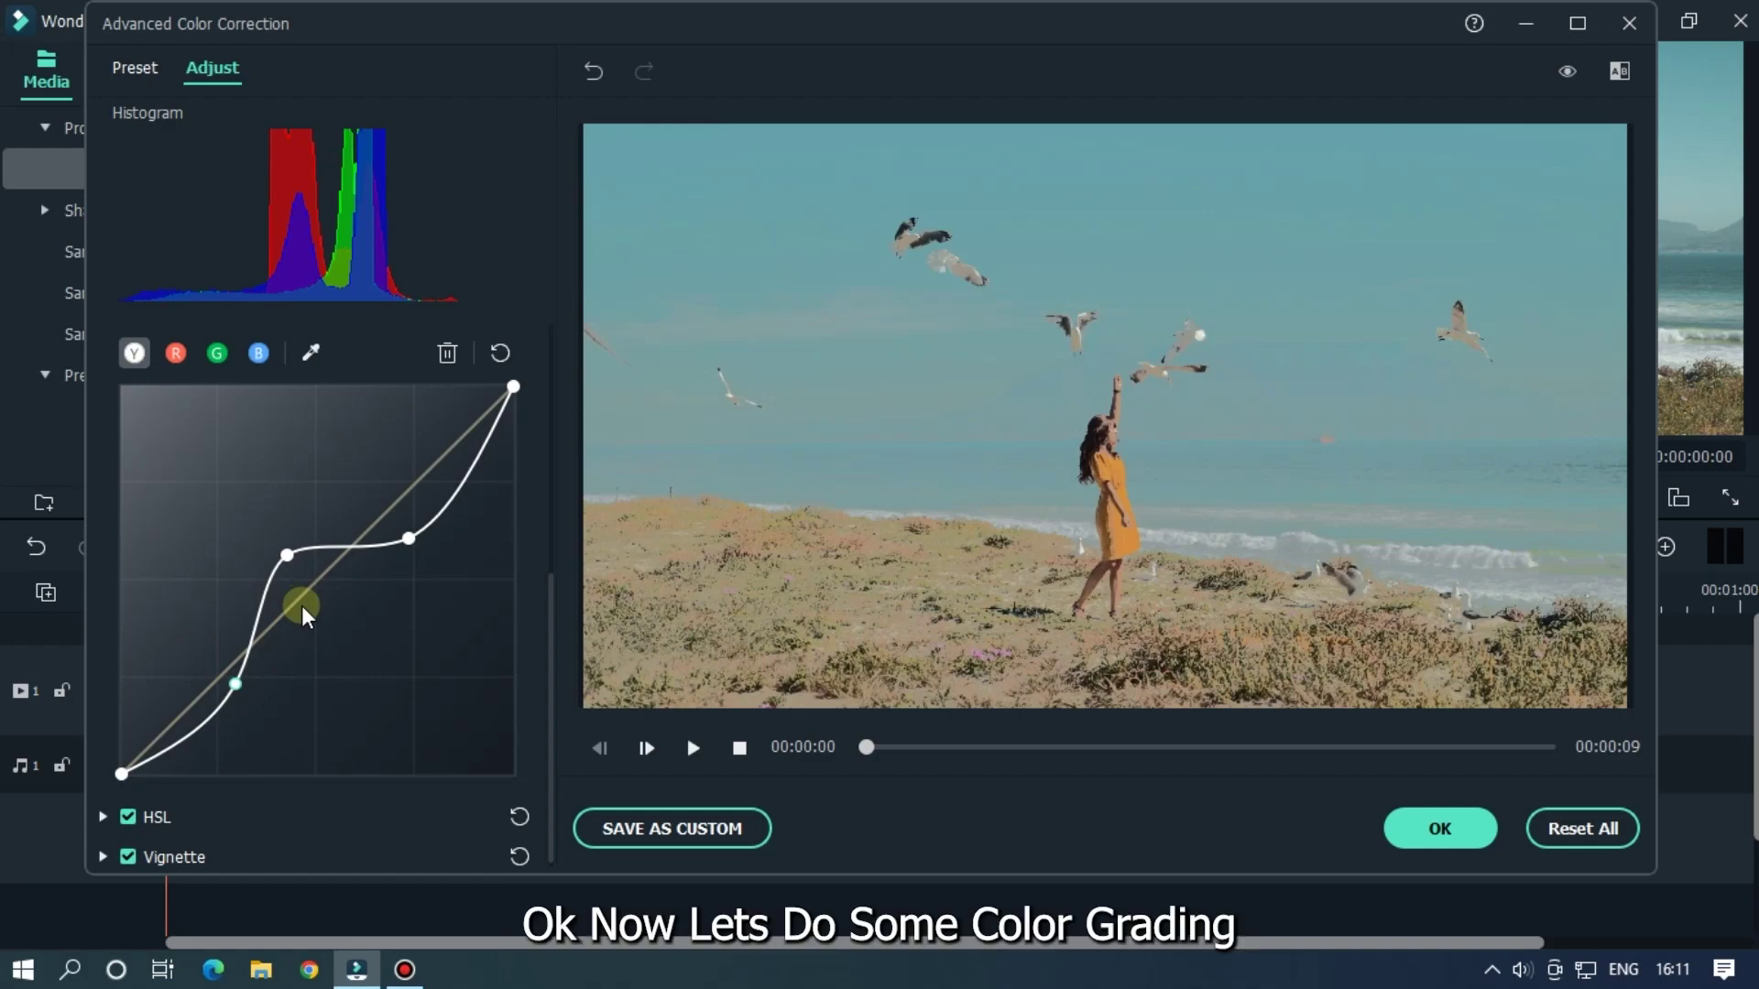
Step: Undo the S-curve and pull down the luminance curve's midtone point
key(ctrl+z)
key(ctrl+z)
key(ctrl+z)
key(ctrl+z)
key(ctrl+z)
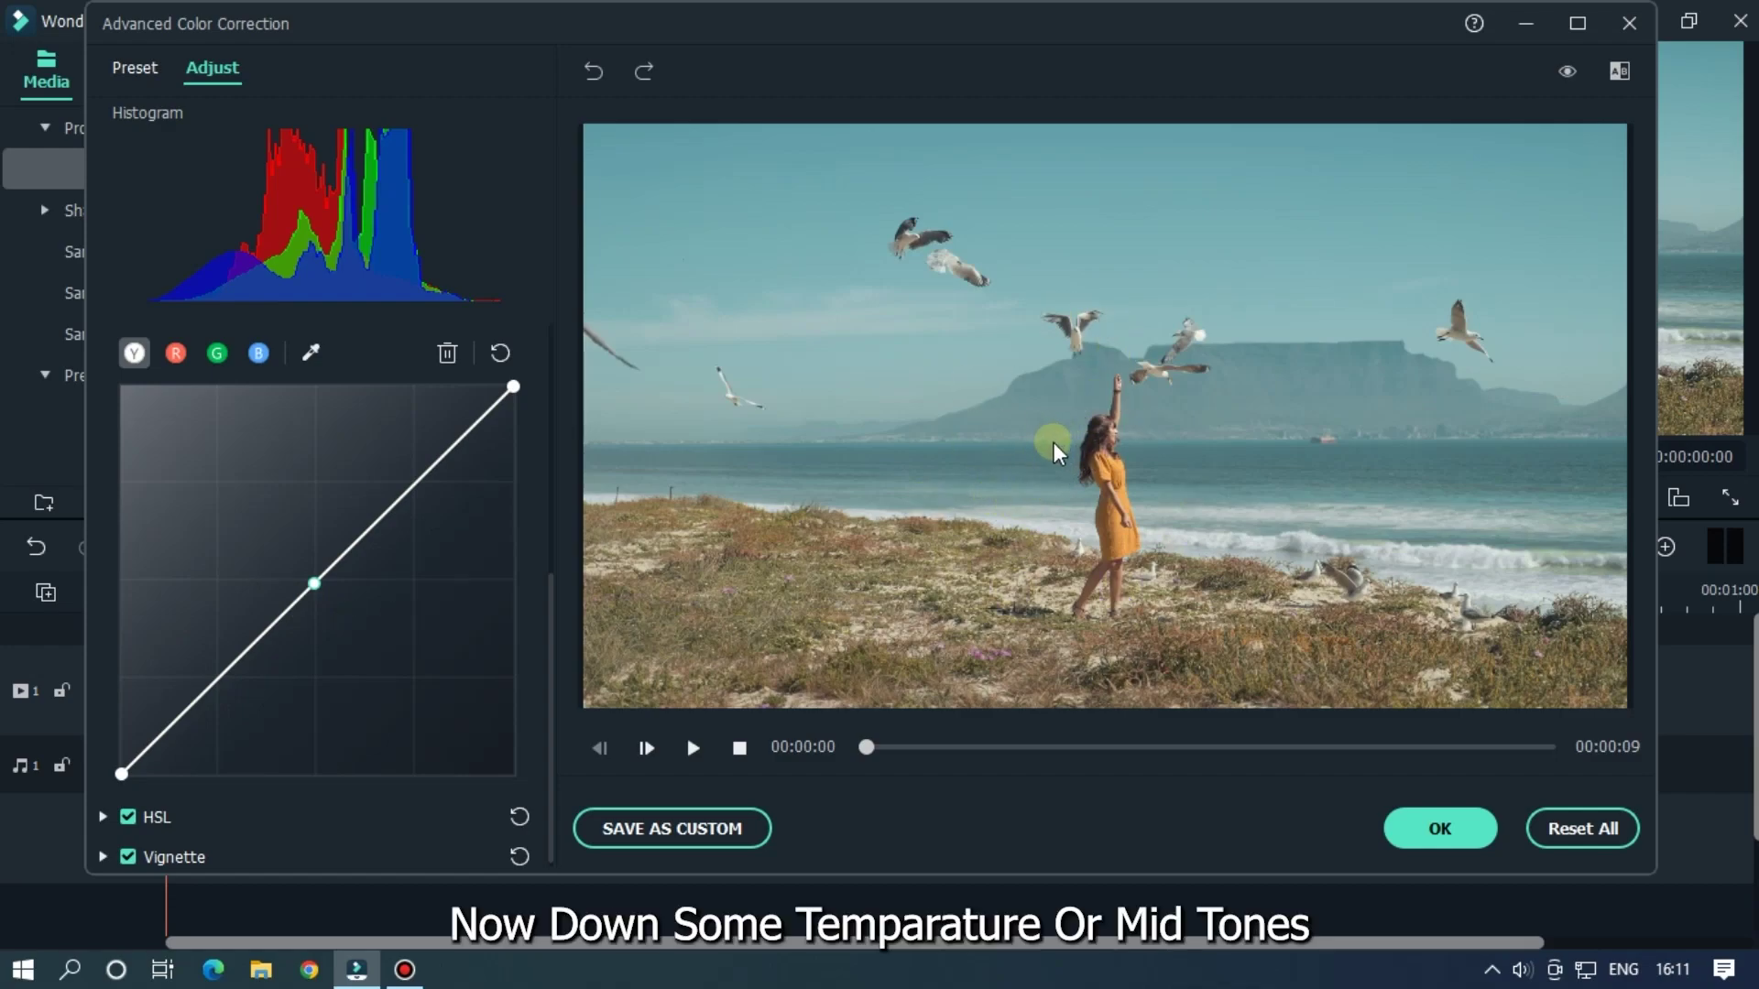
click(322, 586)
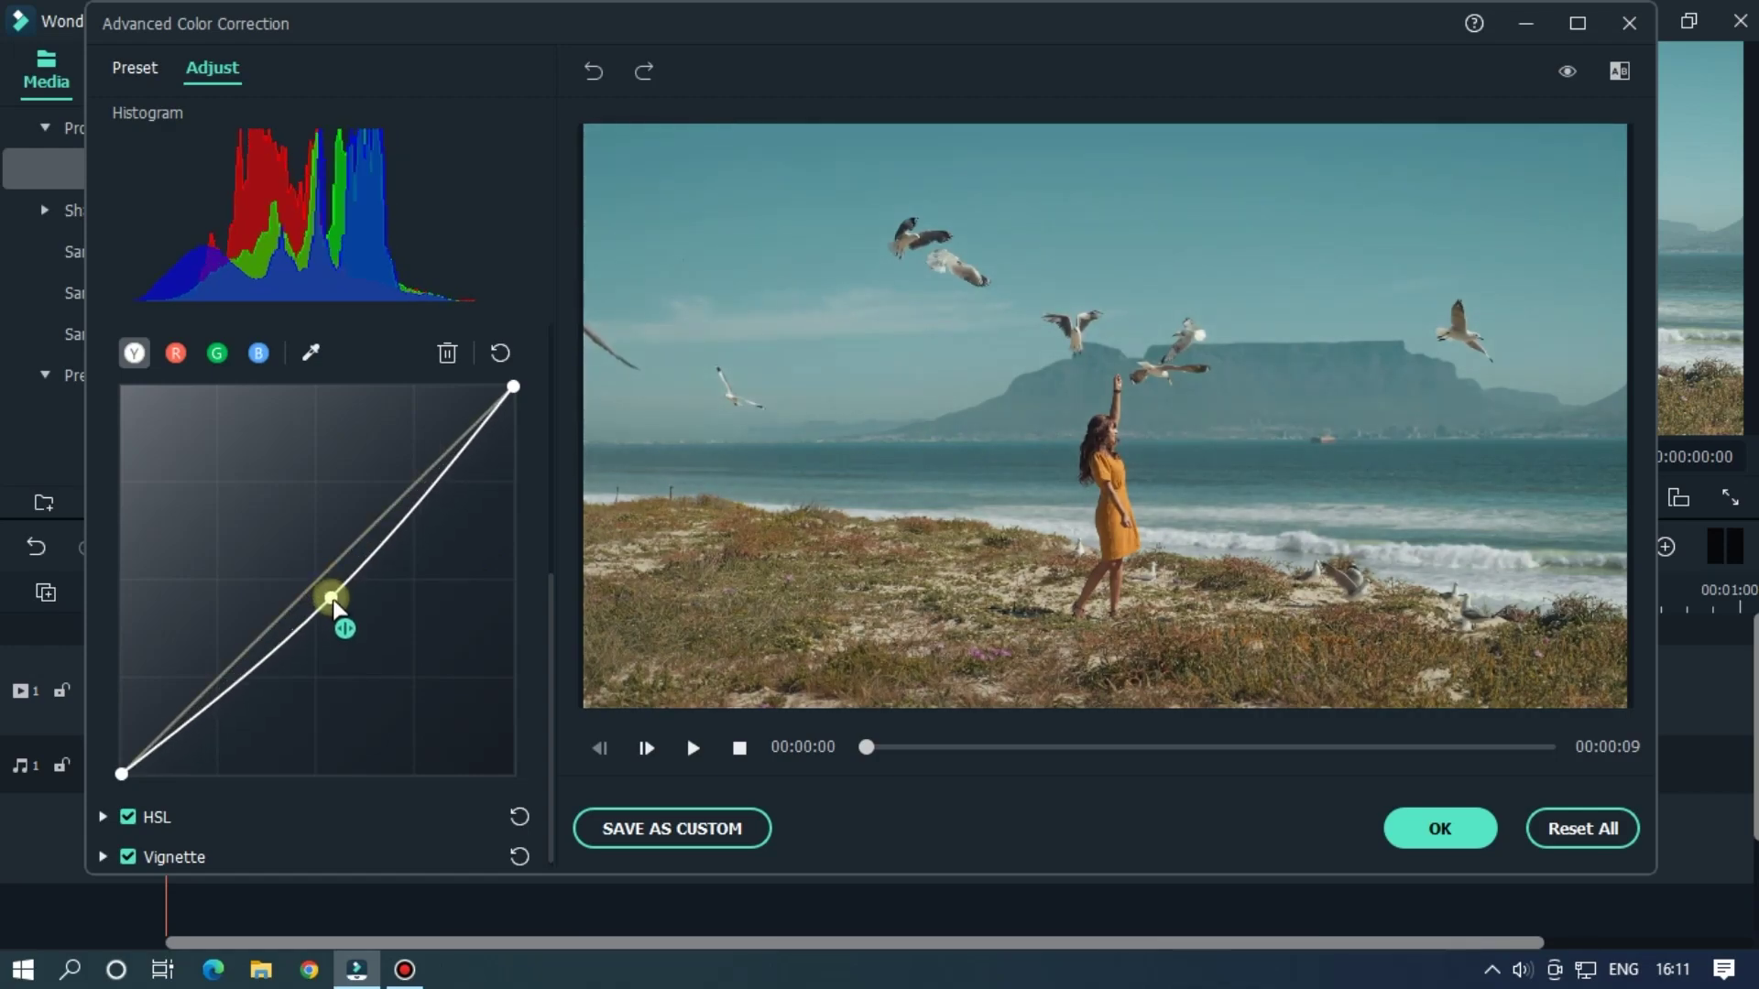
drag(321, 587, 336, 606)
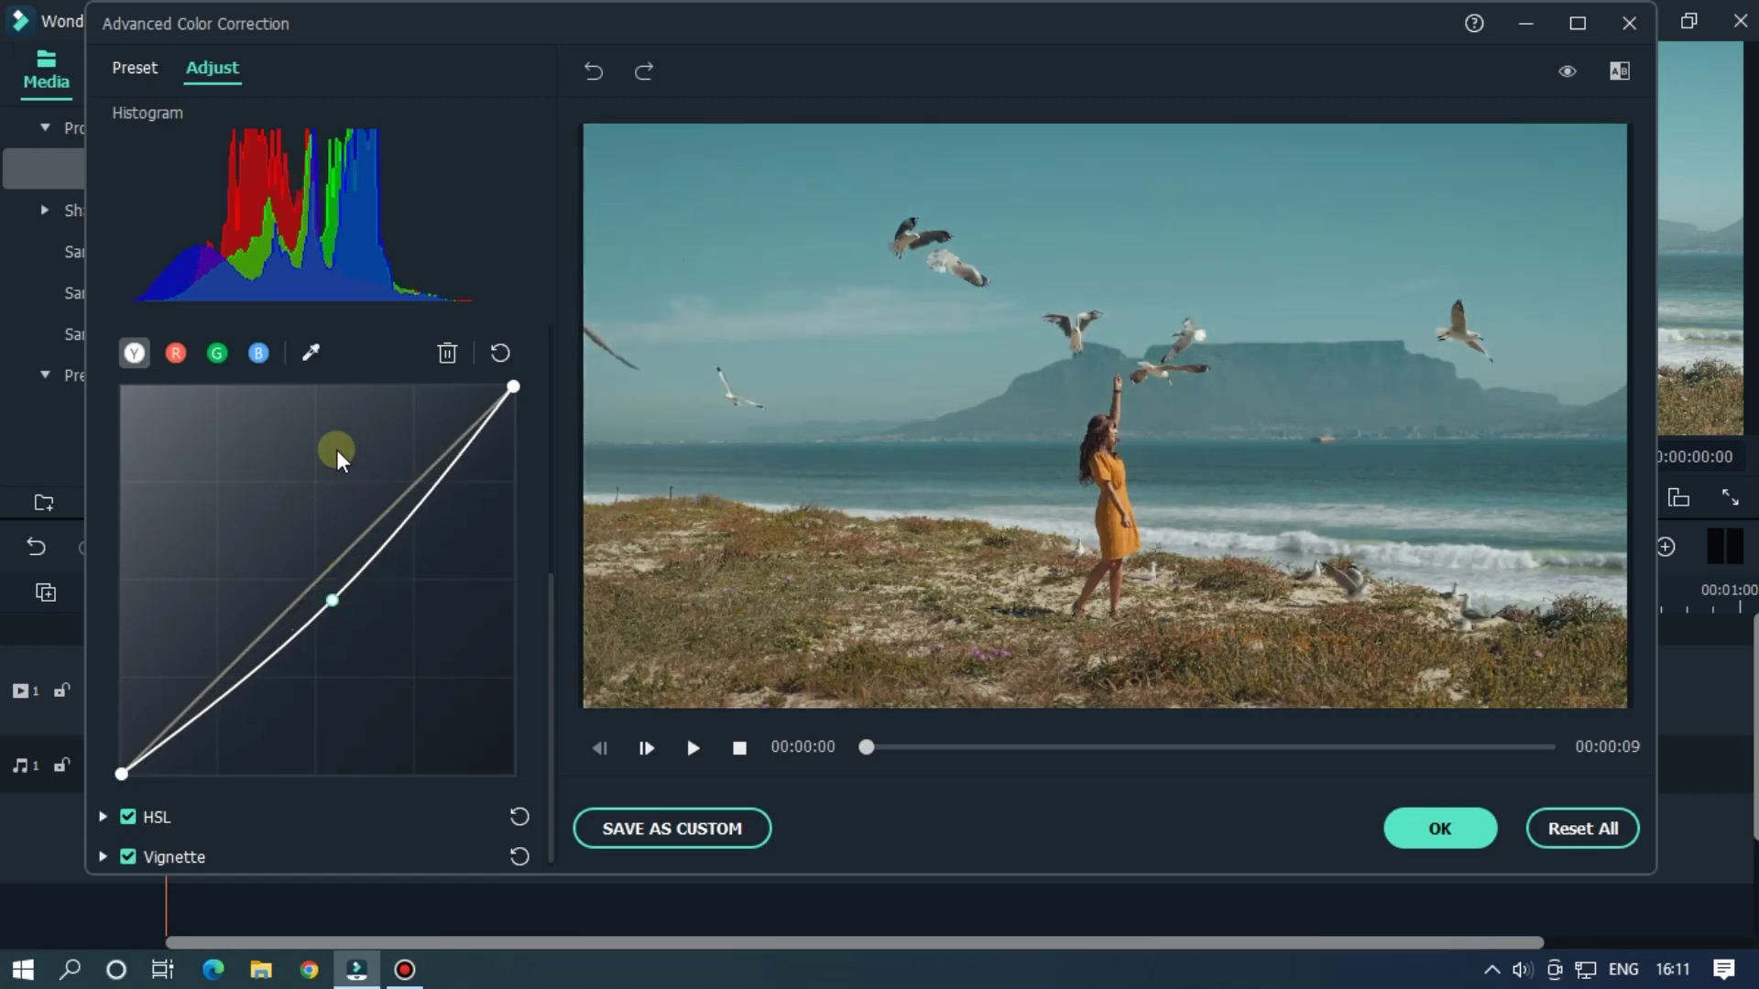
Step: Lower the red midtones, lift the green highlights and raise the blue midtones
click(178, 352)
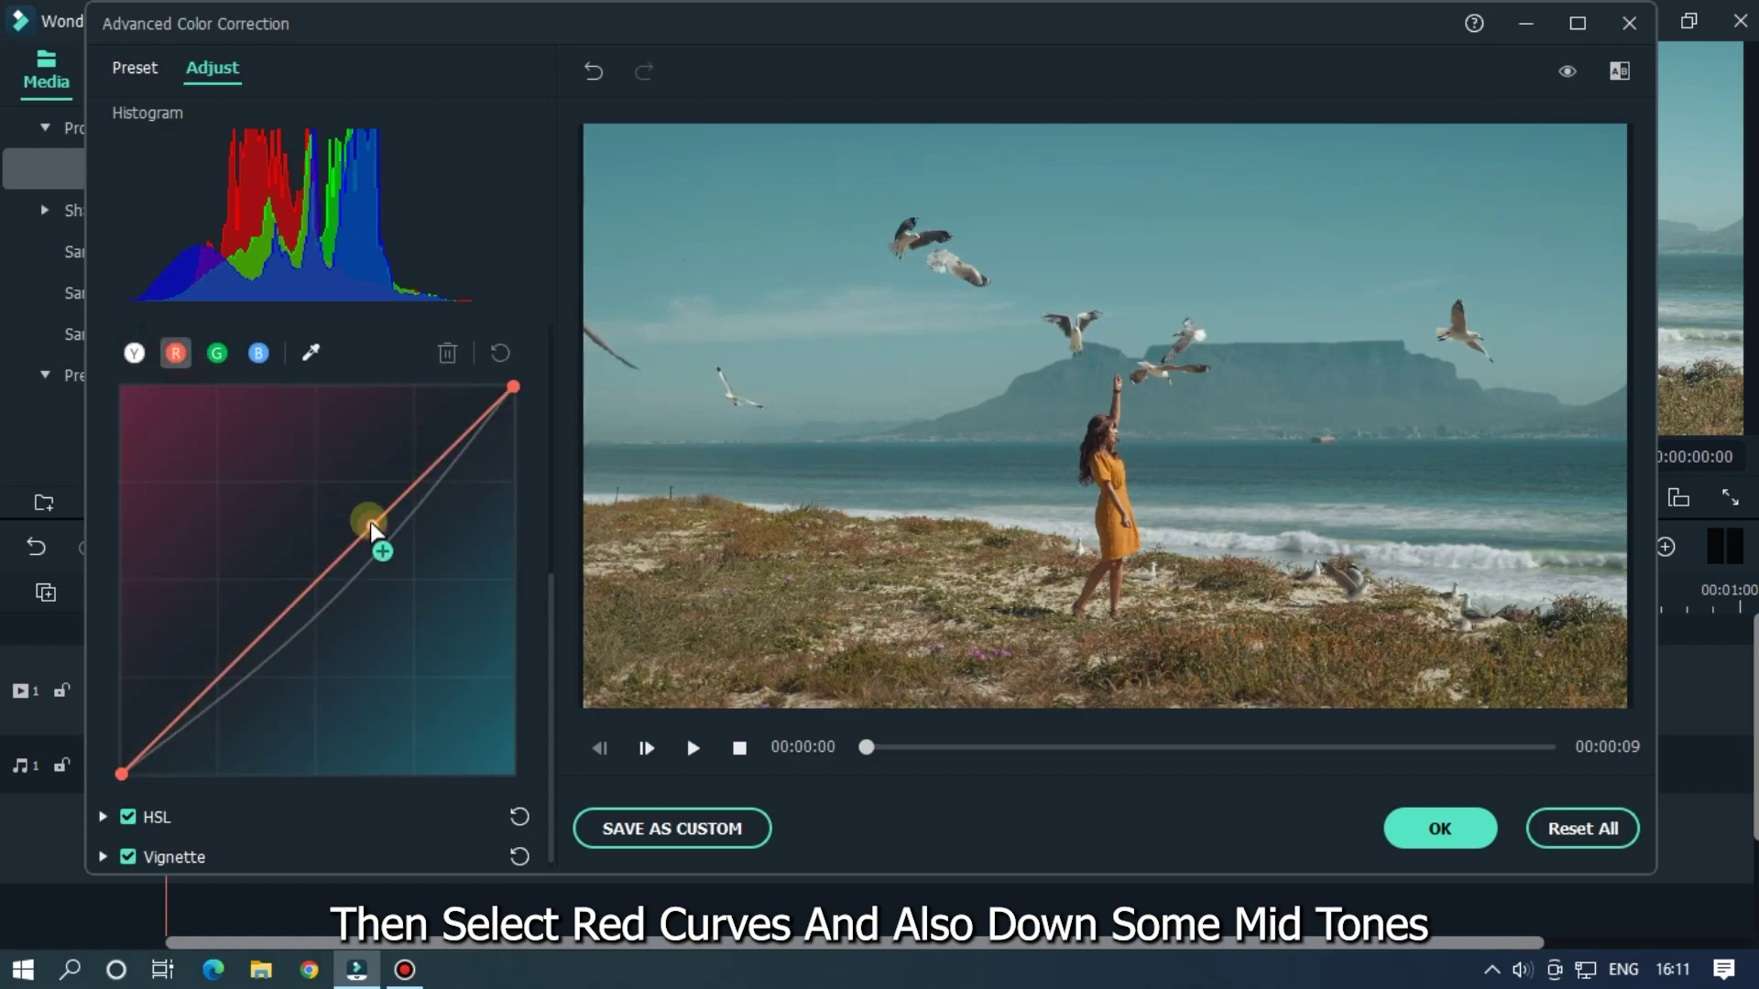
drag(331, 565, 365, 565)
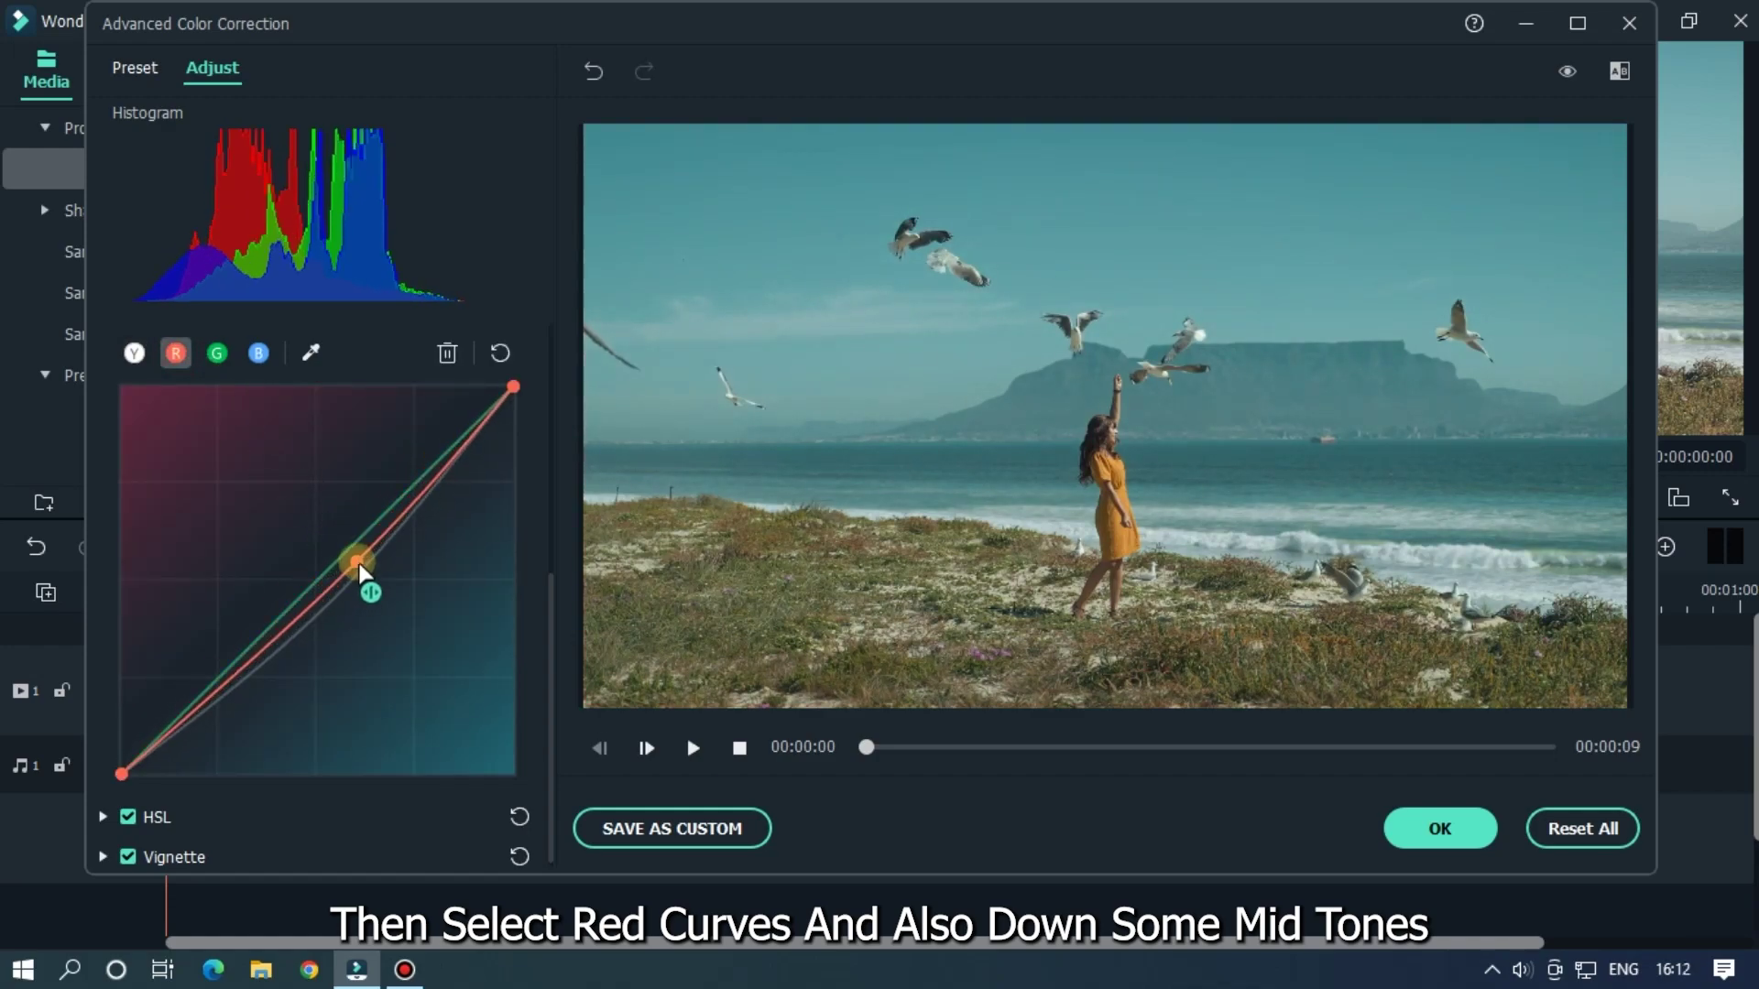
click(220, 354)
drag(428, 484, 465, 437)
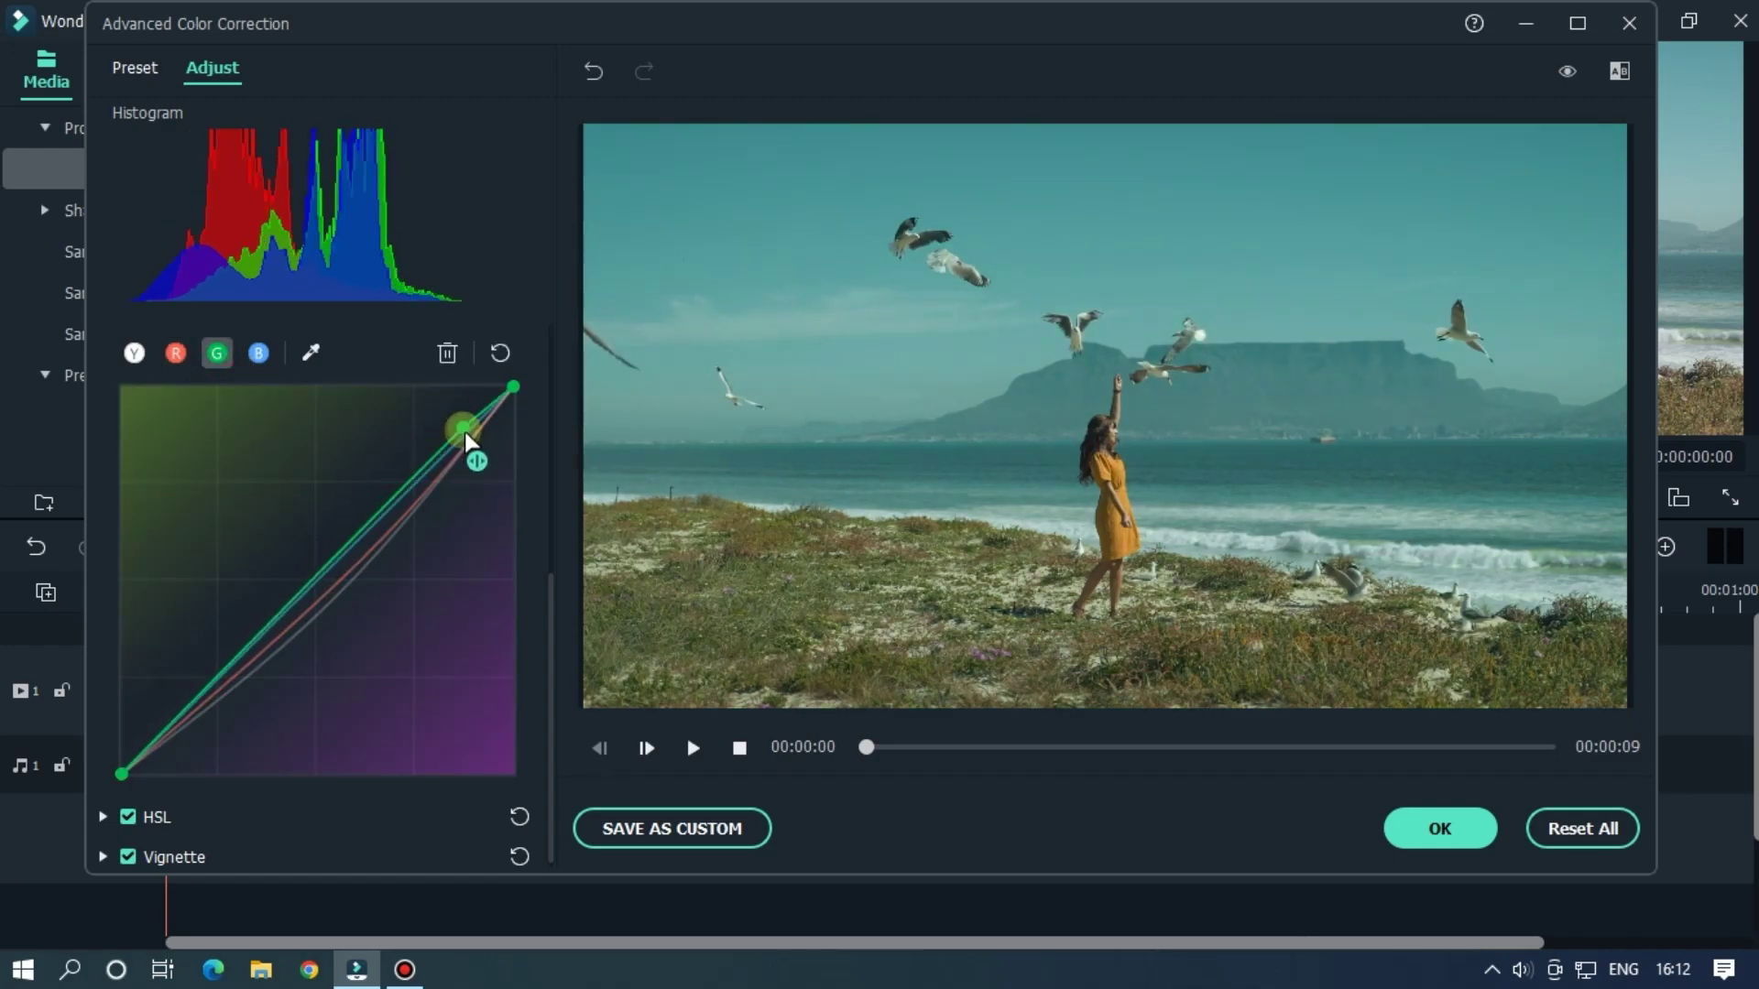
click(260, 354)
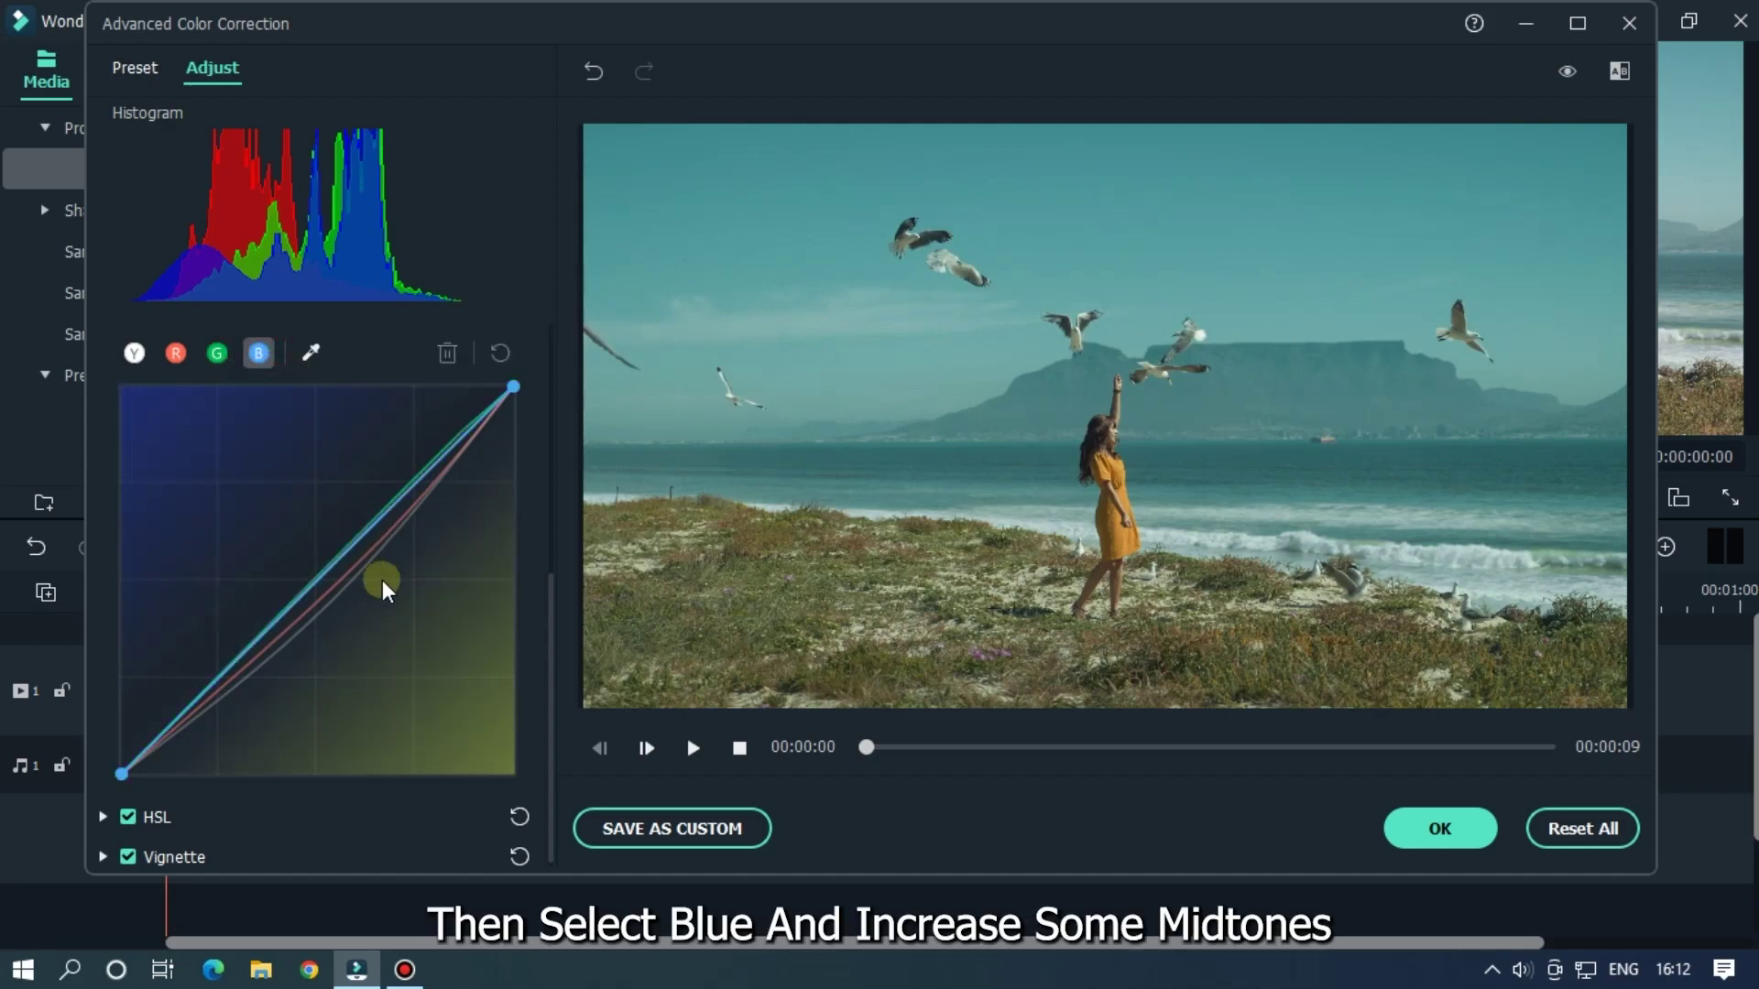
drag(350, 545, 351, 521)
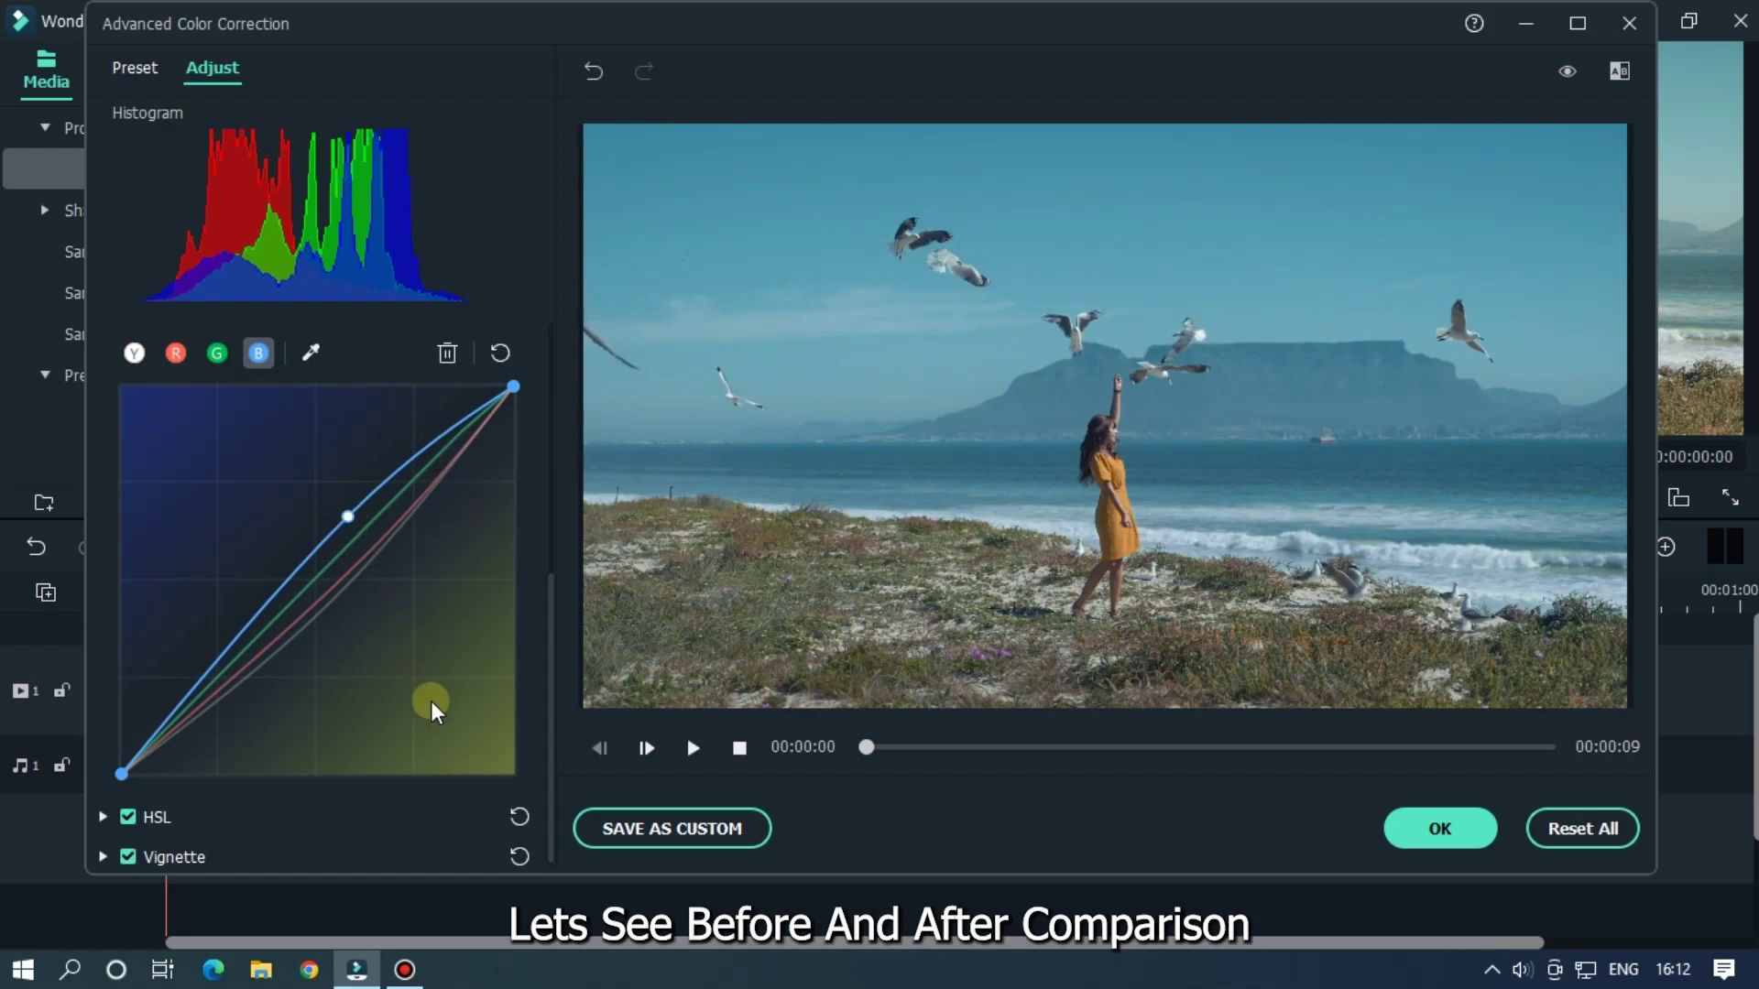
Step: Play the beach grade side by side with the original, then disable the comparison
click(1568, 75)
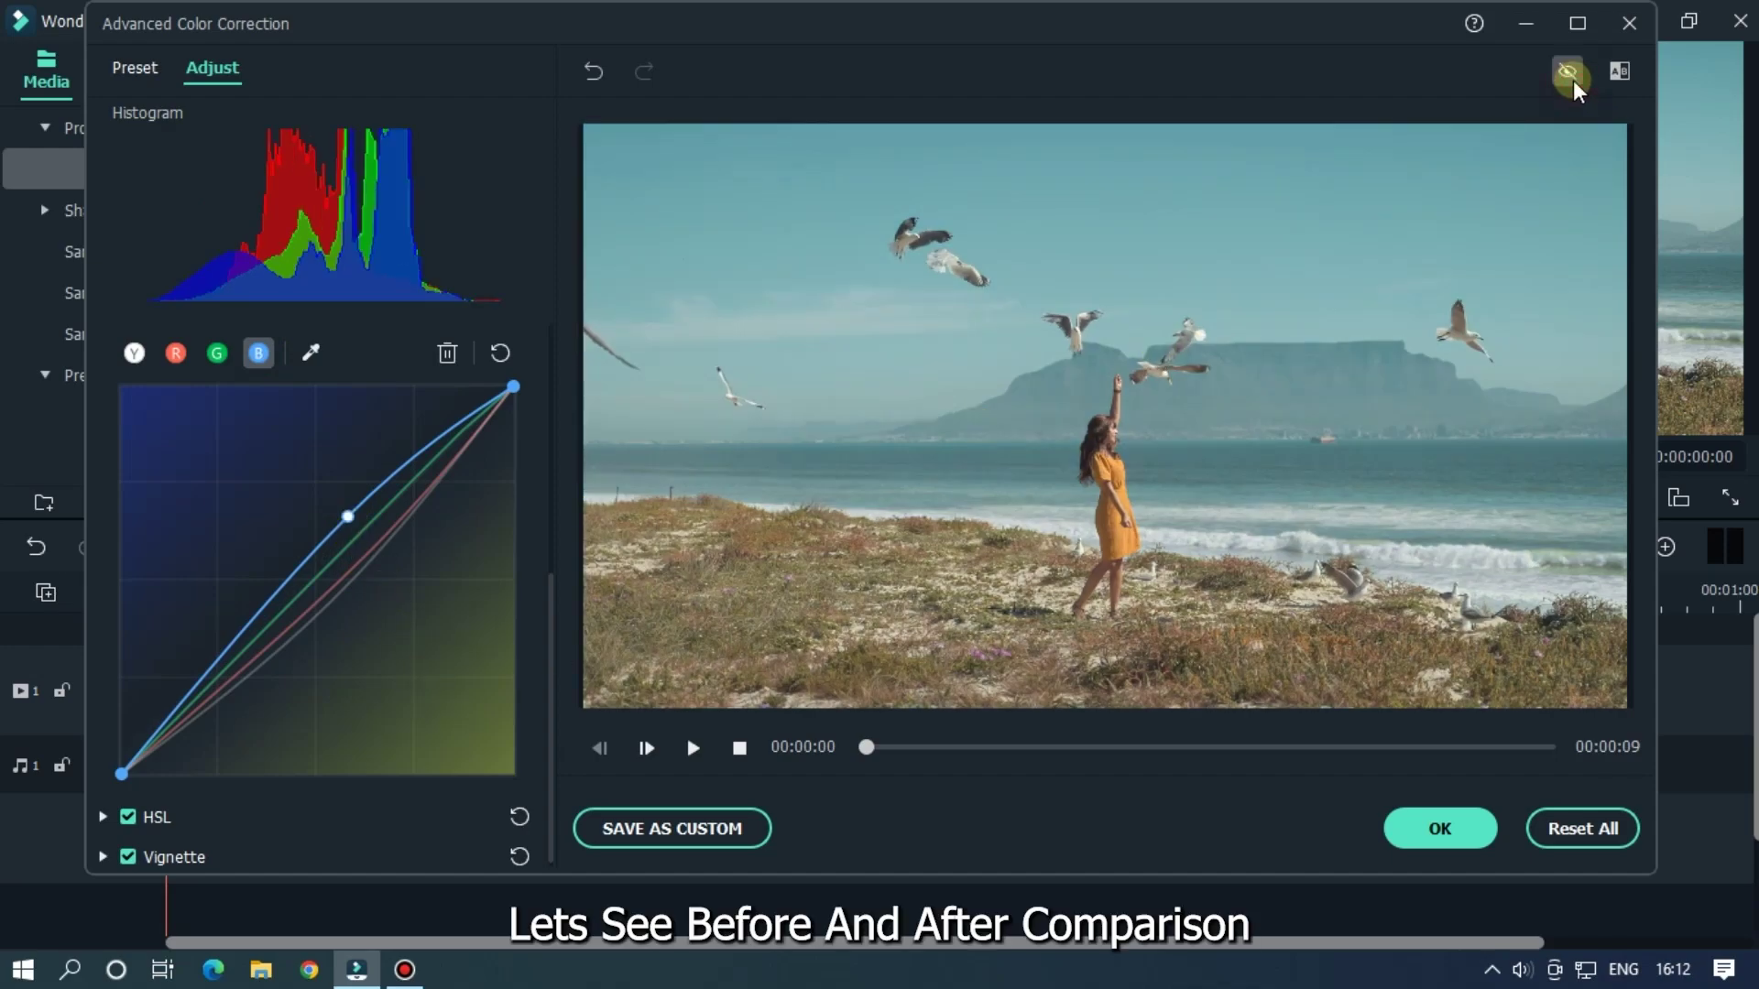
click(1567, 75)
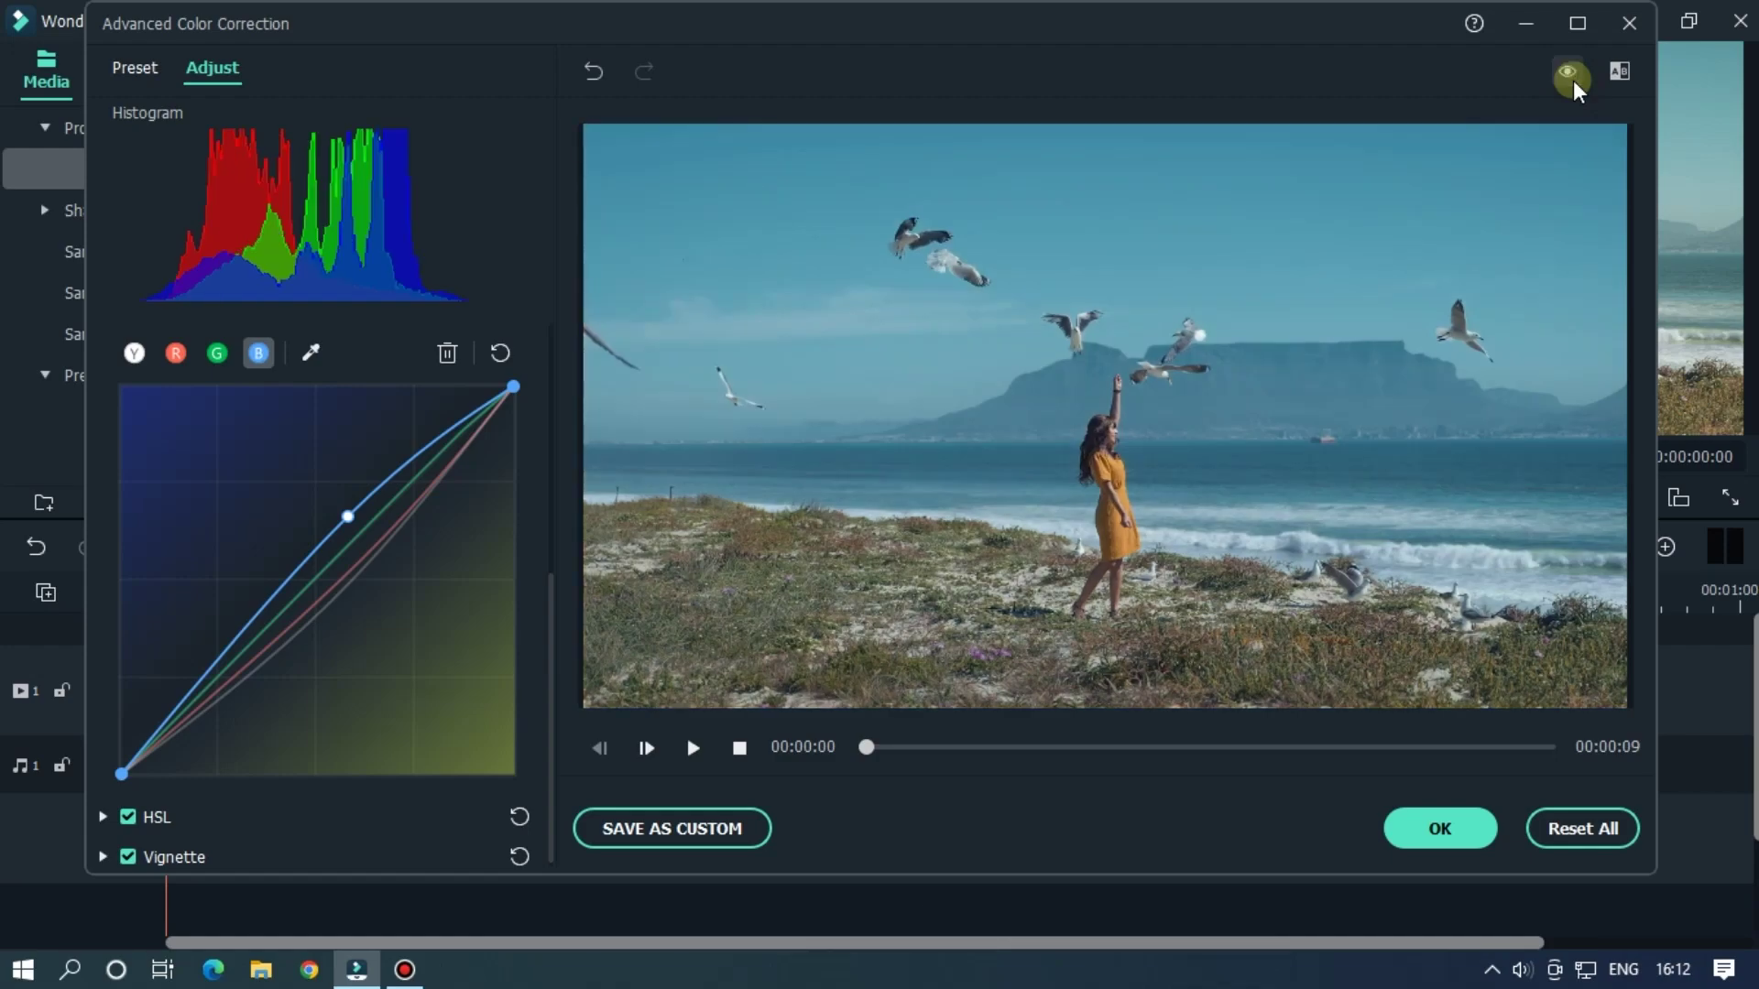
click(1619, 70)
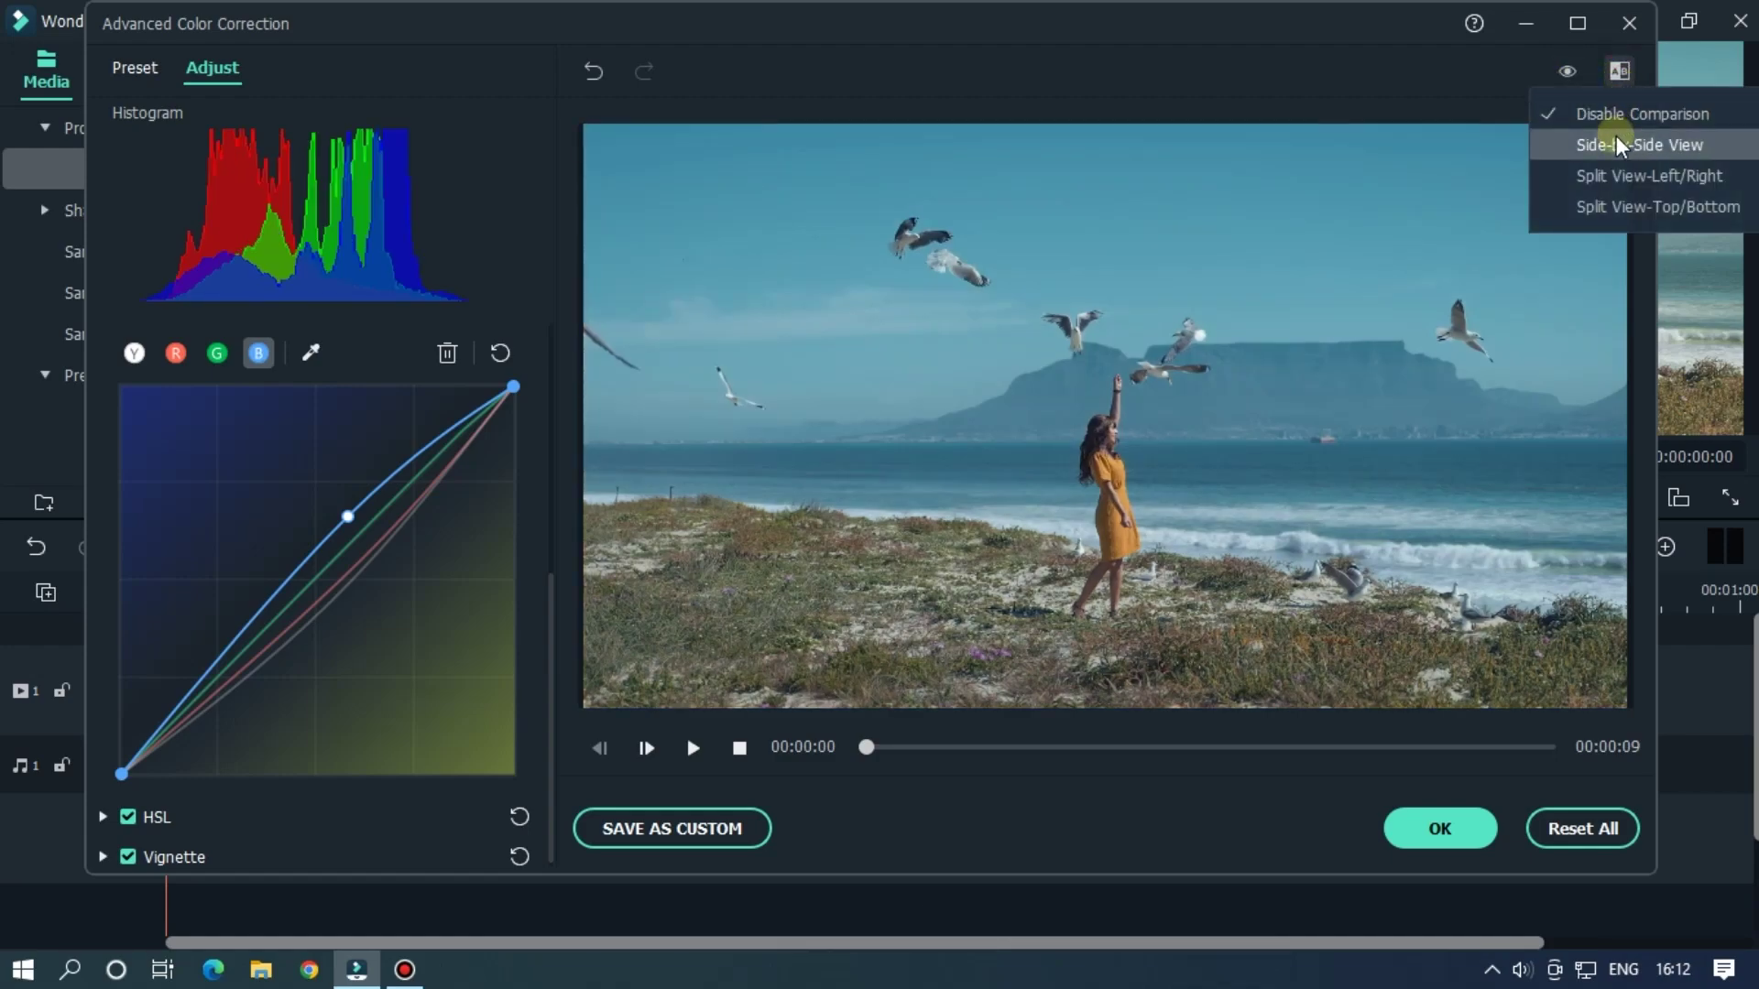
click(1619, 146)
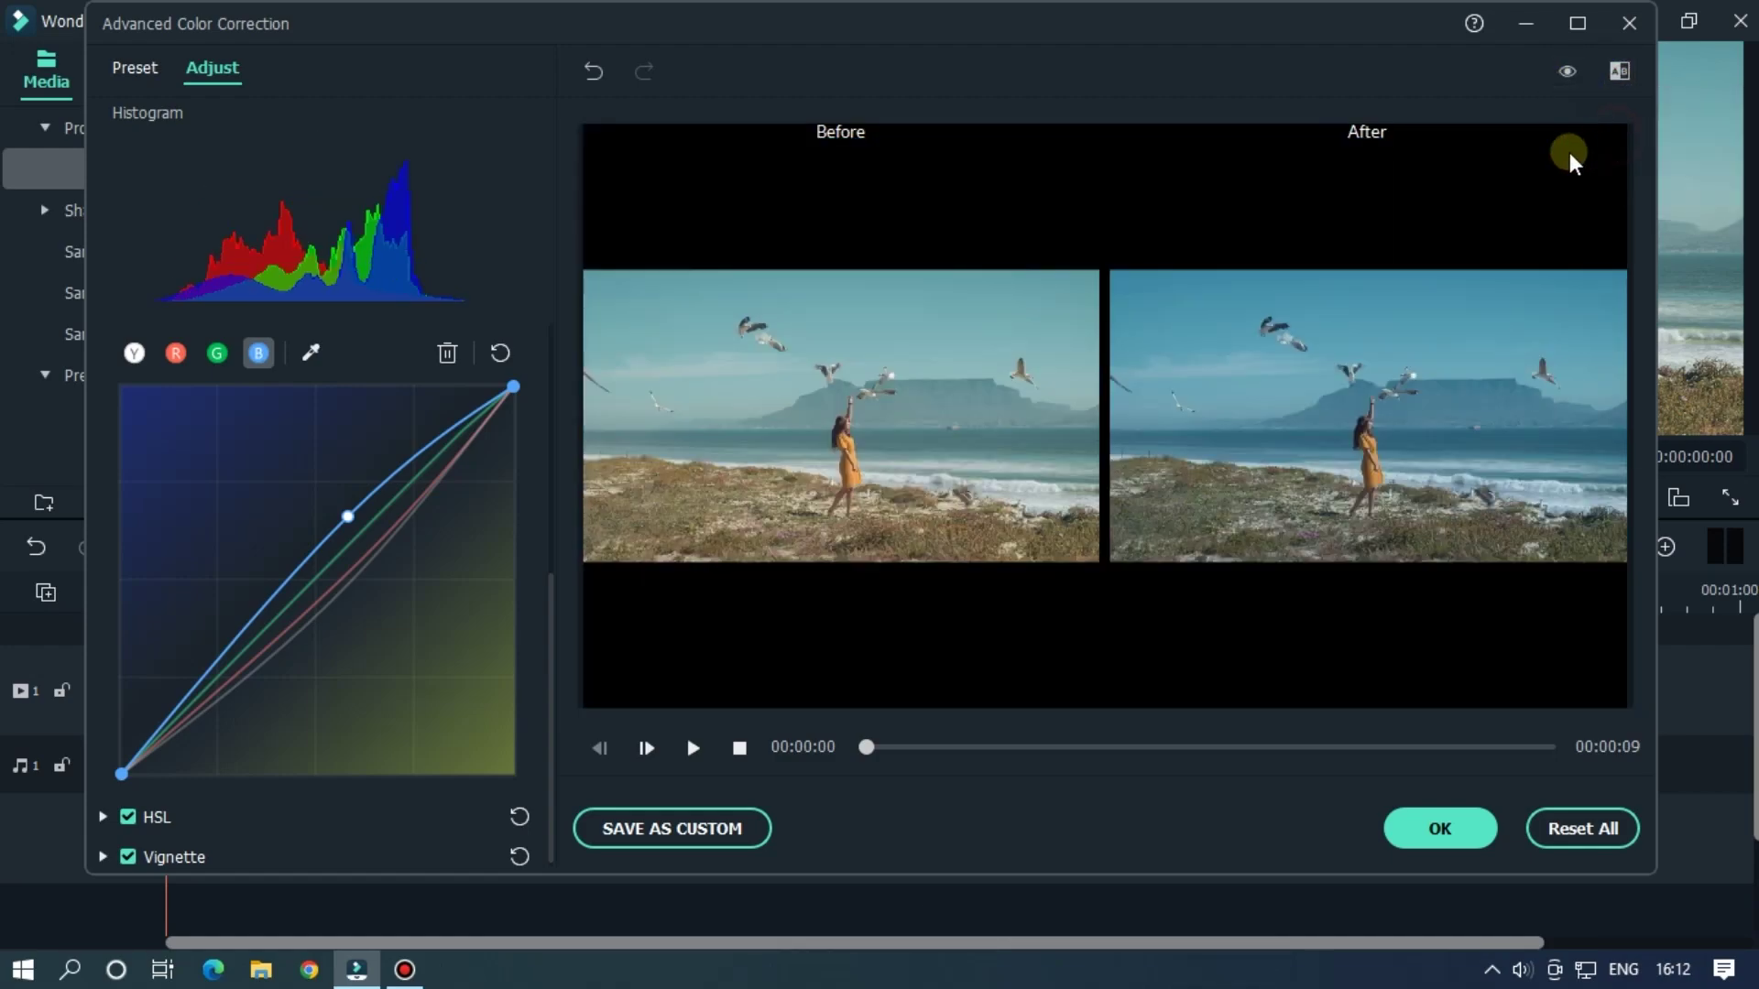
click(695, 751)
click(1620, 71)
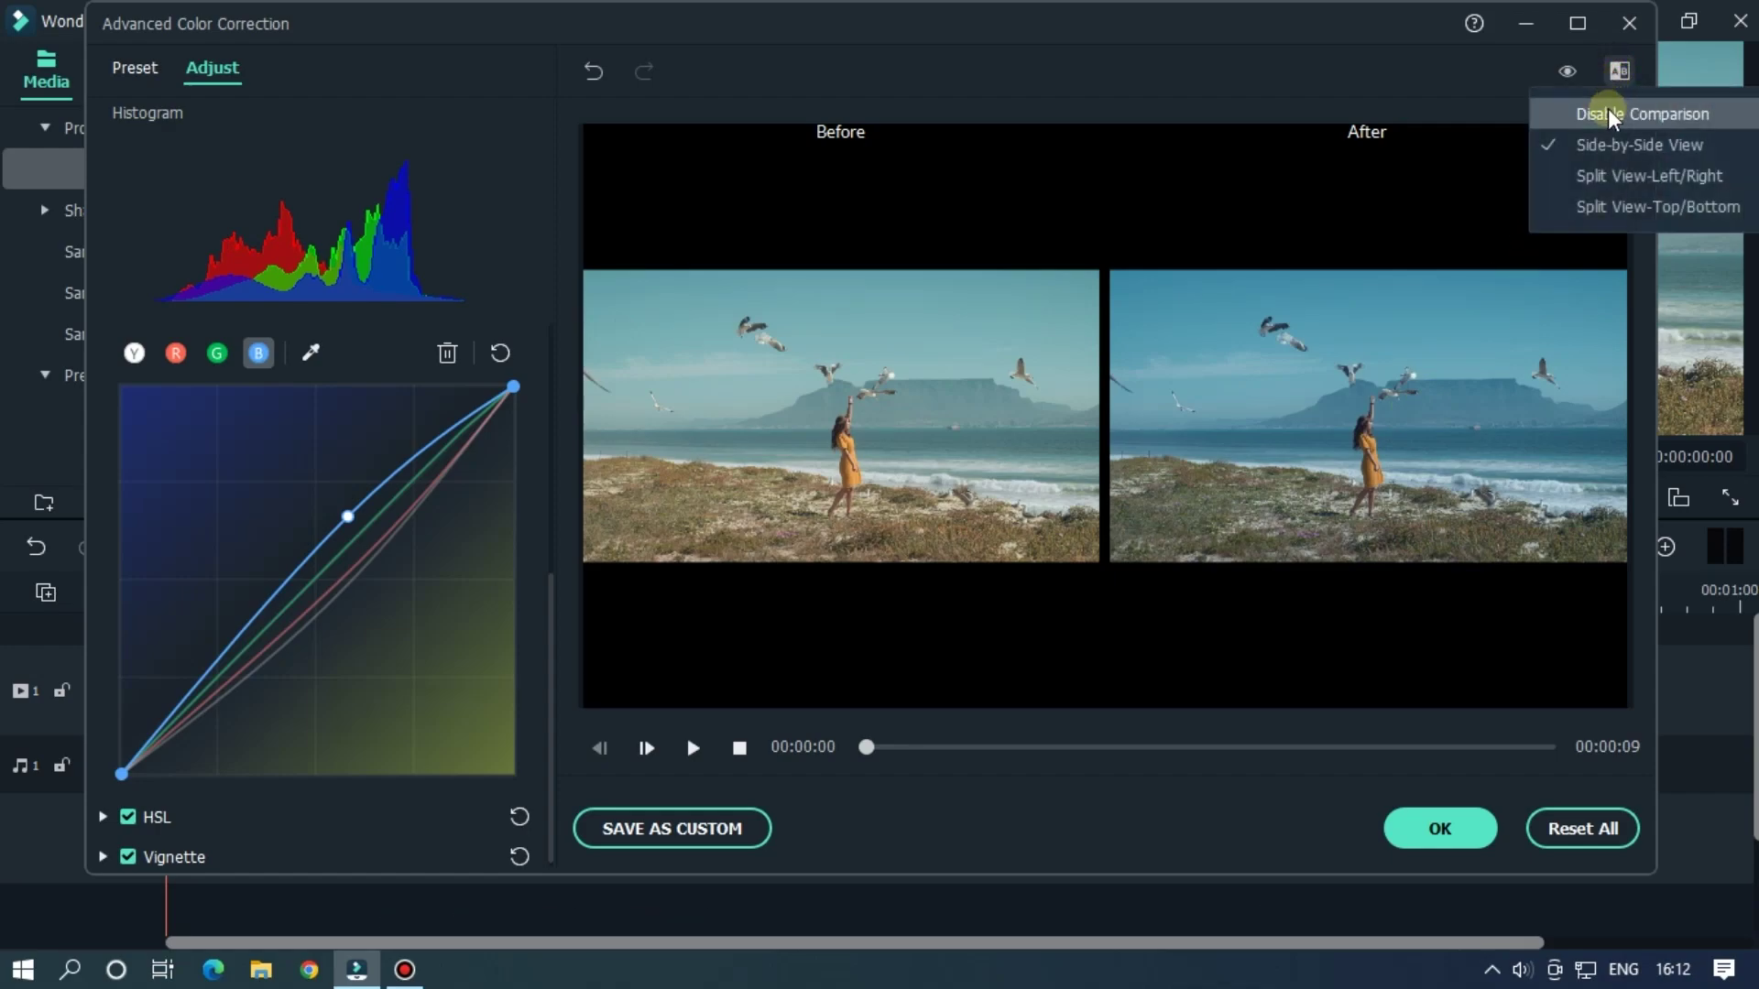
click(1612, 117)
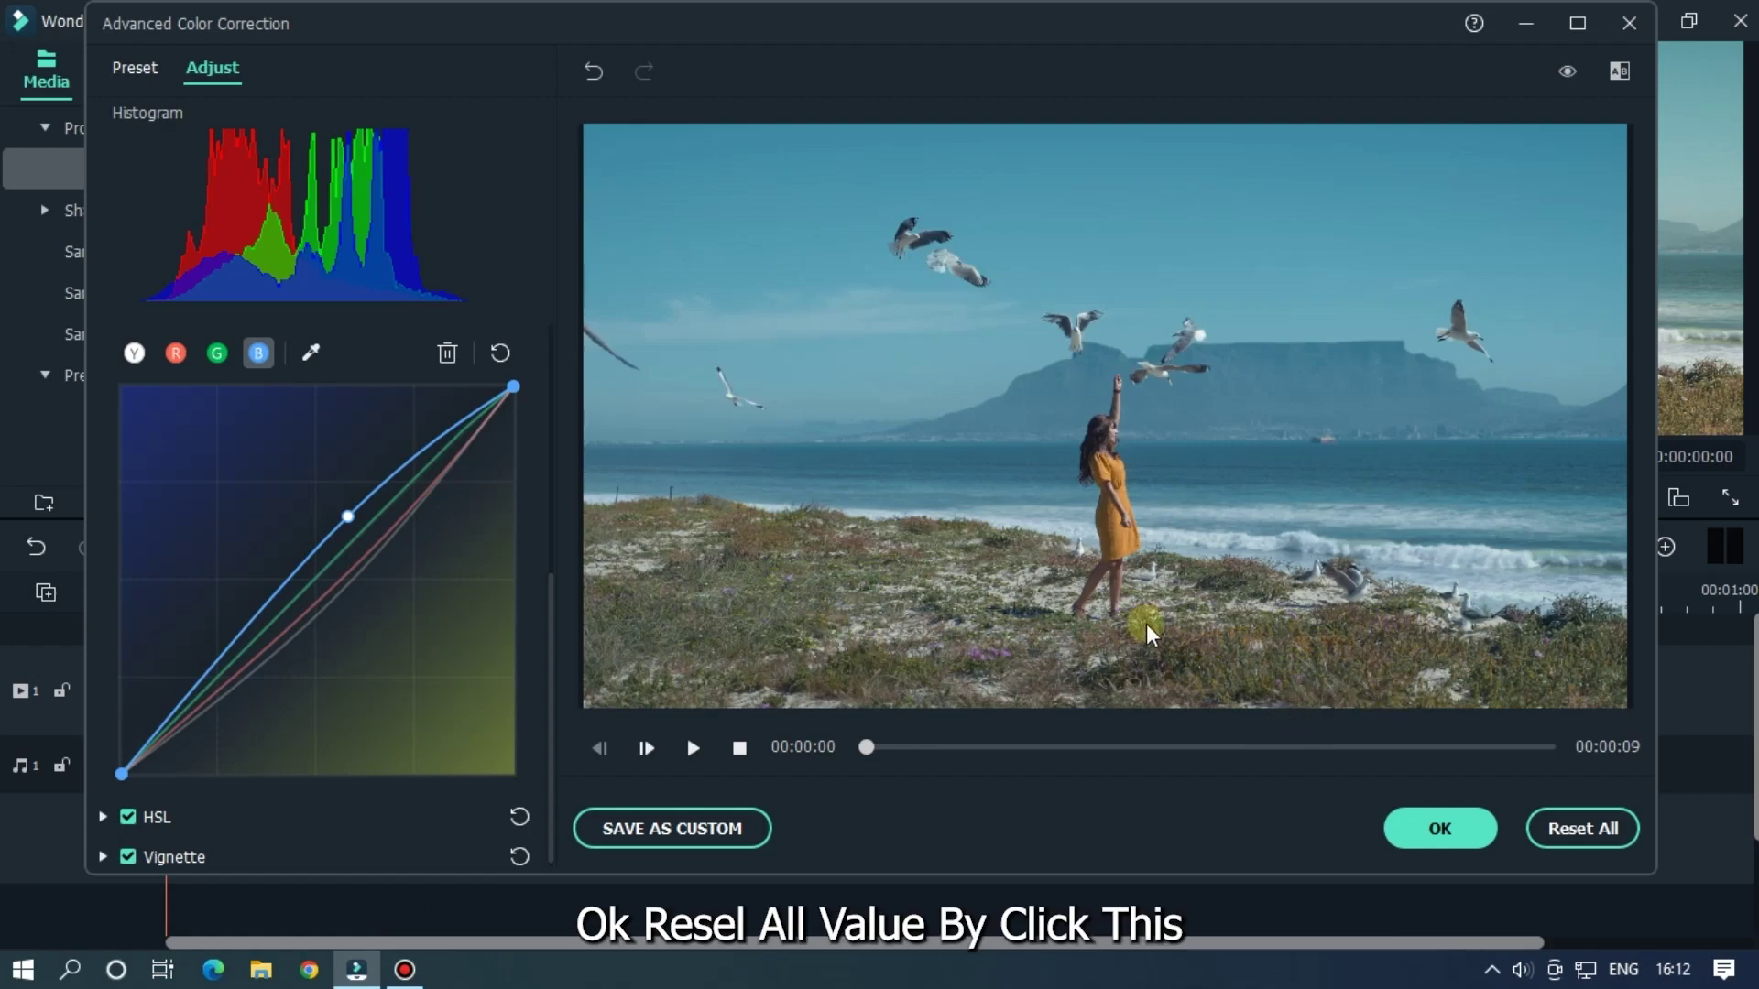
Step: Reset all colour adjustments and lift the green curve's midtones and highlights
click(1573, 831)
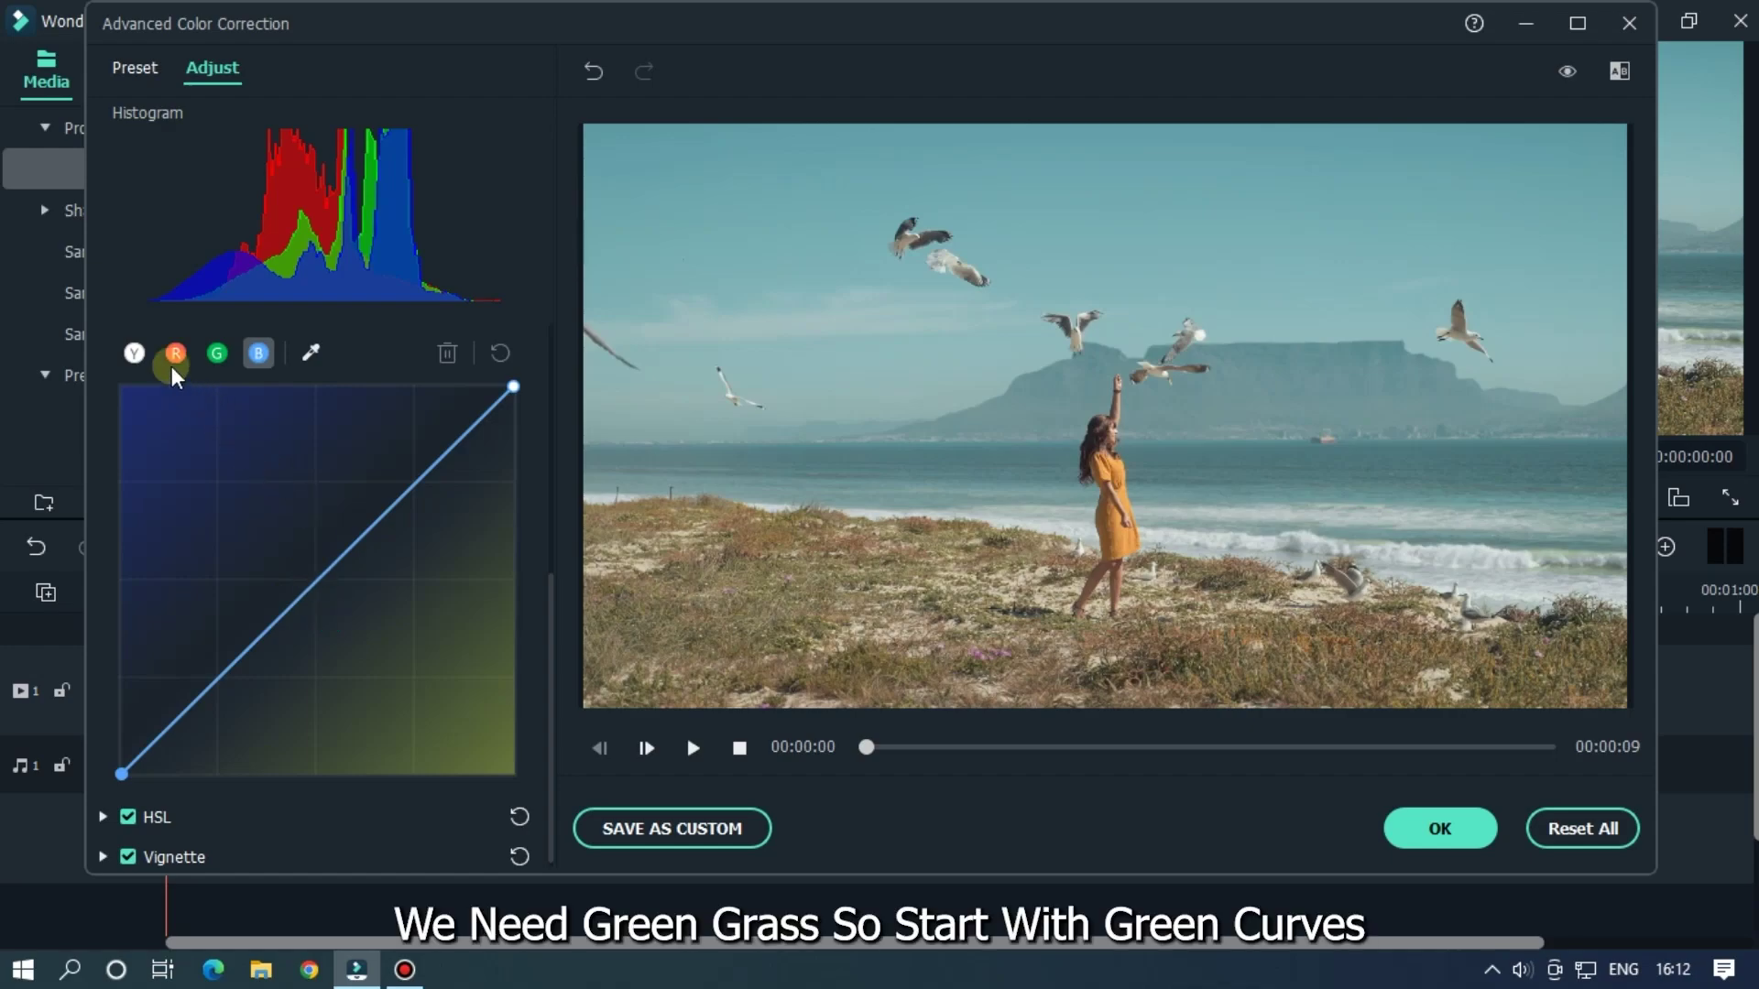
click(137, 354)
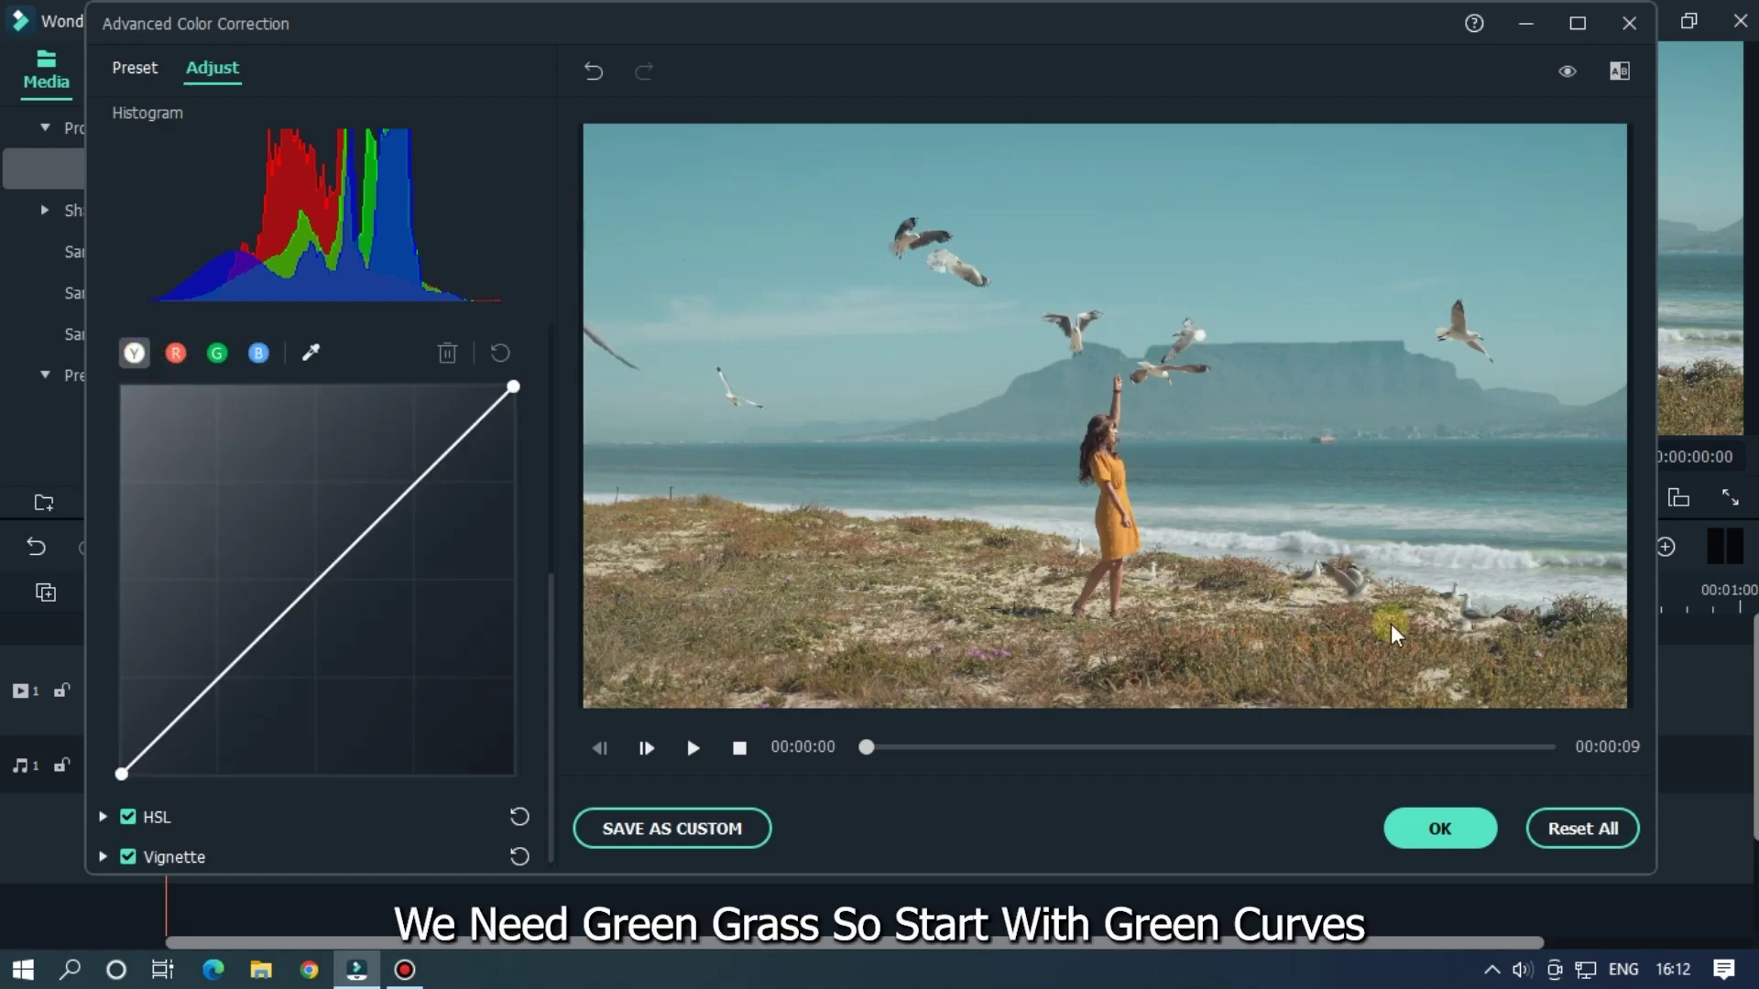
click(217, 358)
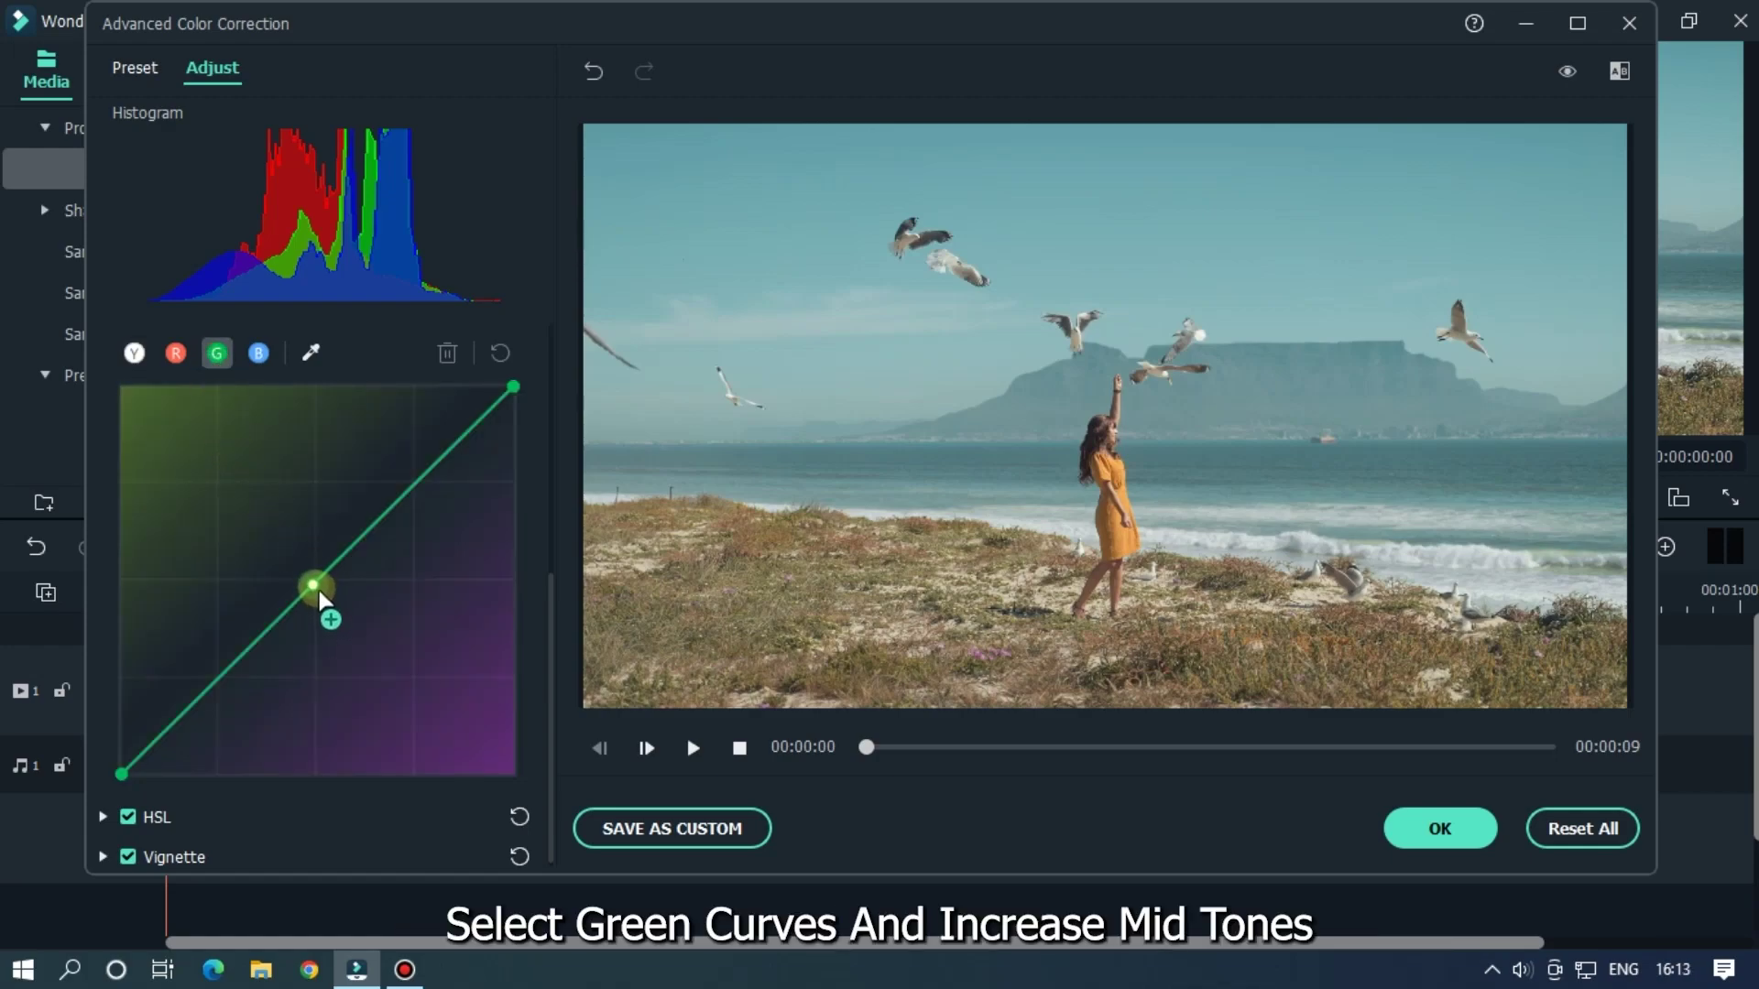
mouse_move(319, 581)
mouse_down()
mouse_move(308, 553)
mouse_move(338, 528)
mouse_move(312, 547)
mouse_up()
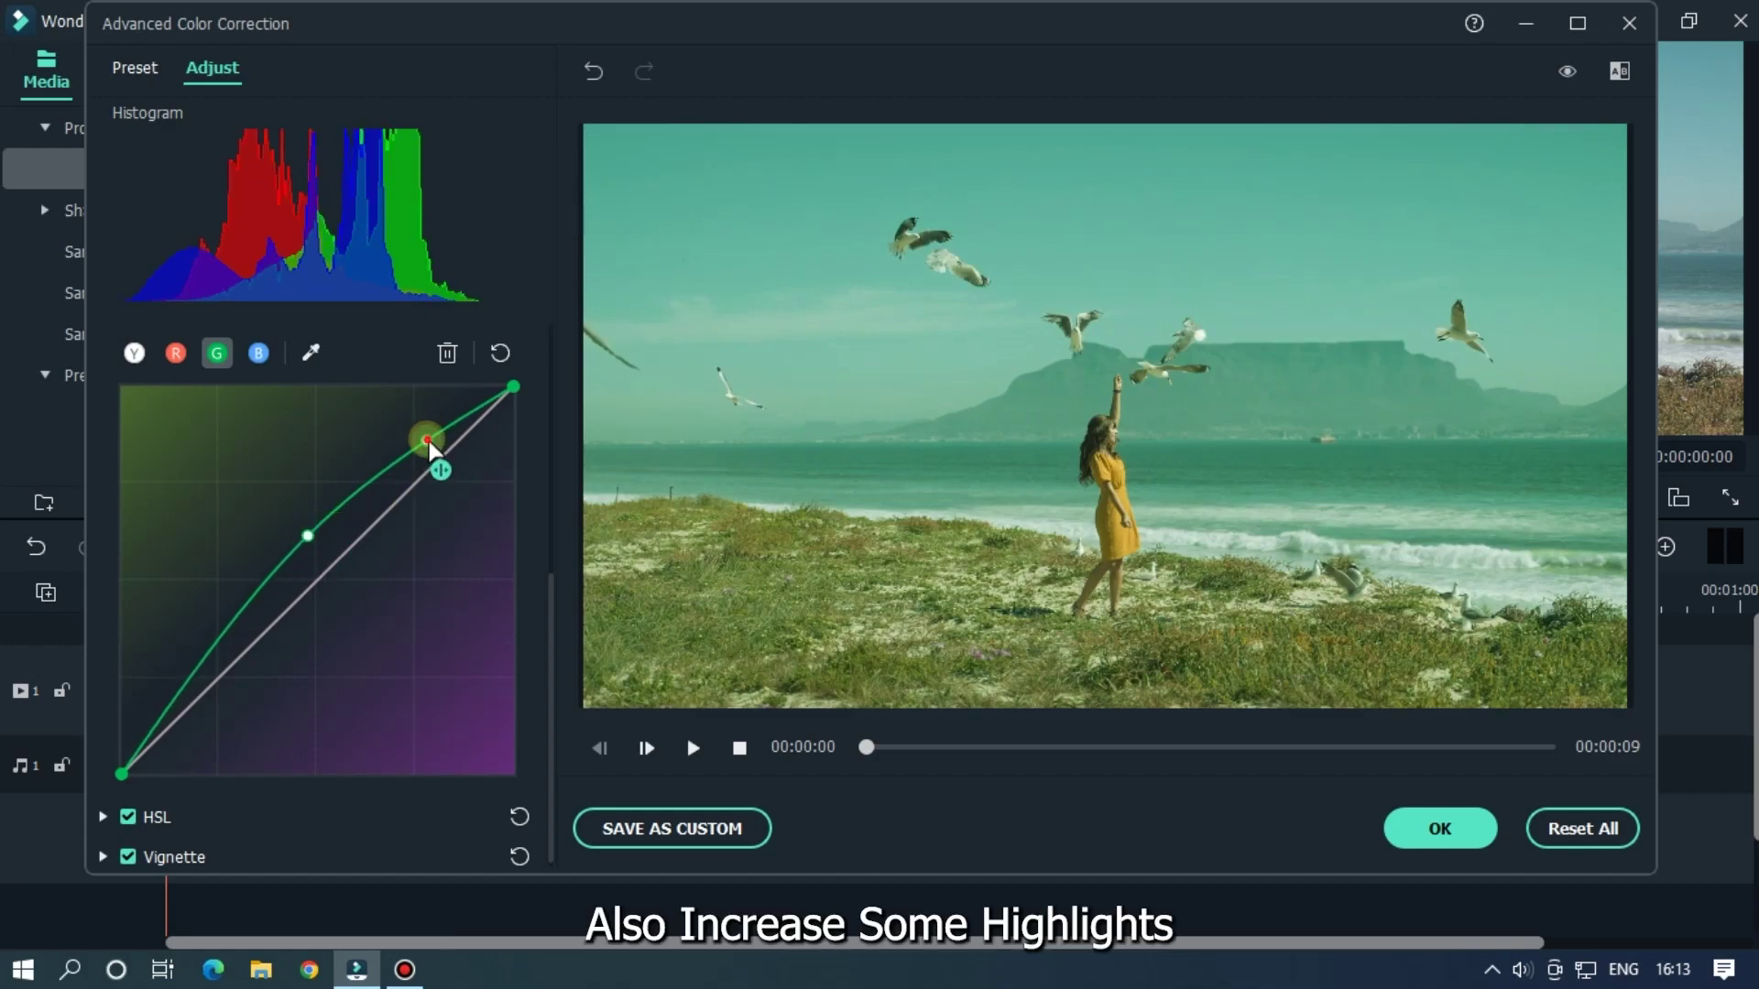
drag(427, 430, 426, 431)
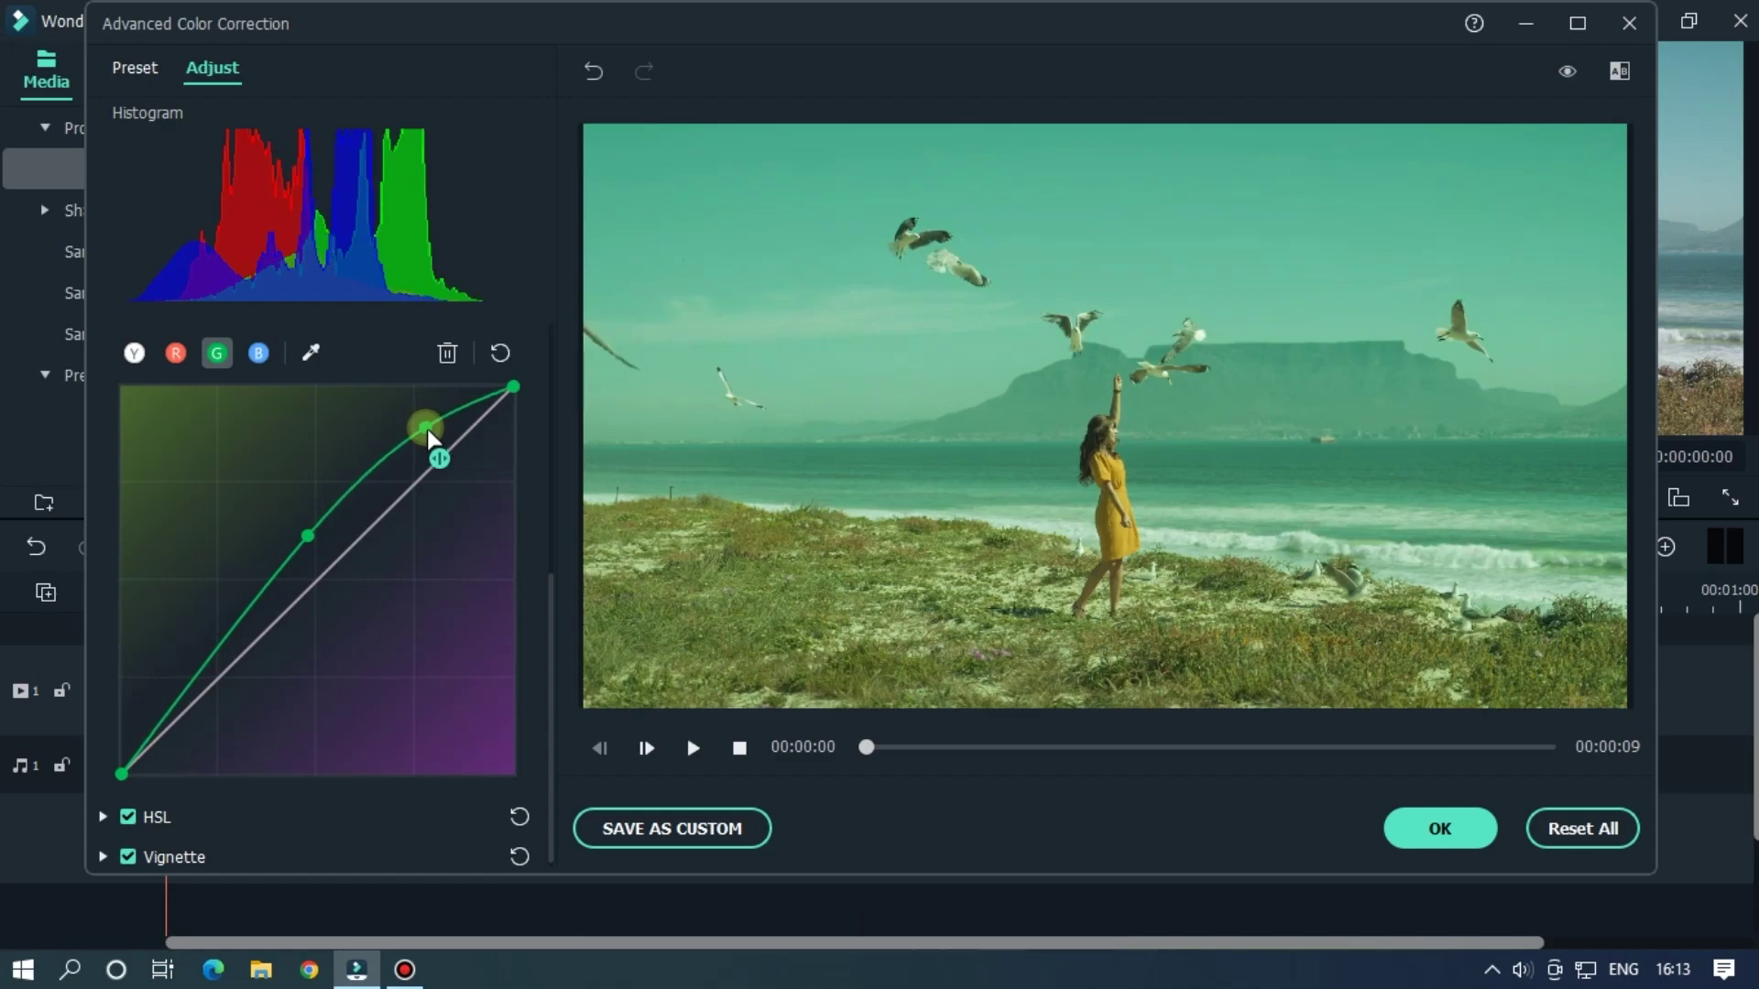
Step: Lower the red midtones, lift the red highlights, and raise the blue highlights
click(177, 352)
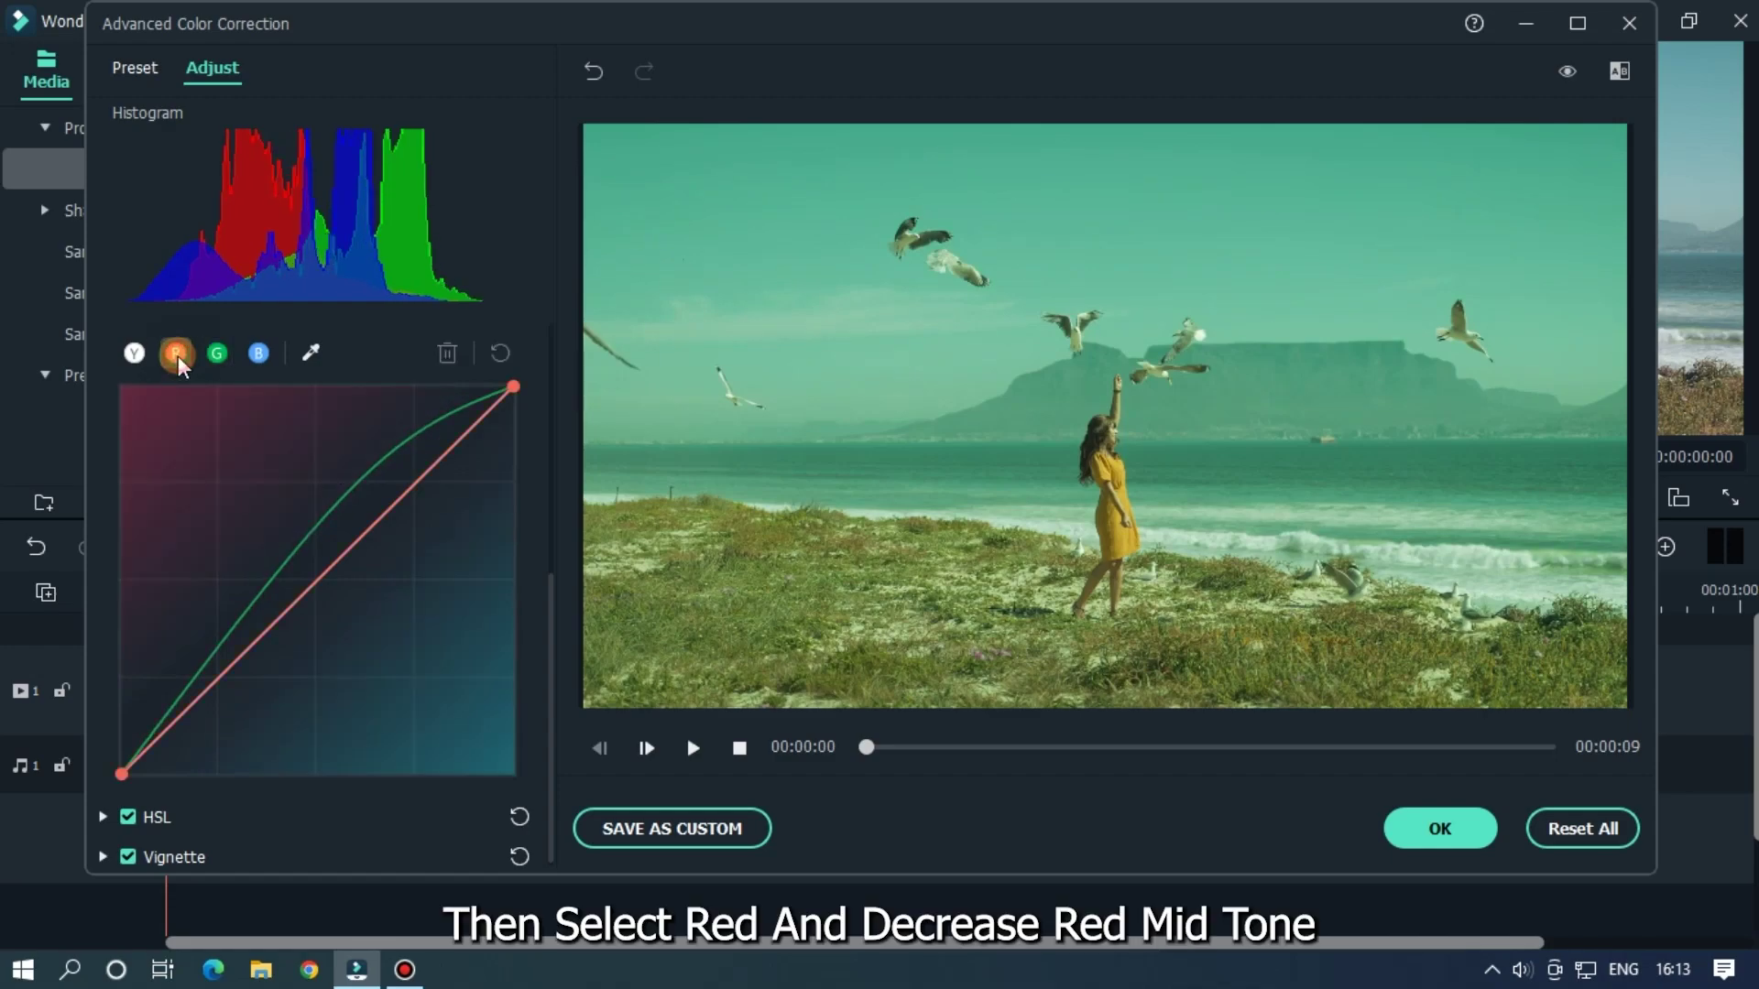
drag(318, 583, 353, 611)
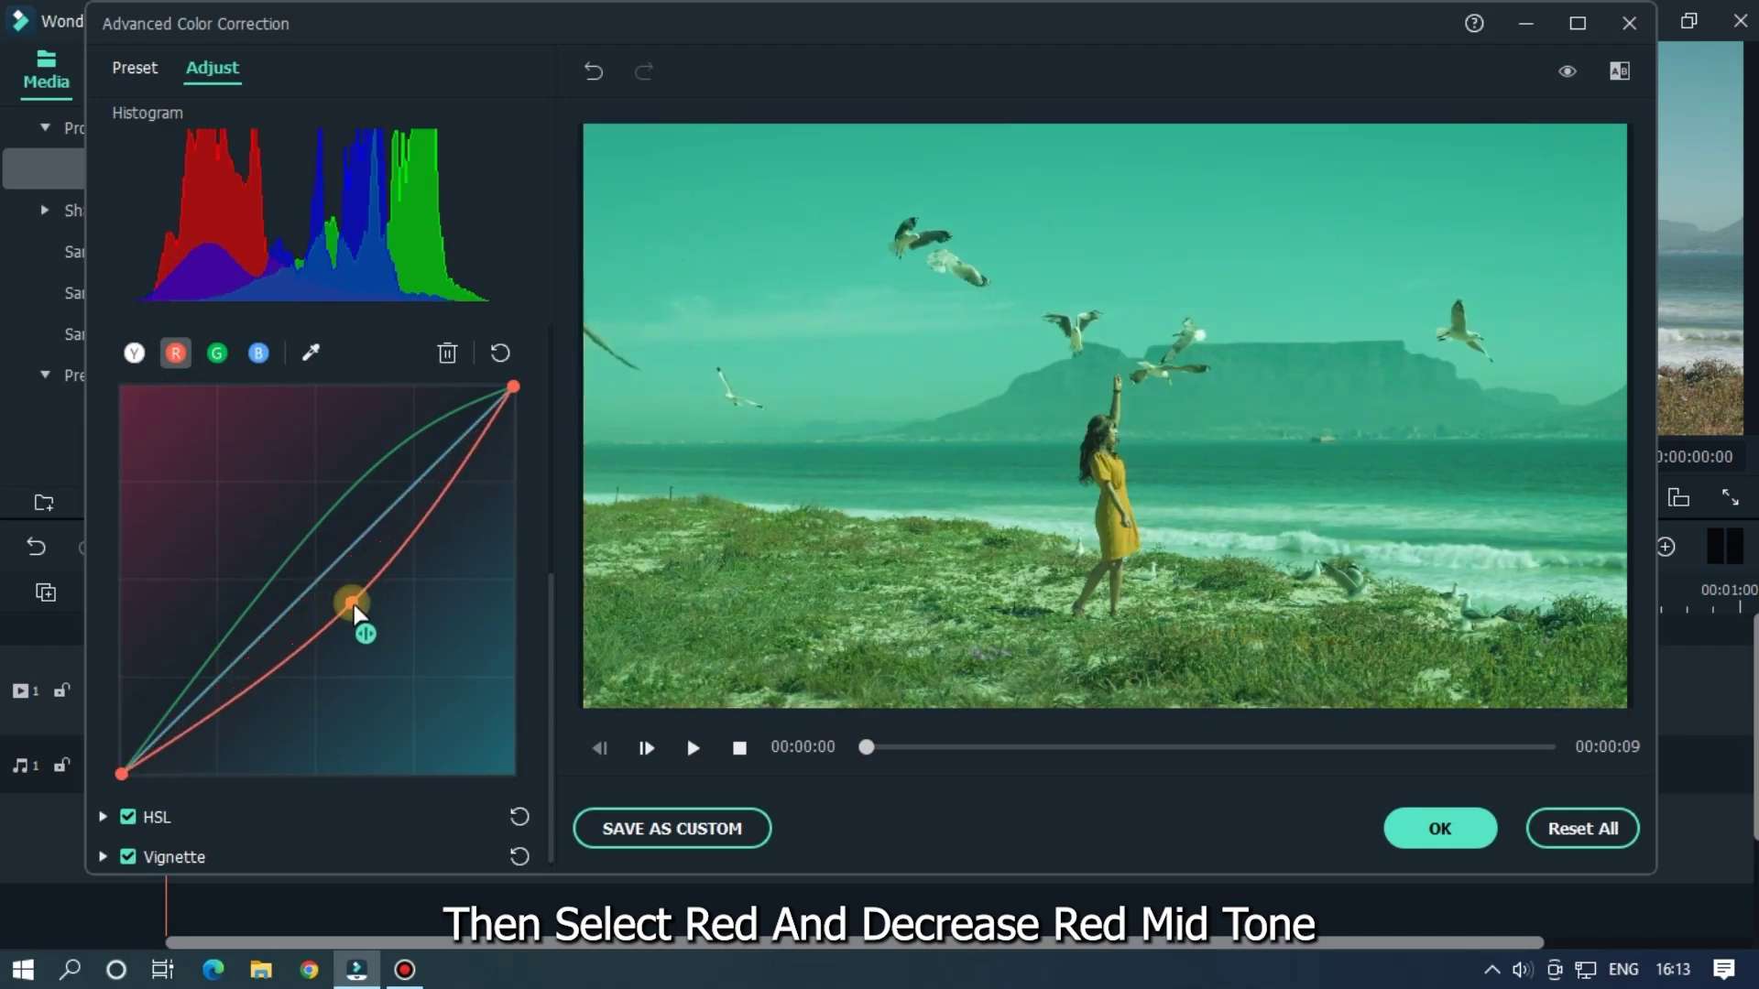
mouse_move(352, 603)
mouse_down()
mouse_move(446, 525)
mouse_move(337, 643)
mouse_up()
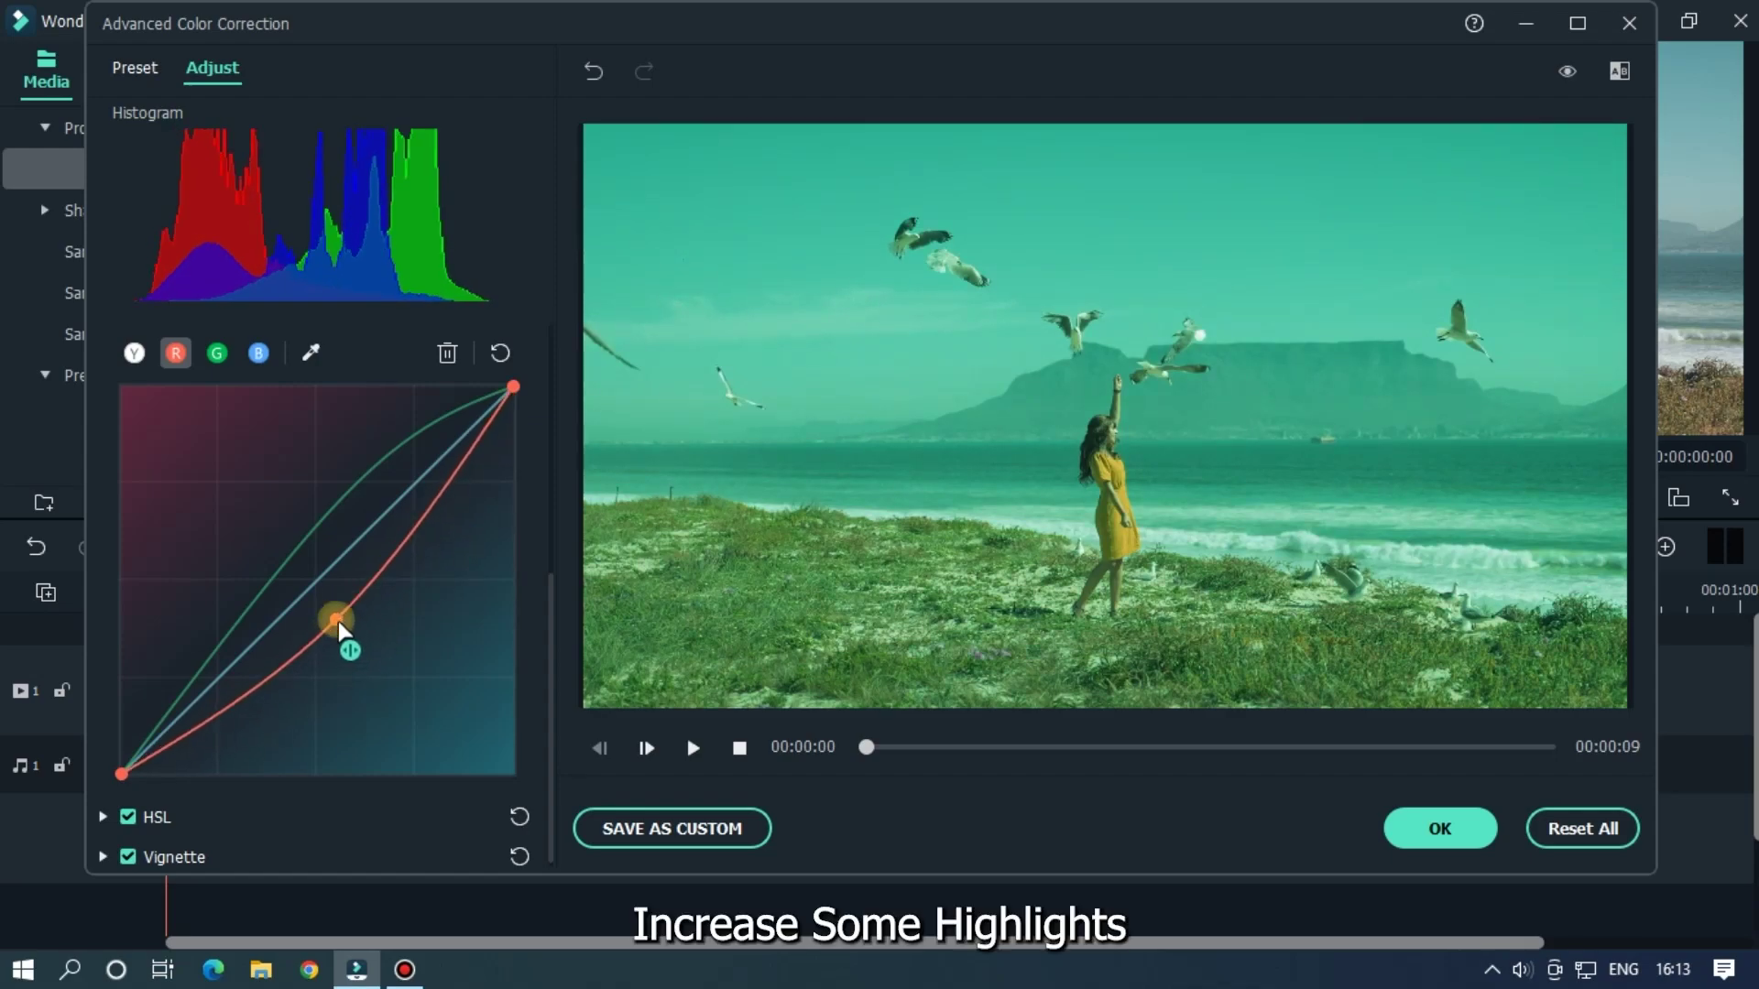
mouse_move(420, 525)
mouse_down()
mouse_move(436, 456)
mouse_move(420, 487)
mouse_up()
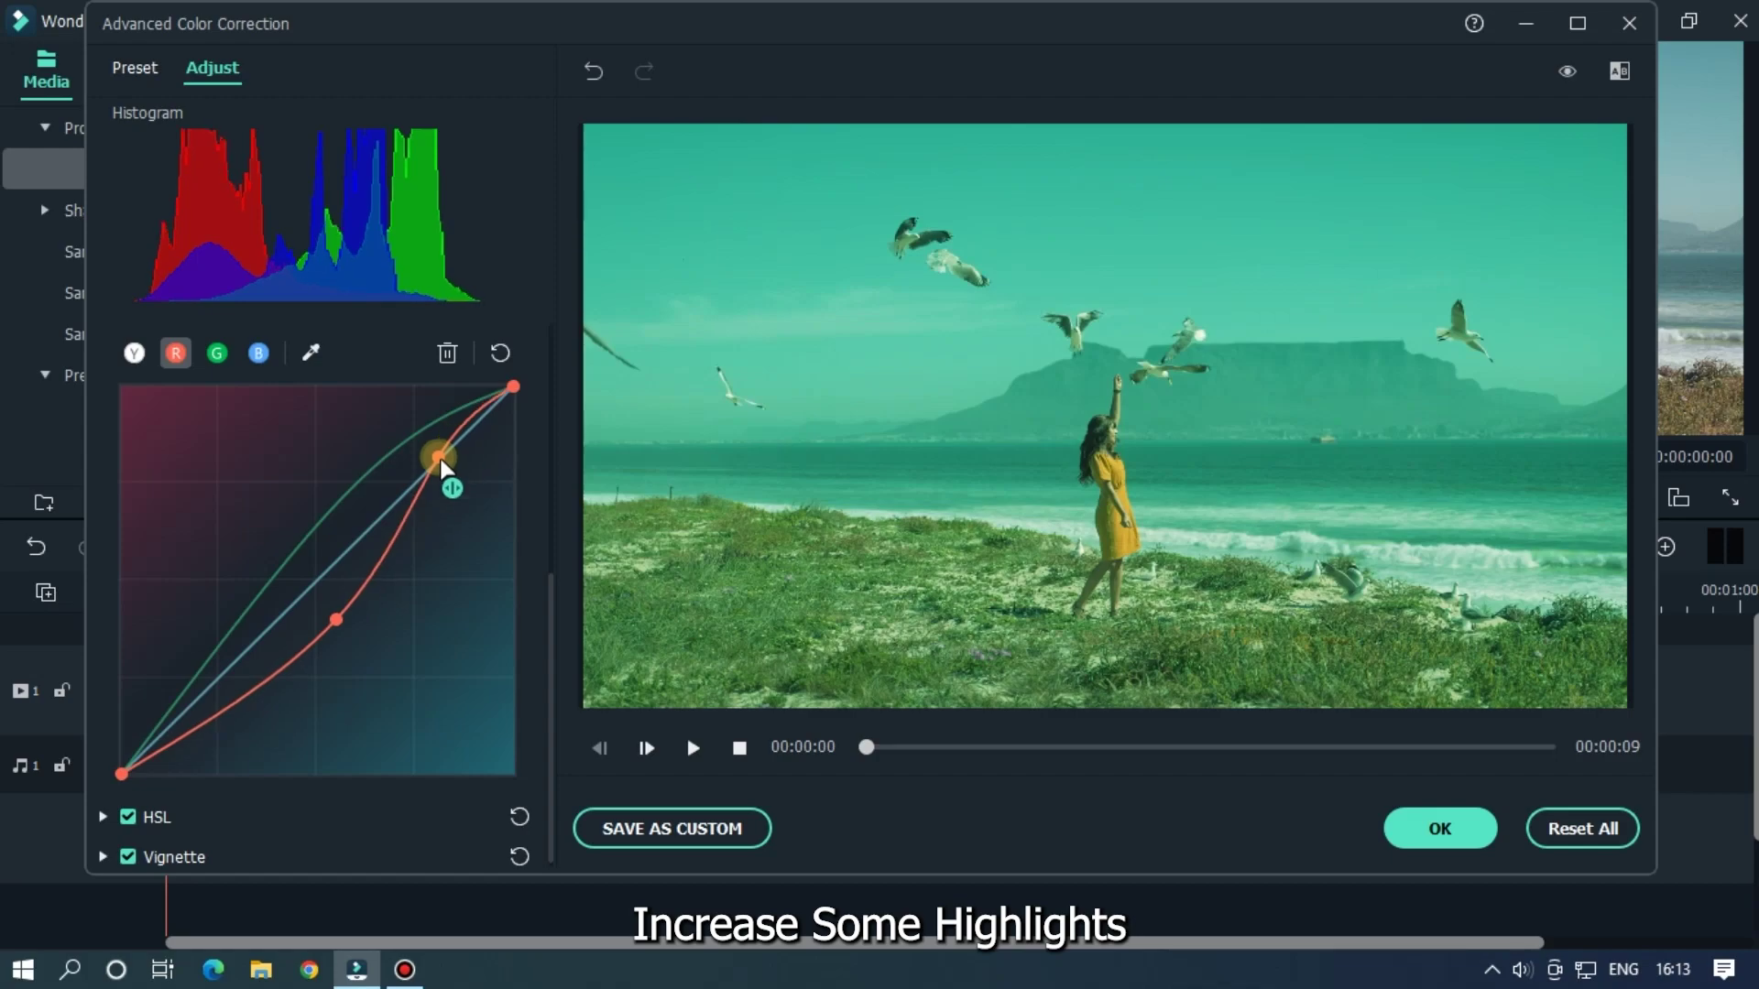
click(260, 353)
mouse_move(345, 572)
mouse_down()
mouse_move(369, 497)
mouse_move(412, 463)
mouse_move(426, 514)
mouse_move(413, 526)
mouse_move(403, 440)
mouse_up()
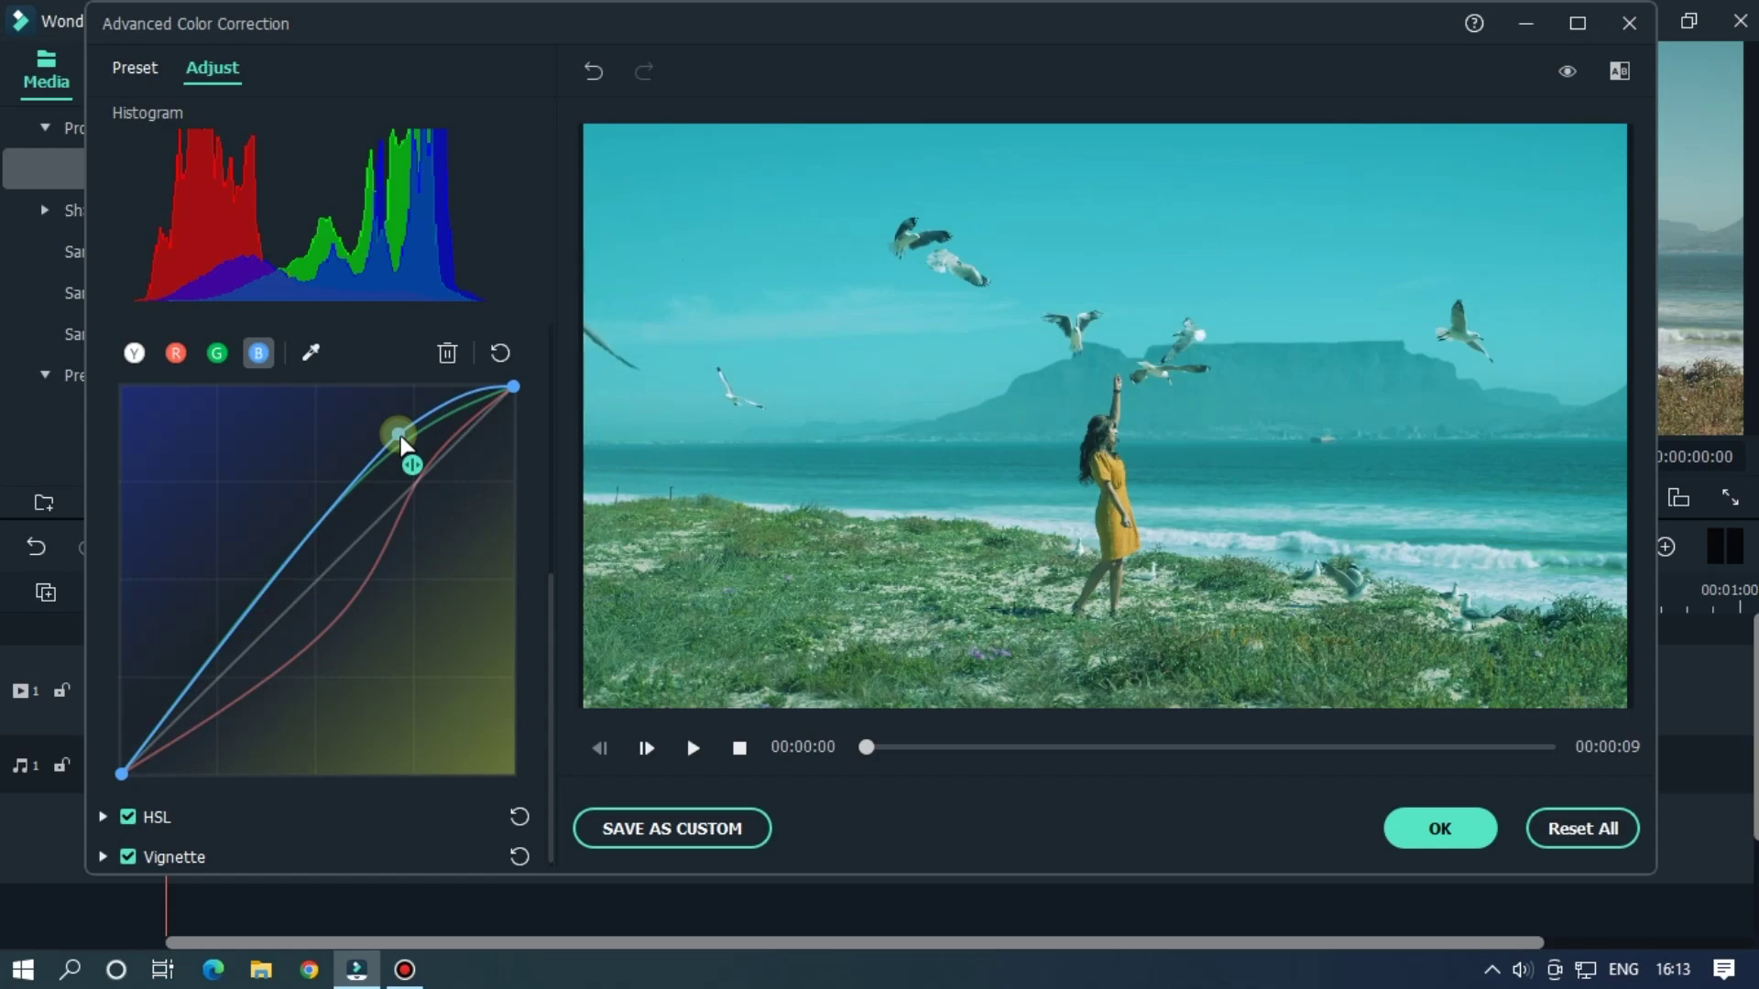
drag(277, 559, 302, 571)
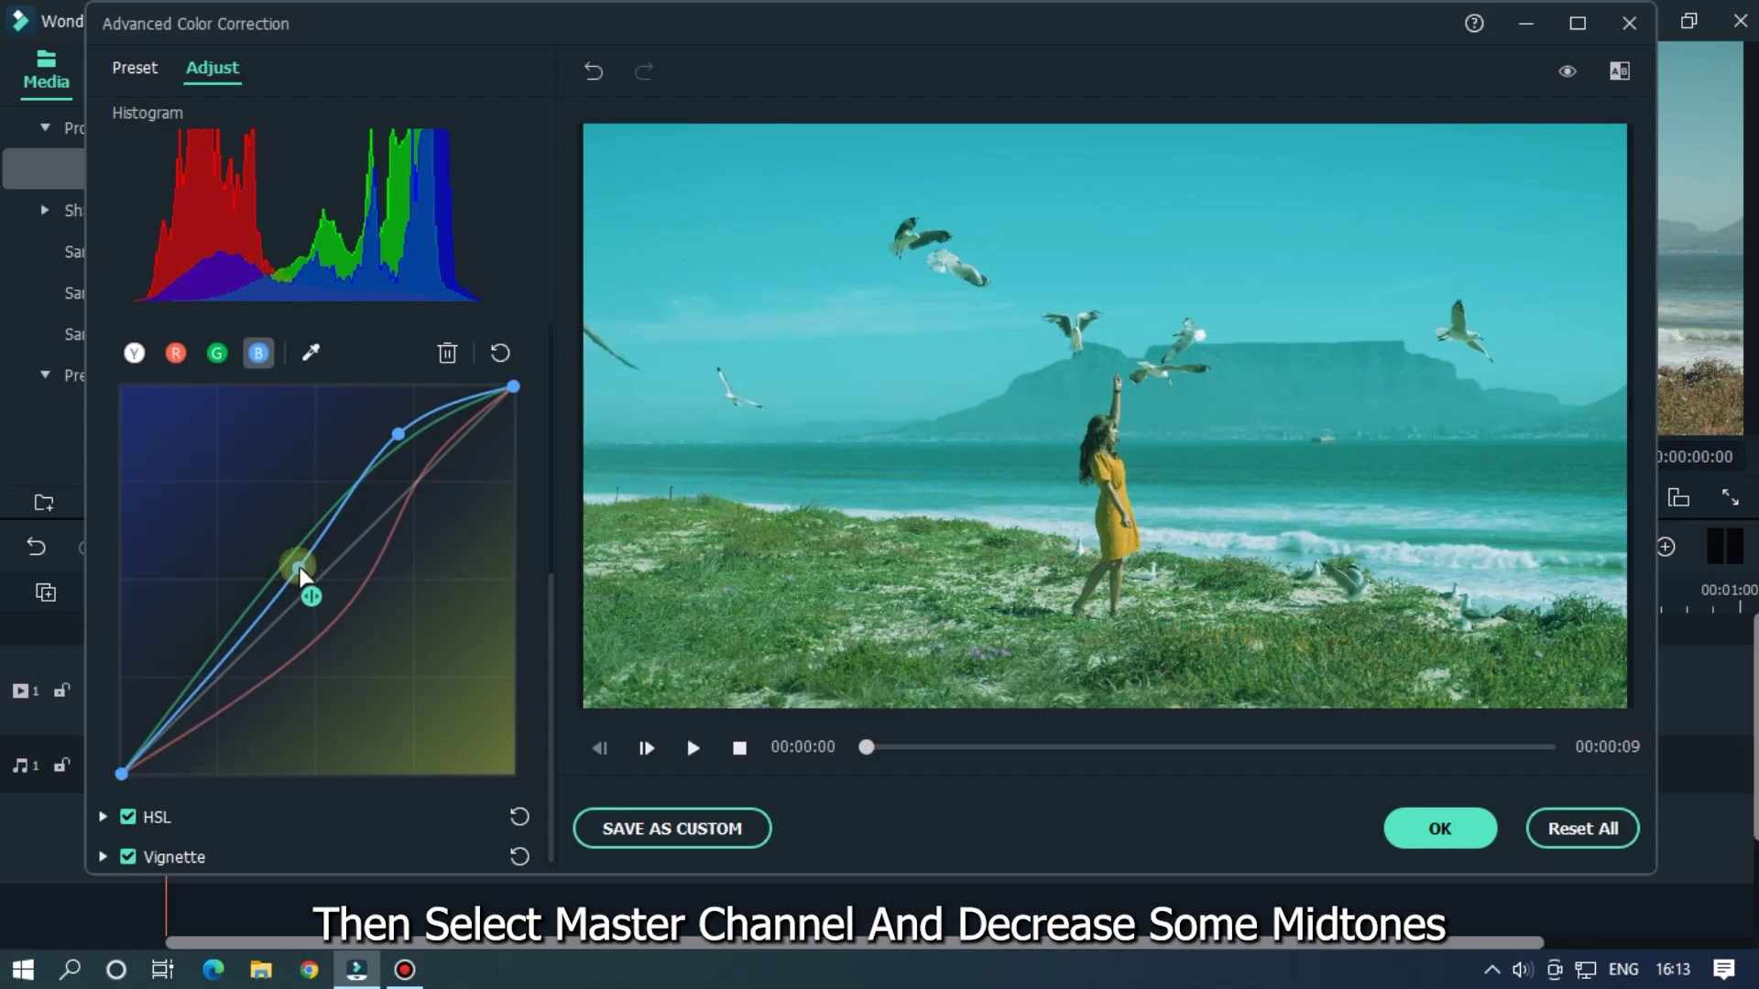
Step: On the master curve, darken the midtones, lift the highlights and lower the shadow point
click(135, 357)
mouse_move(325, 568)
mouse_down()
mouse_move(339, 590)
mouse_move(356, 556)
mouse_up()
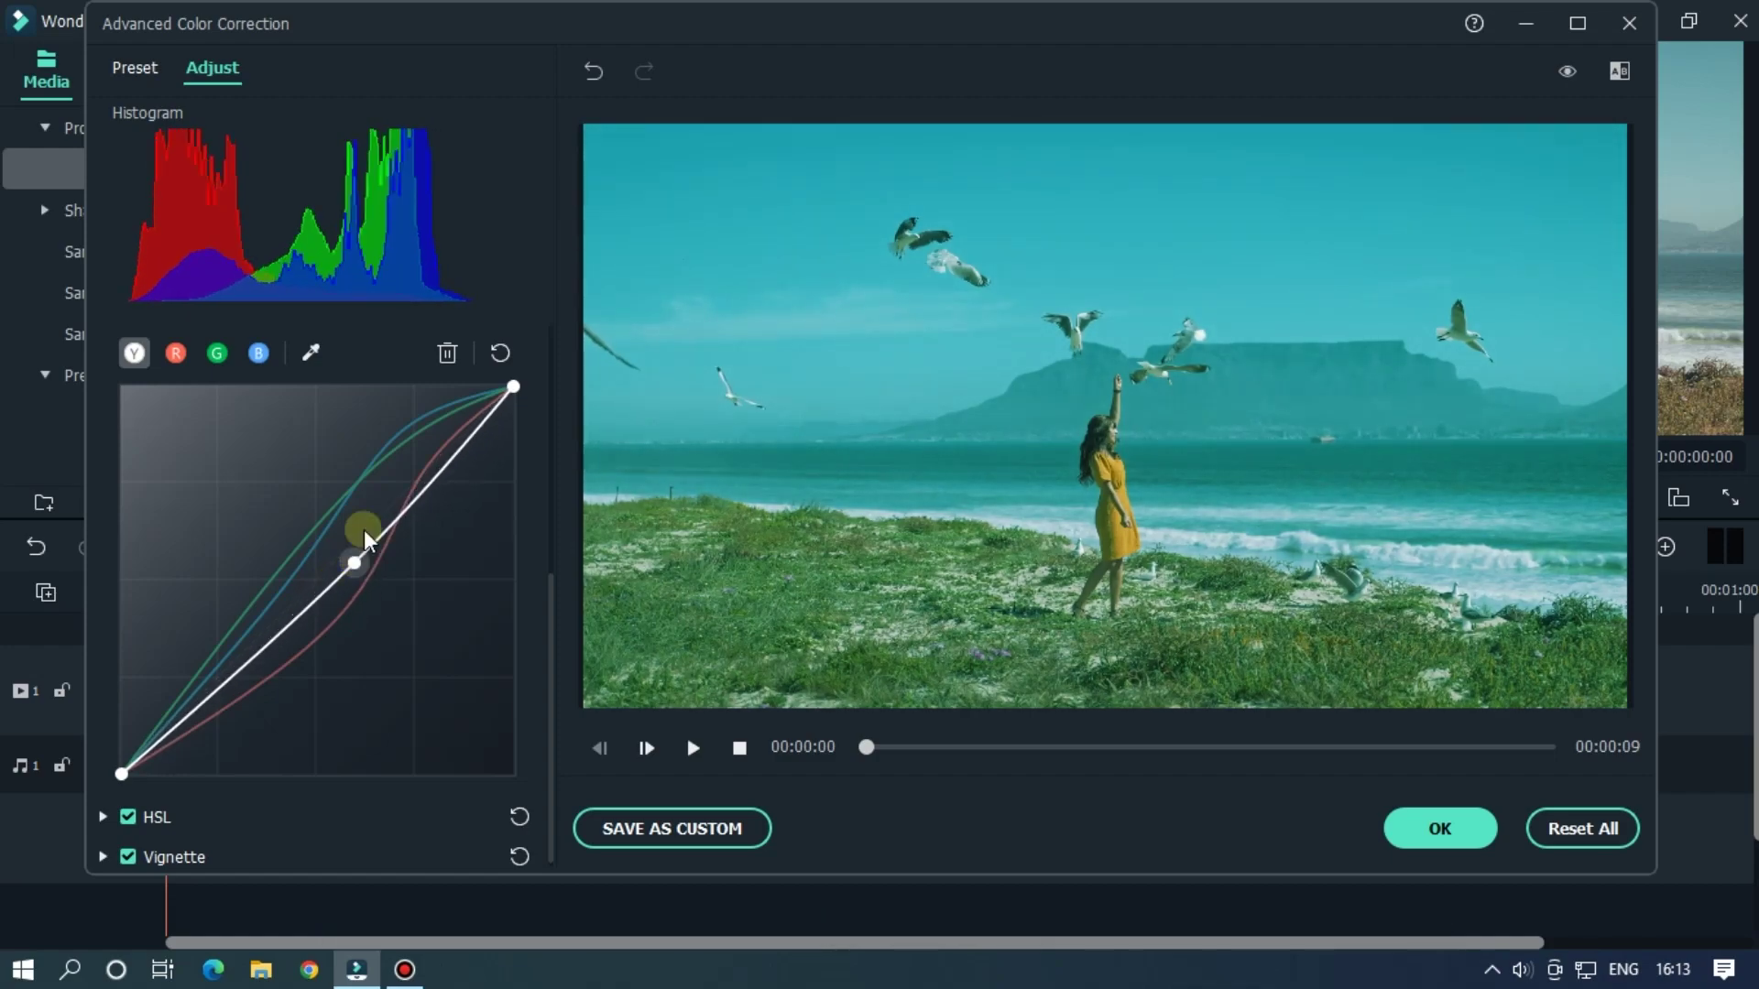
drag(443, 463, 438, 445)
mouse_move(231, 682)
mouse_down()
mouse_move(224, 660)
mouse_move(243, 687)
mouse_up()
click(122, 848)
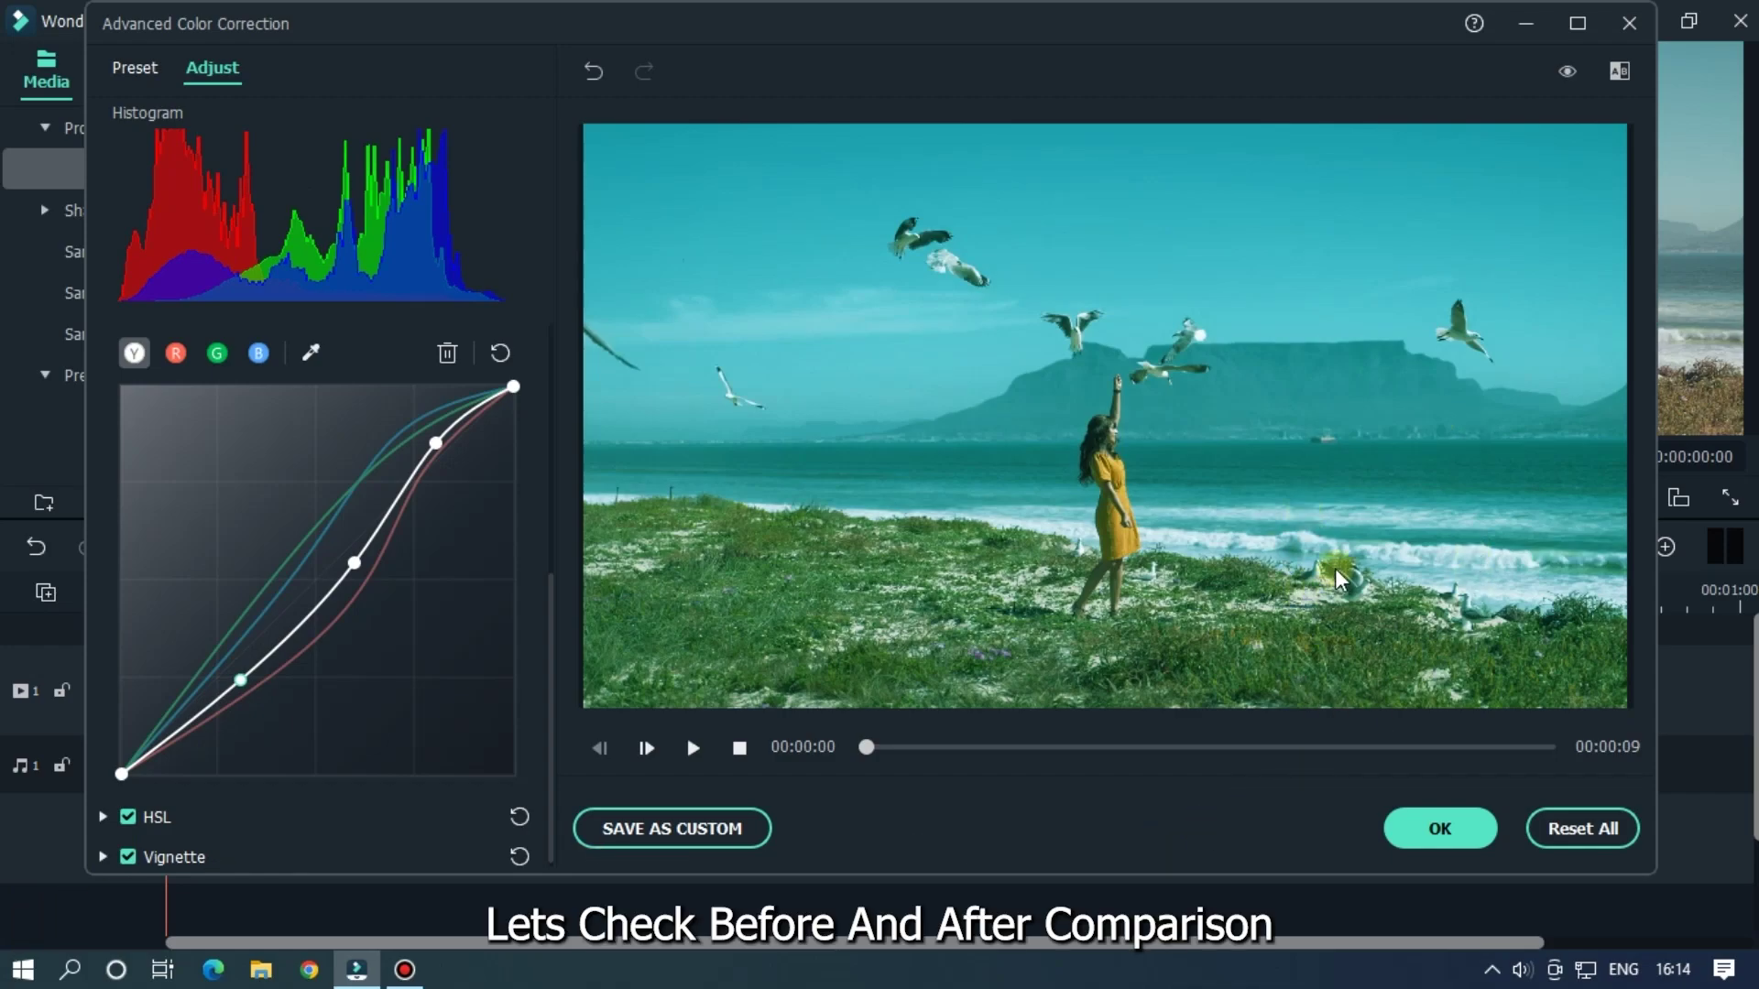
Step: Play the graded beach clip in the side-by-side Before/After view
click(1623, 71)
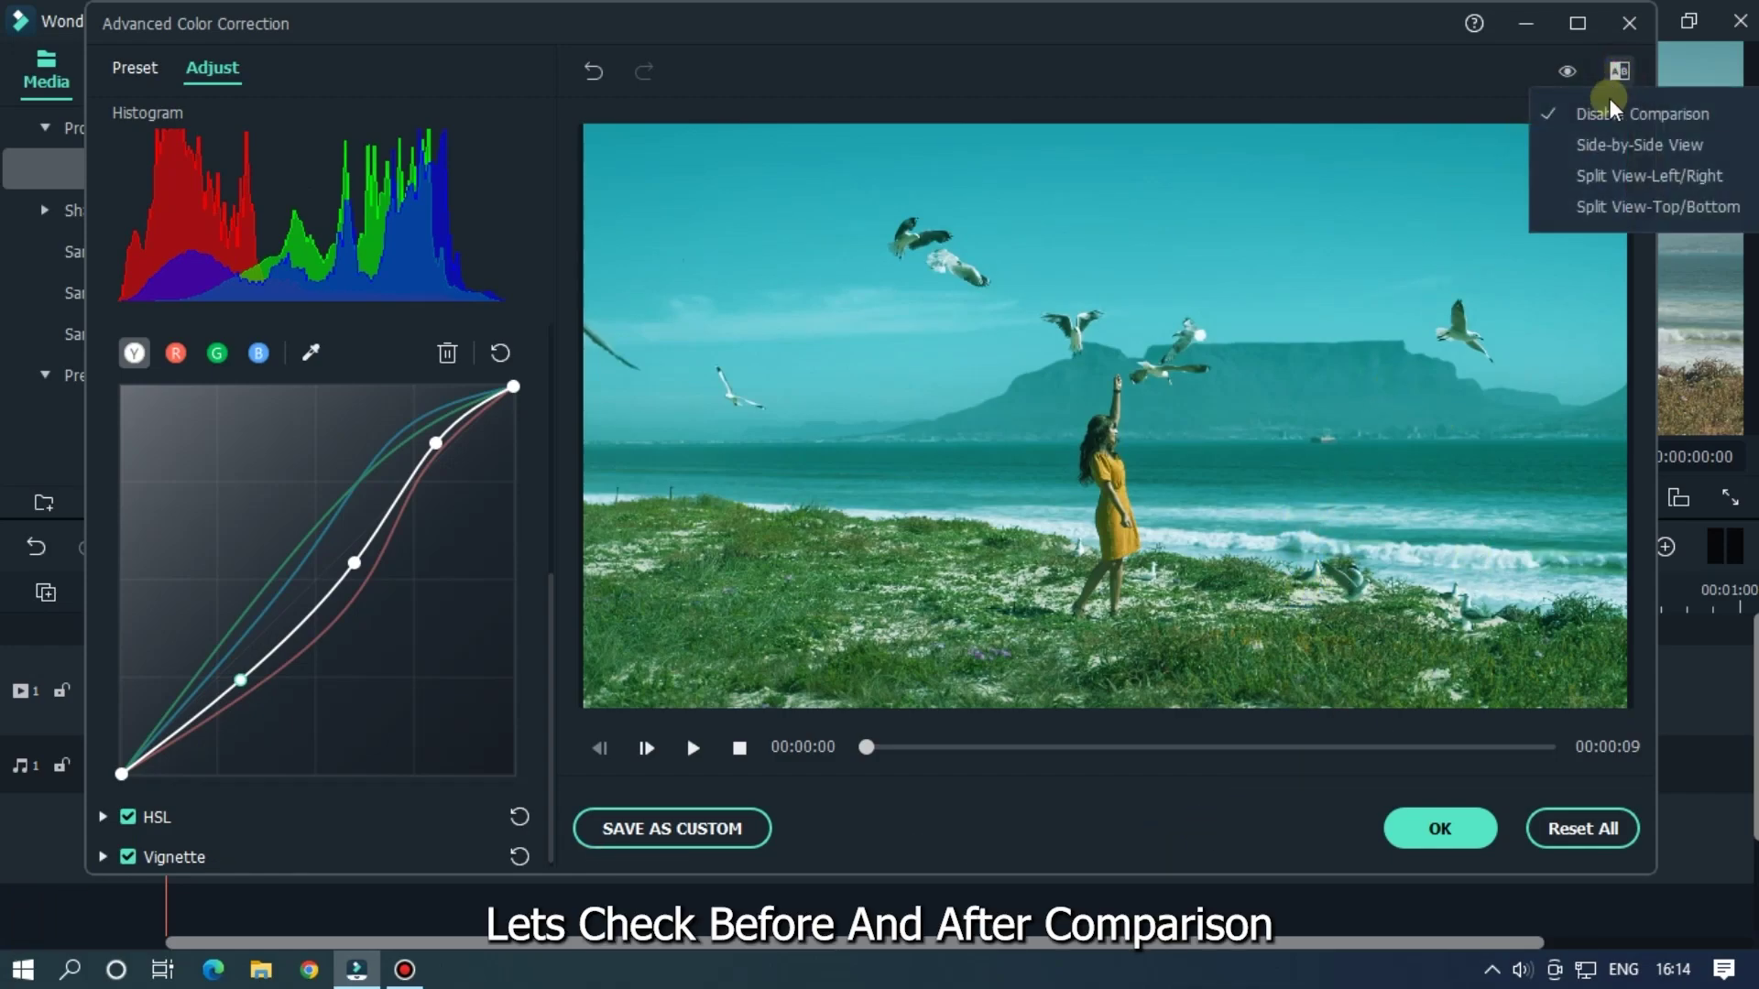
click(1590, 149)
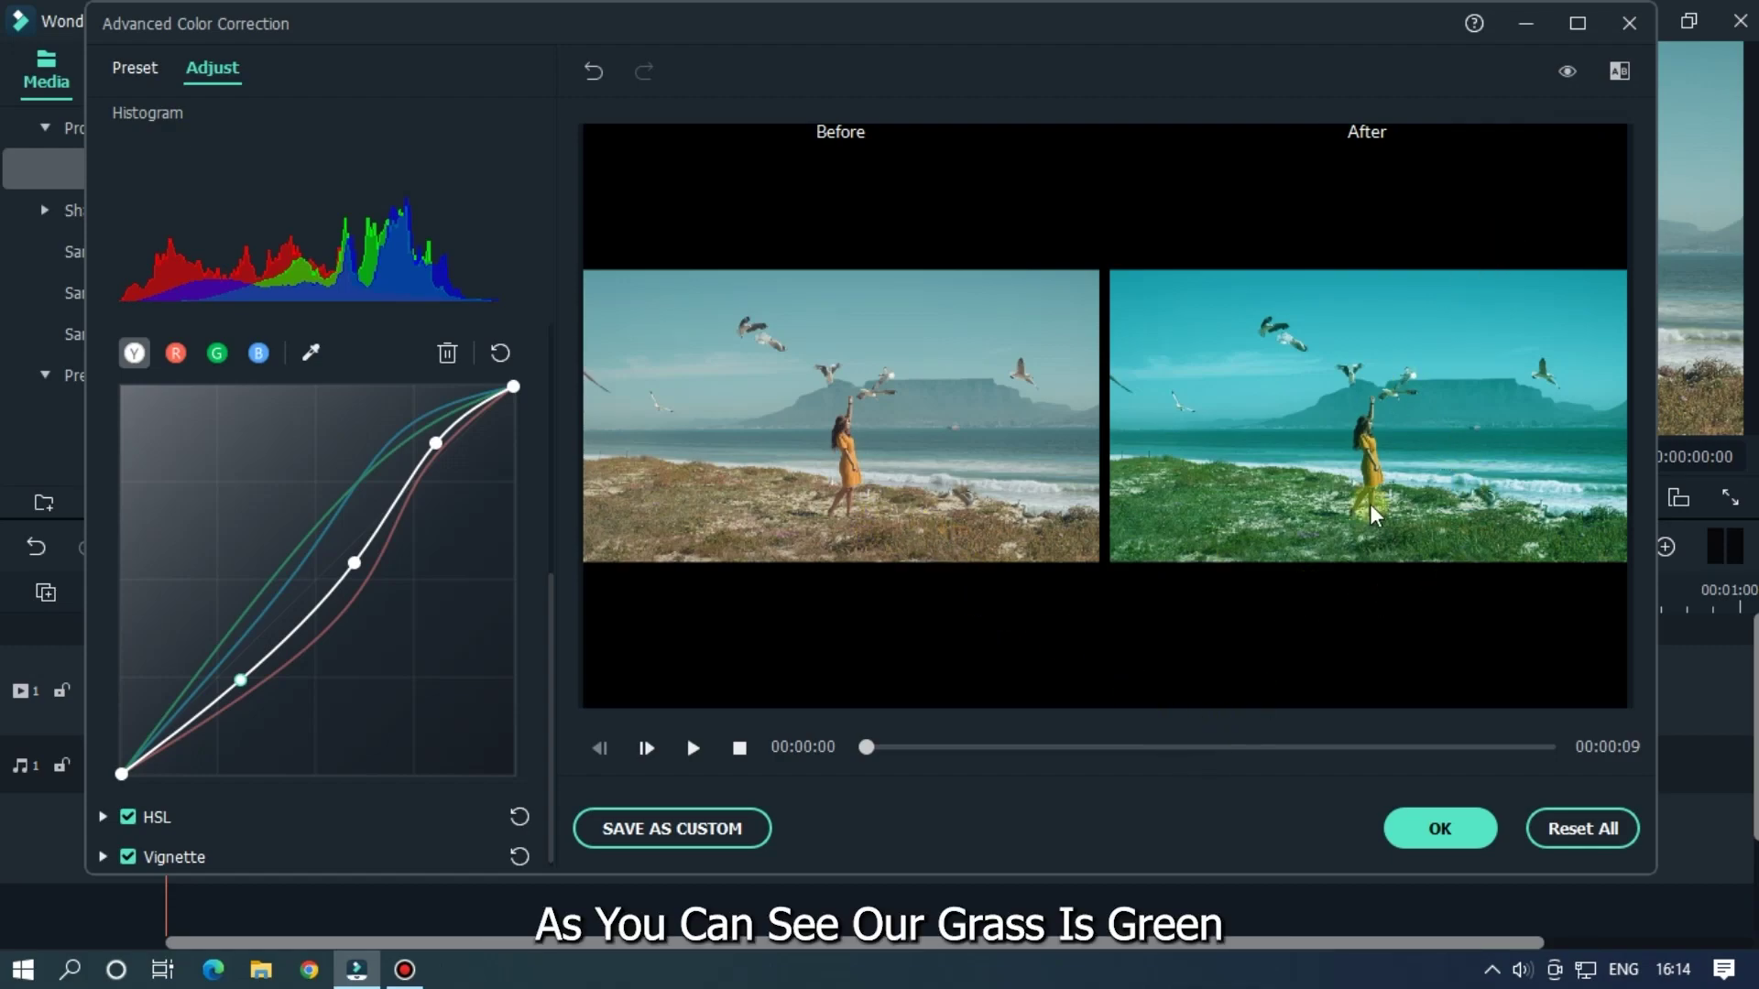
click(694, 747)
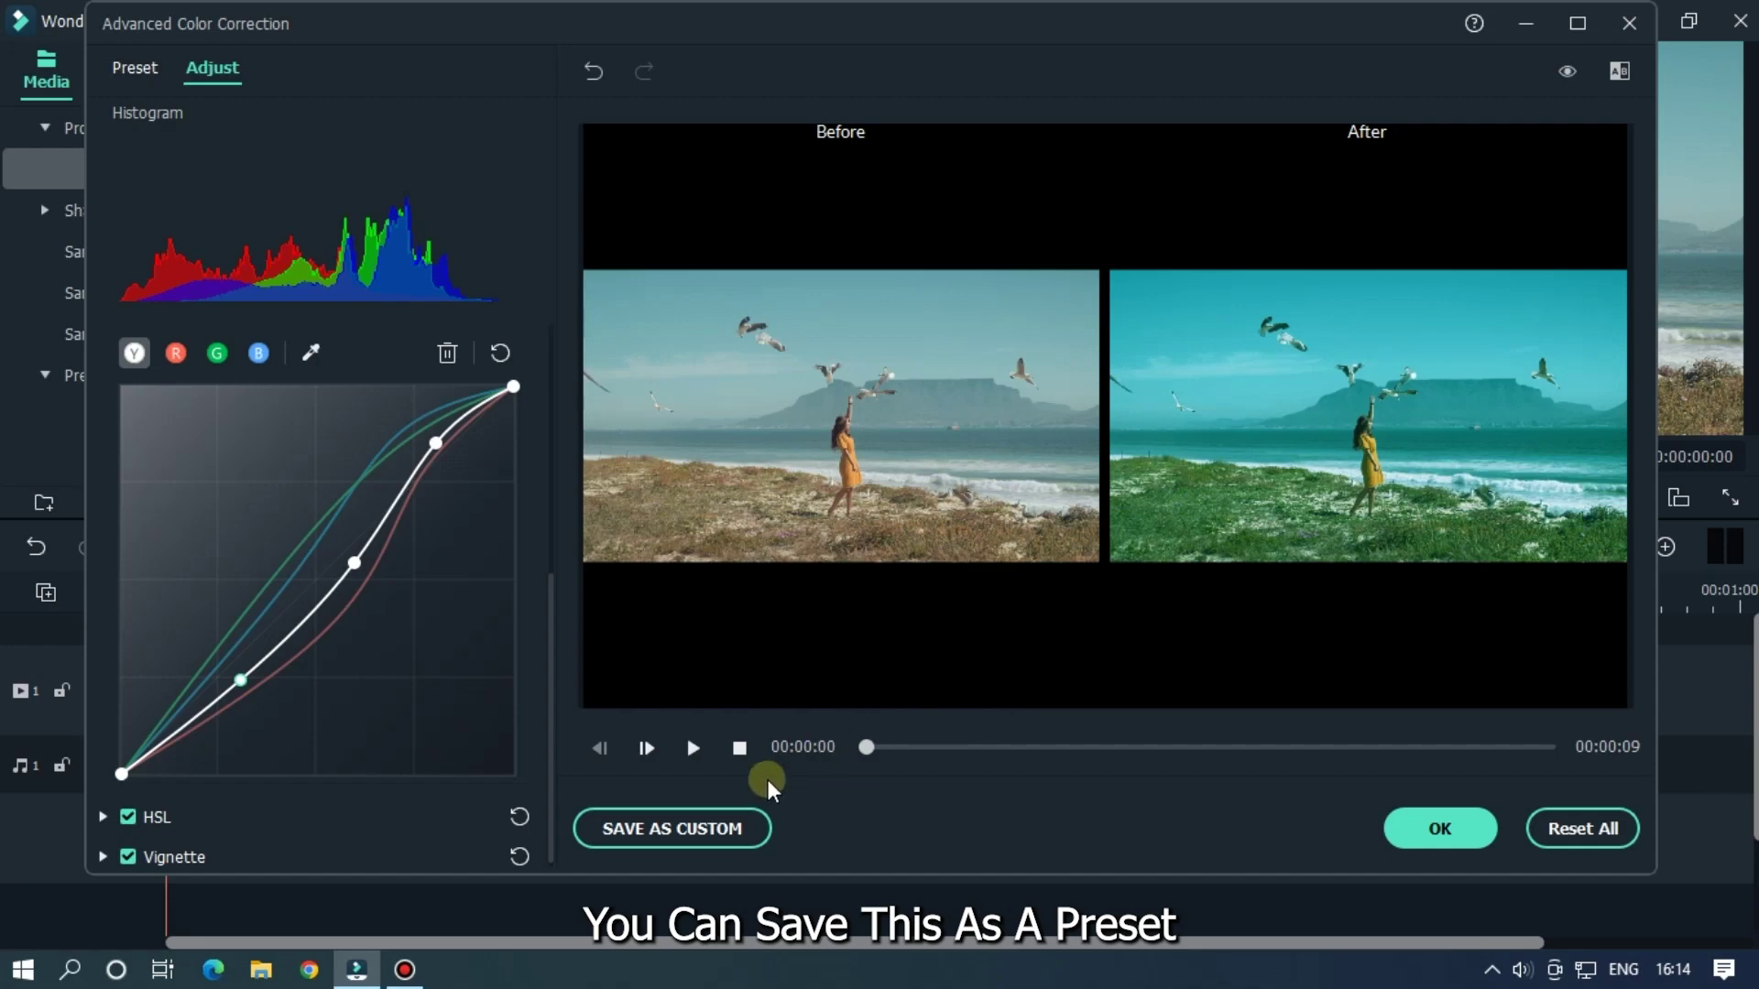
Step: Save the beach grade as a custom preset named 'Green'
click(674, 827)
drag(709, 415, 551, 410)
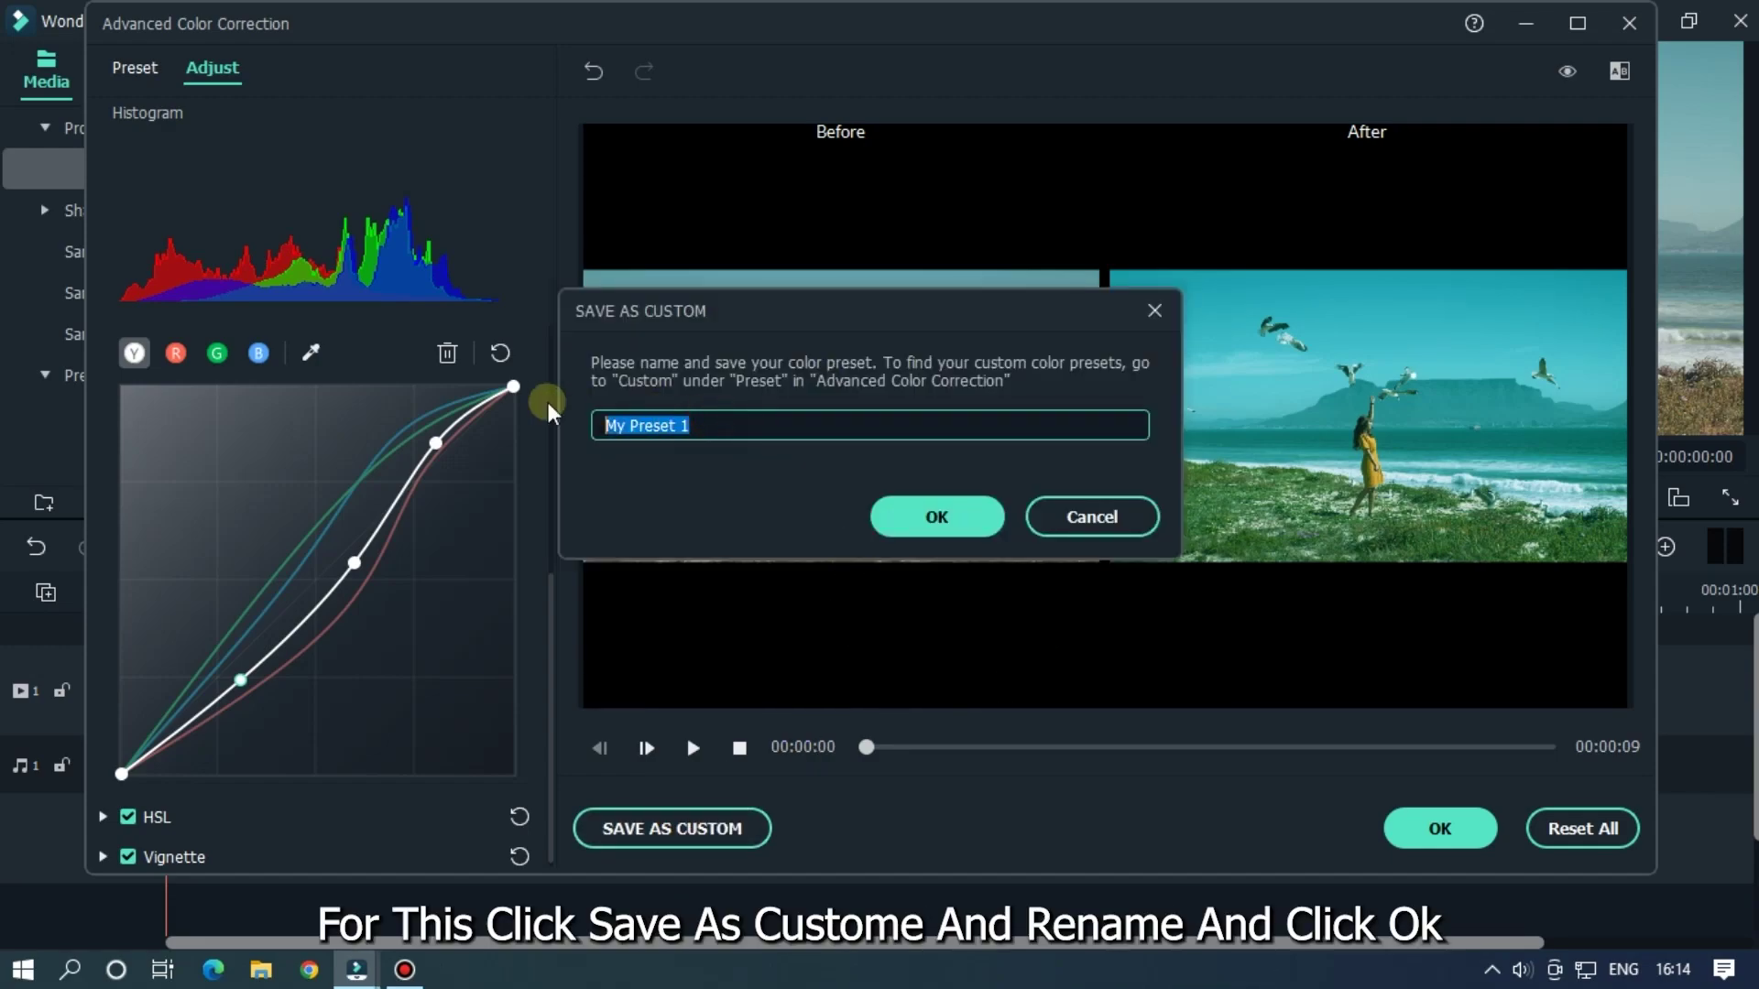
text(Green)
click(938, 518)
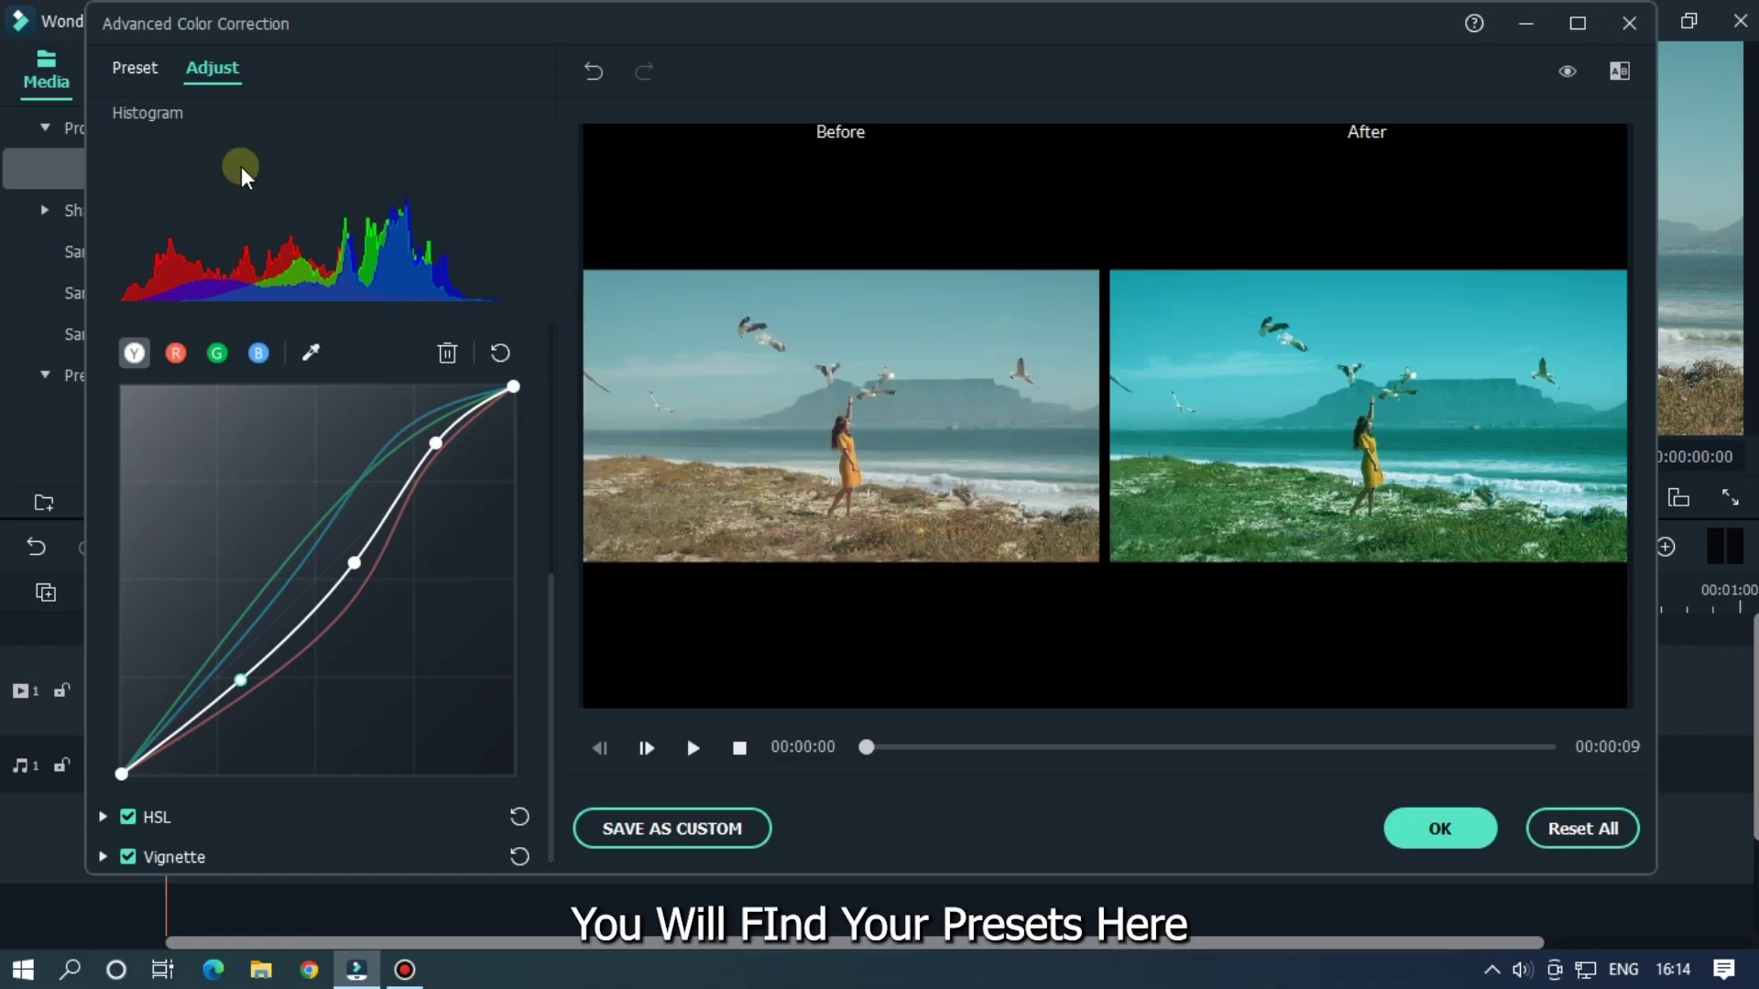
Step: Select the Green preset under Custom presets and apply the grade
click(132, 69)
click(146, 129)
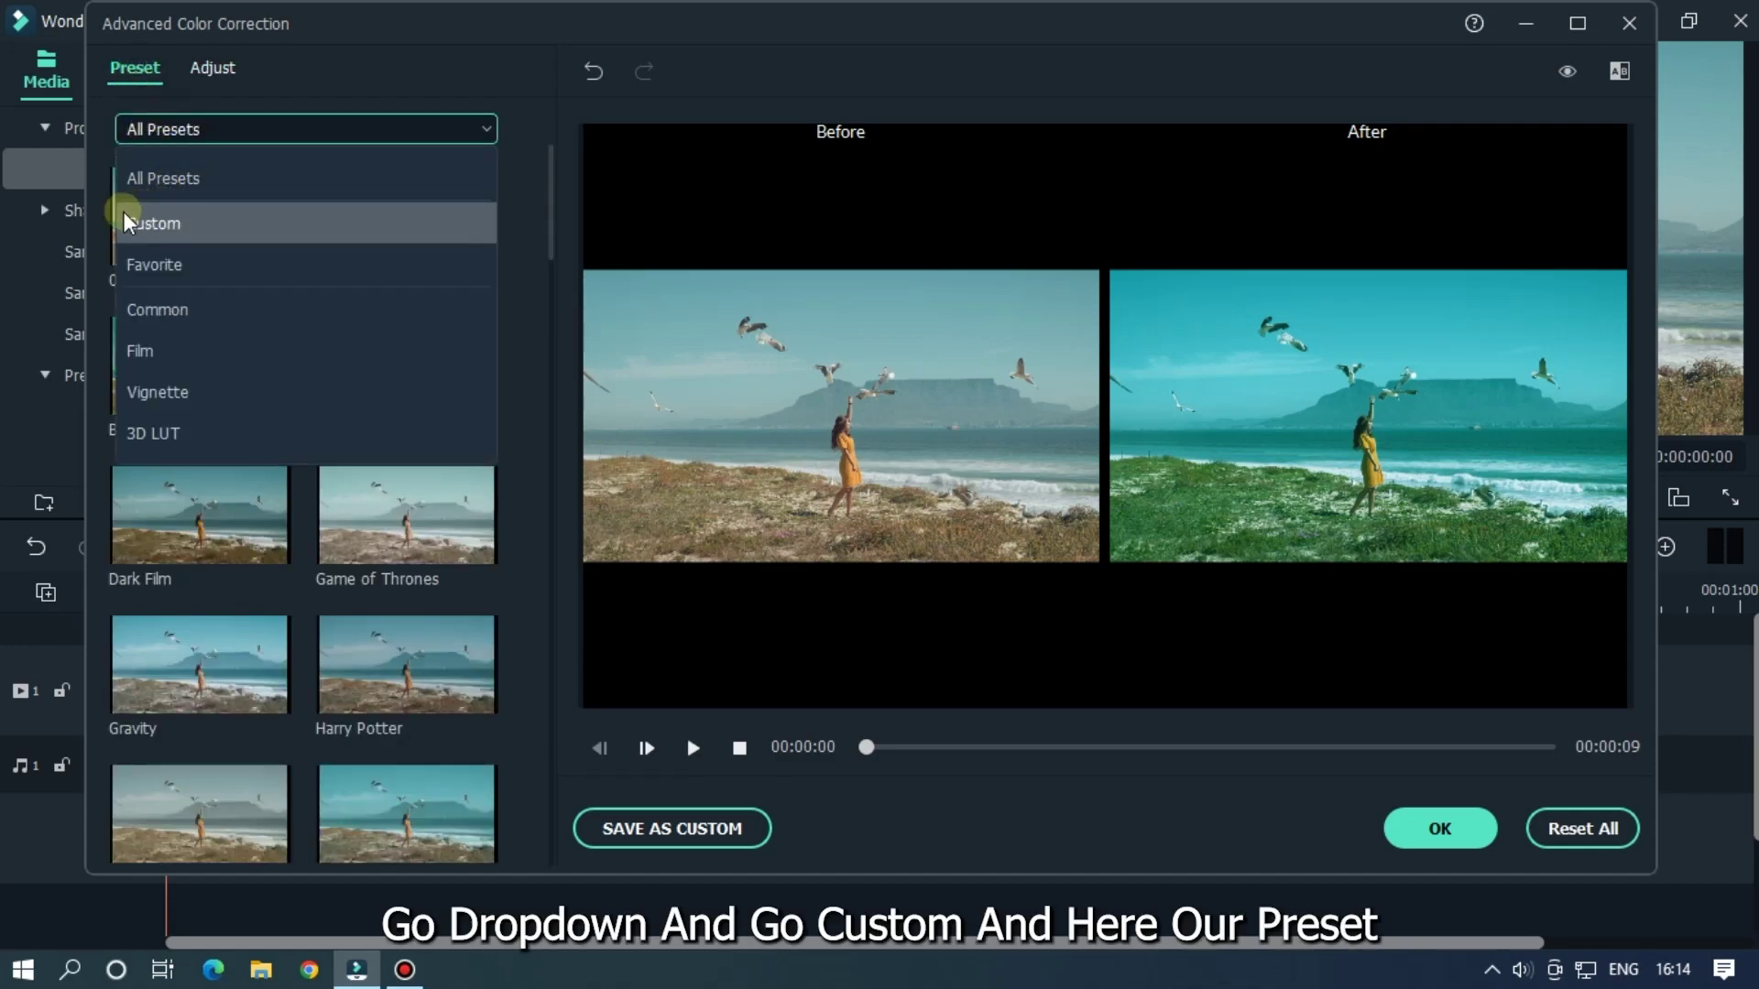
click(185, 224)
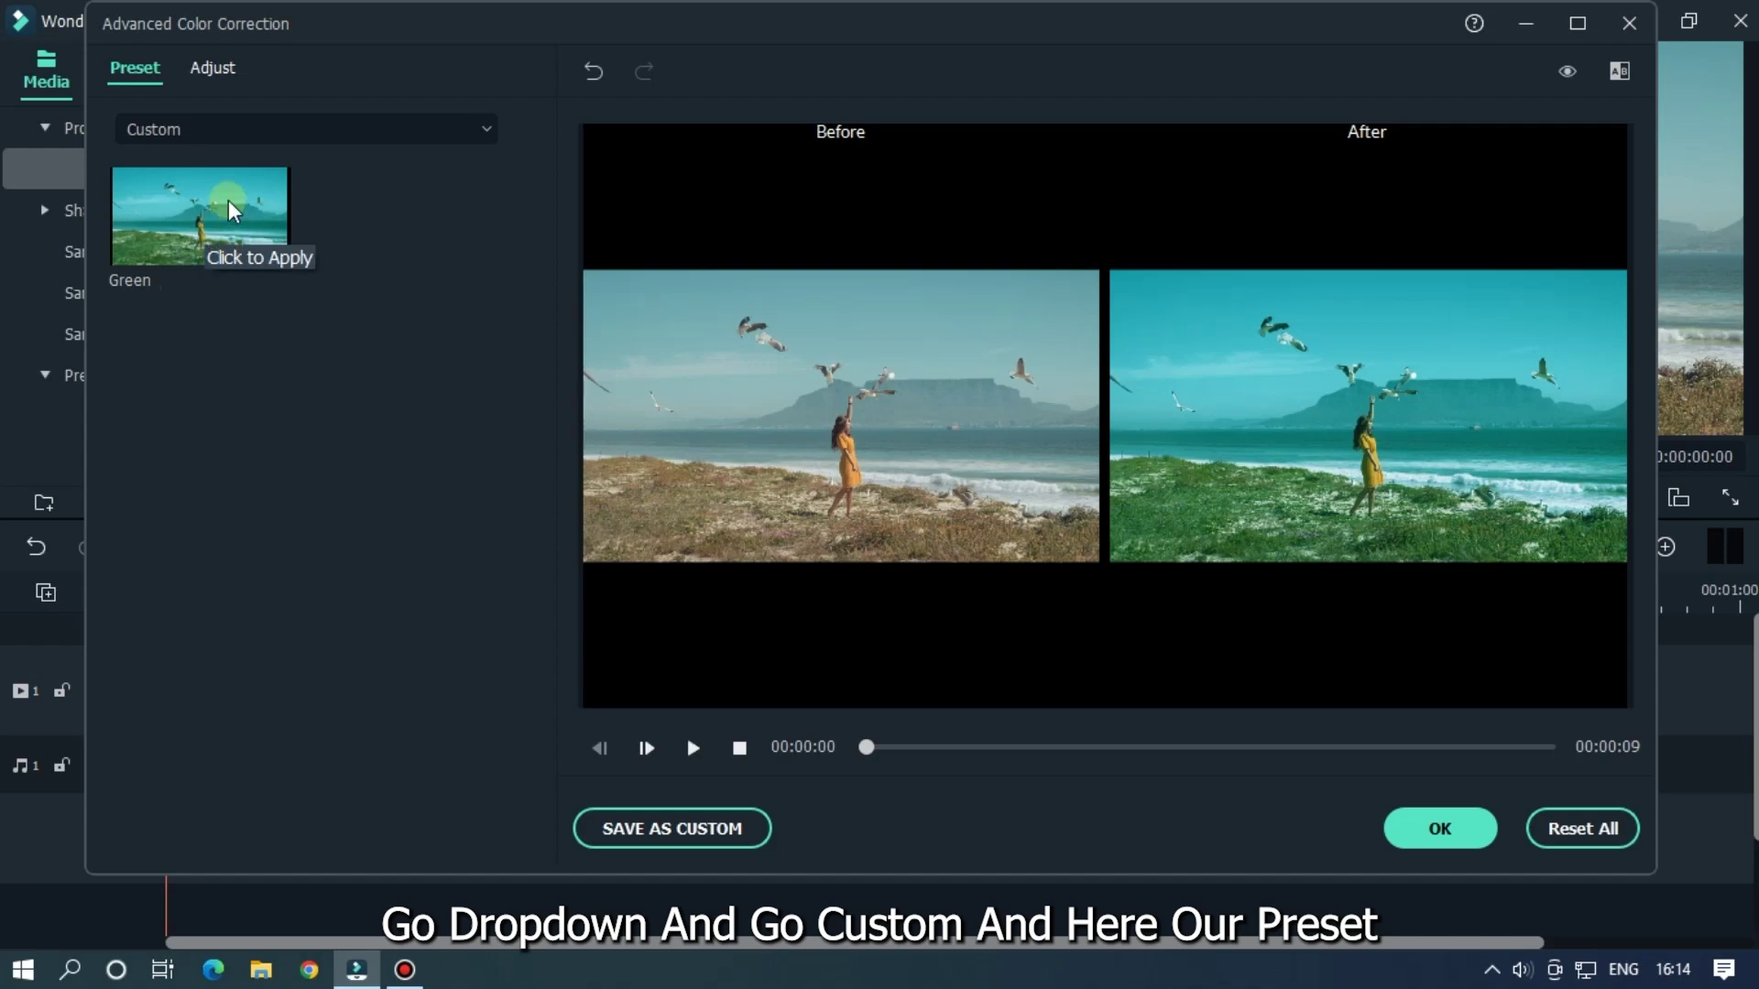
click(228, 200)
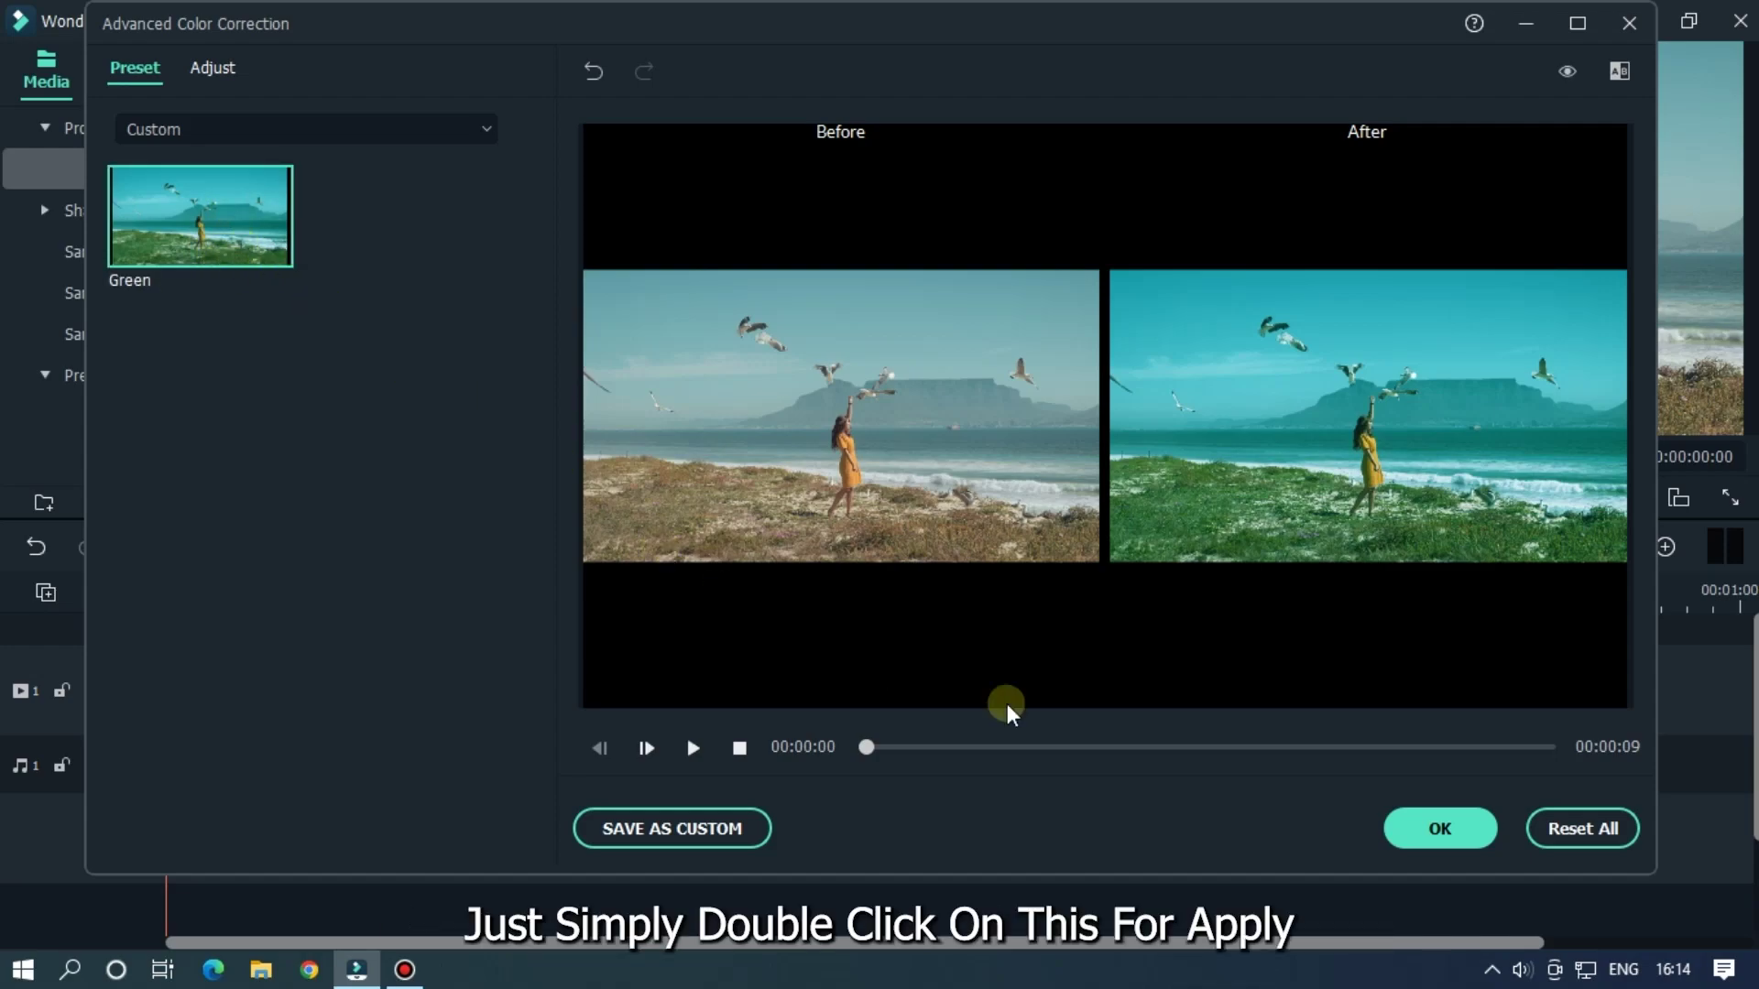
click(1420, 837)
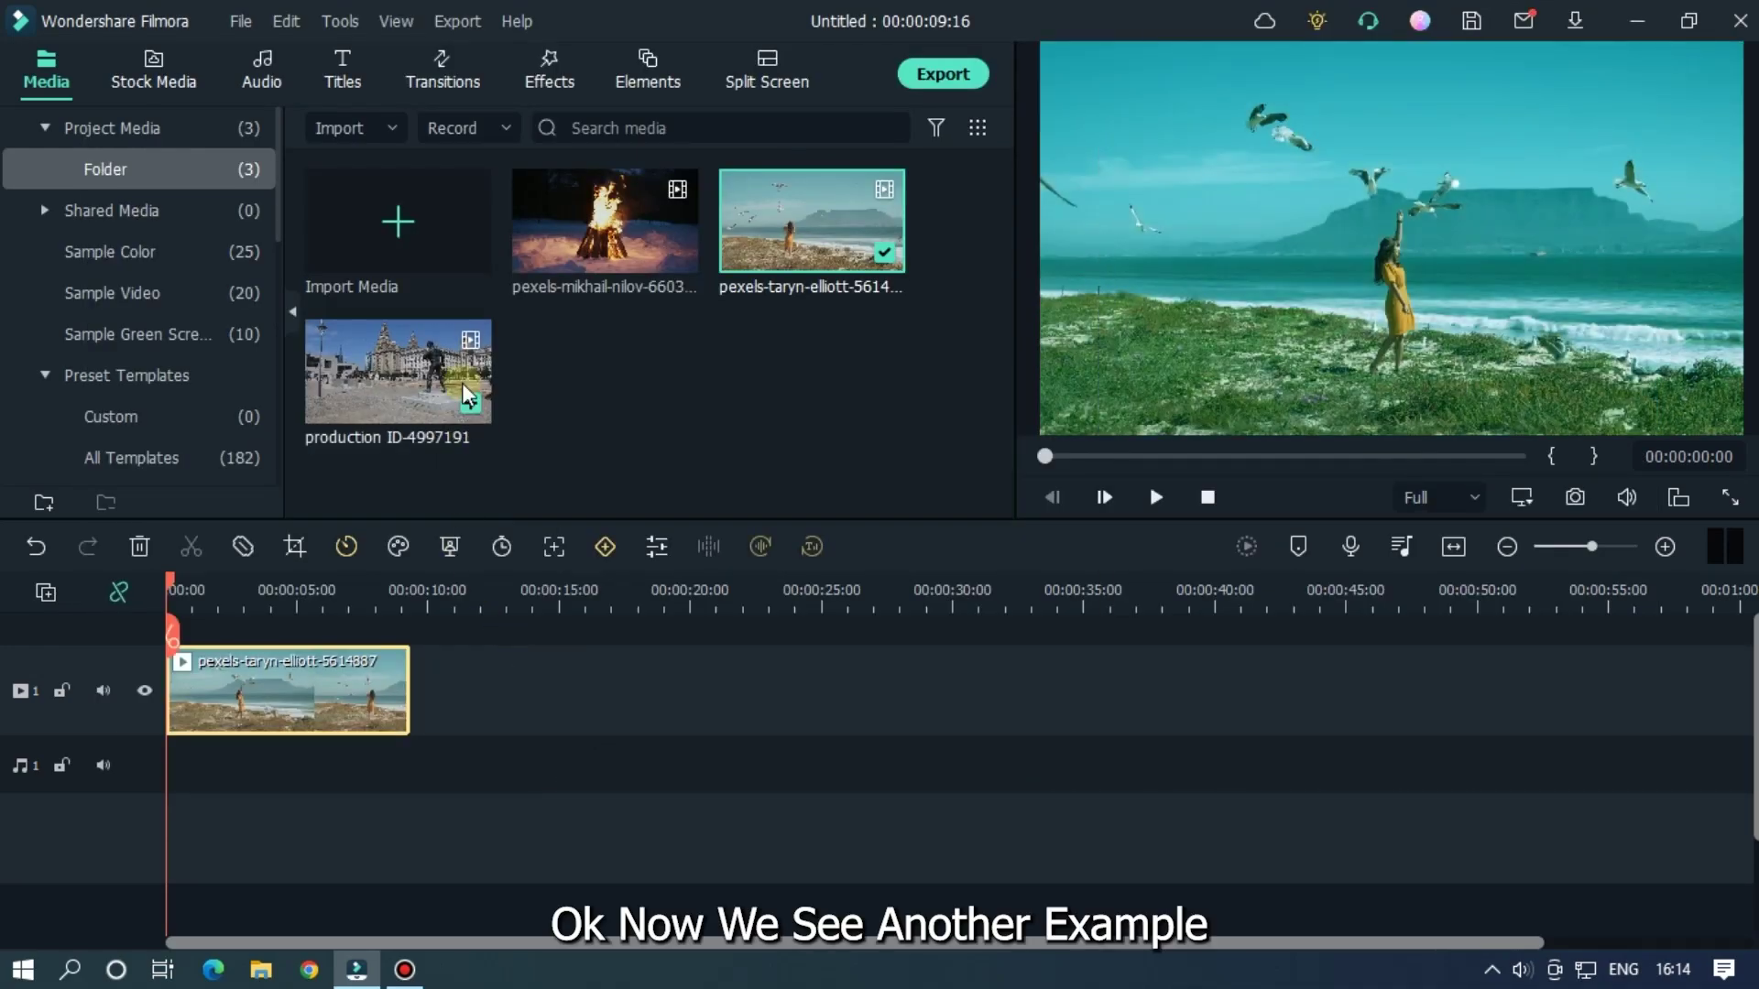
Step: Add the city-square clip after the beach clip and open its Color Correction
drag(374, 352, 505, 702)
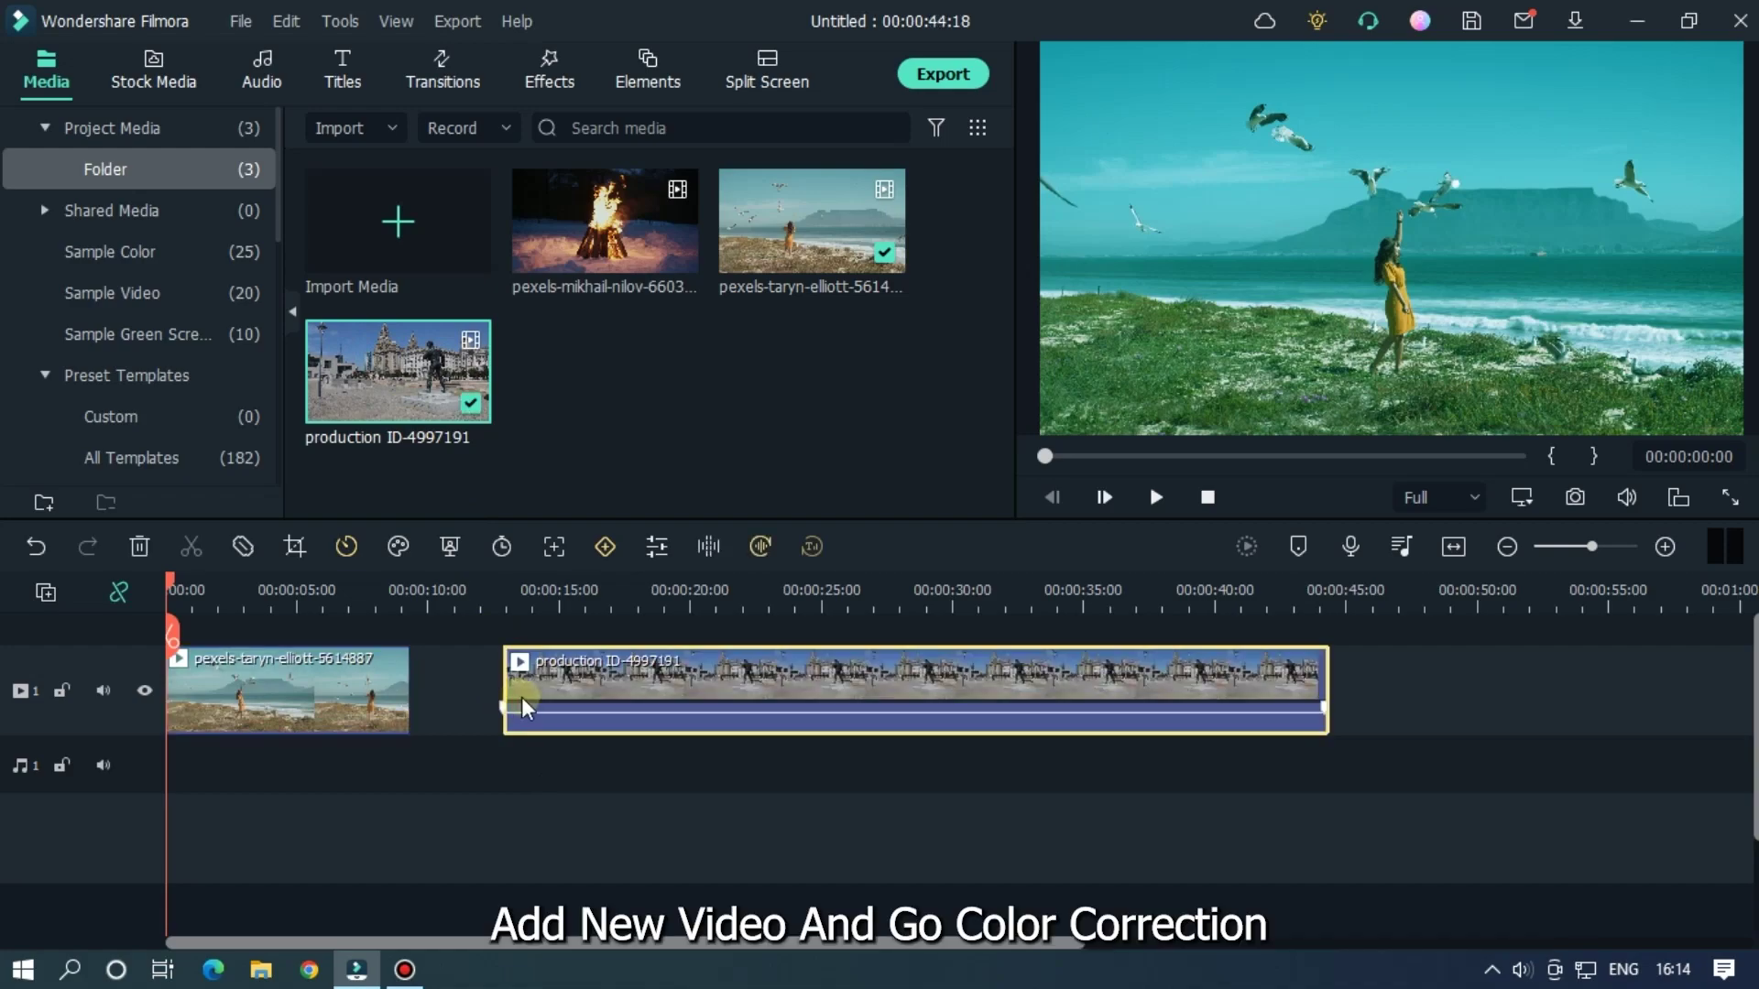
click(657, 585)
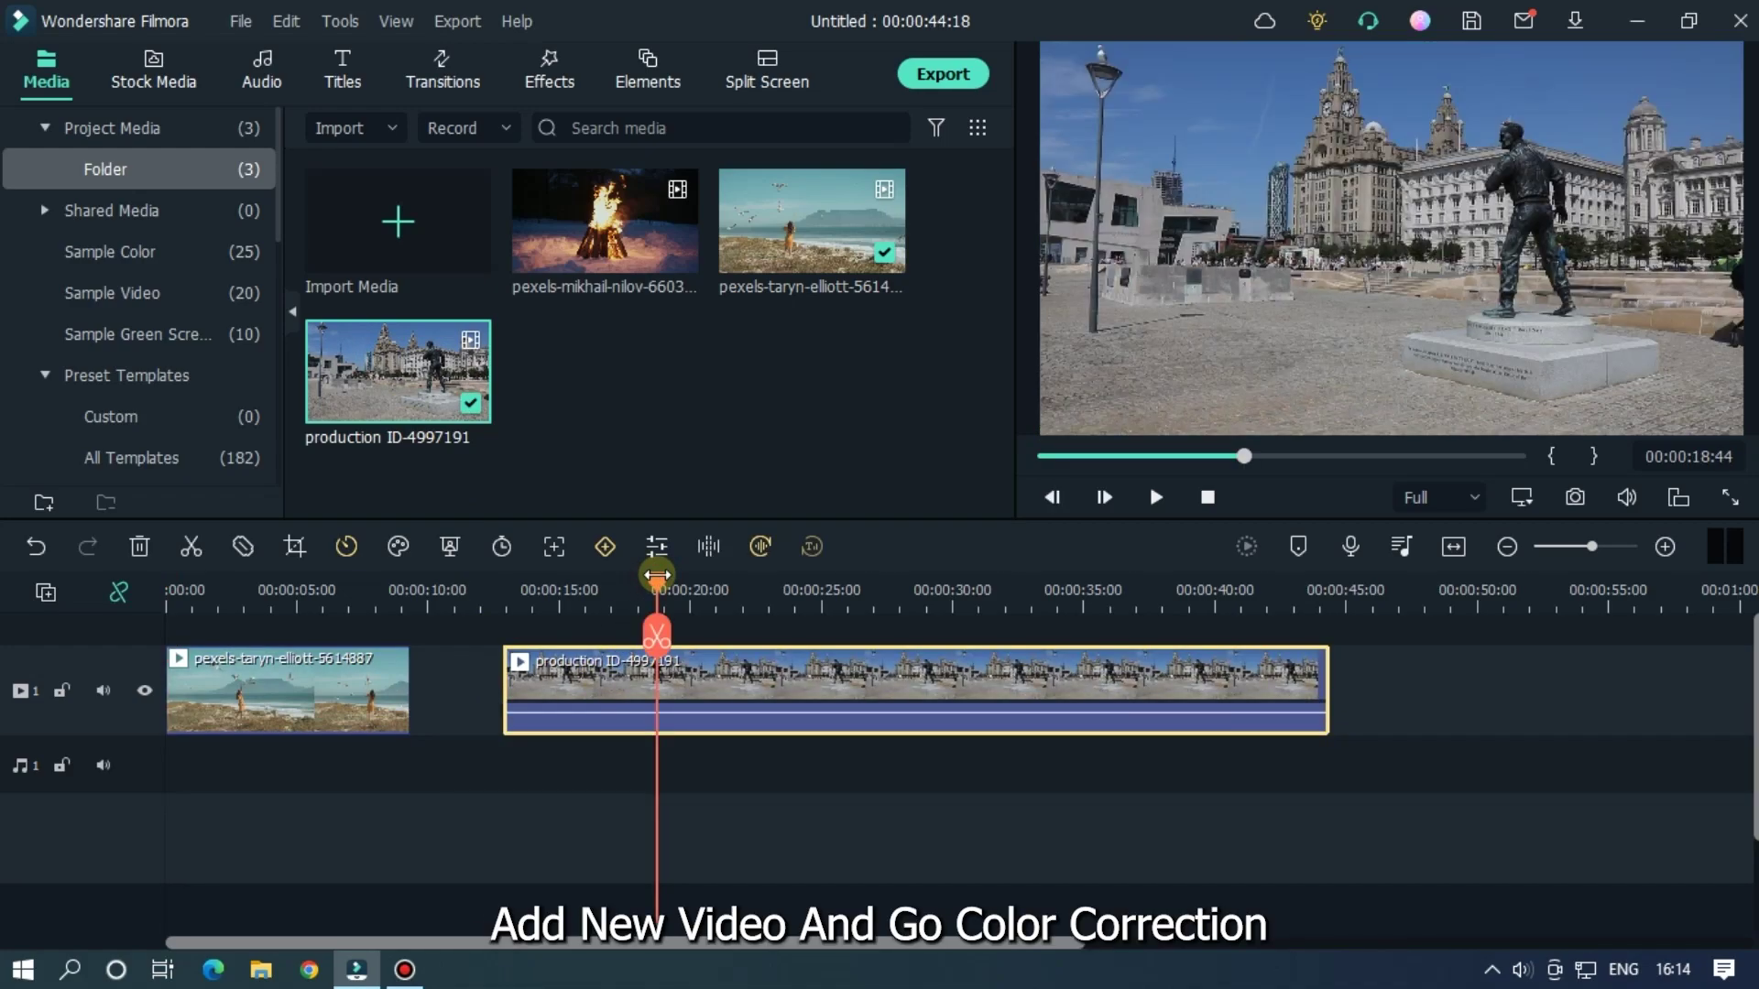
click(397, 546)
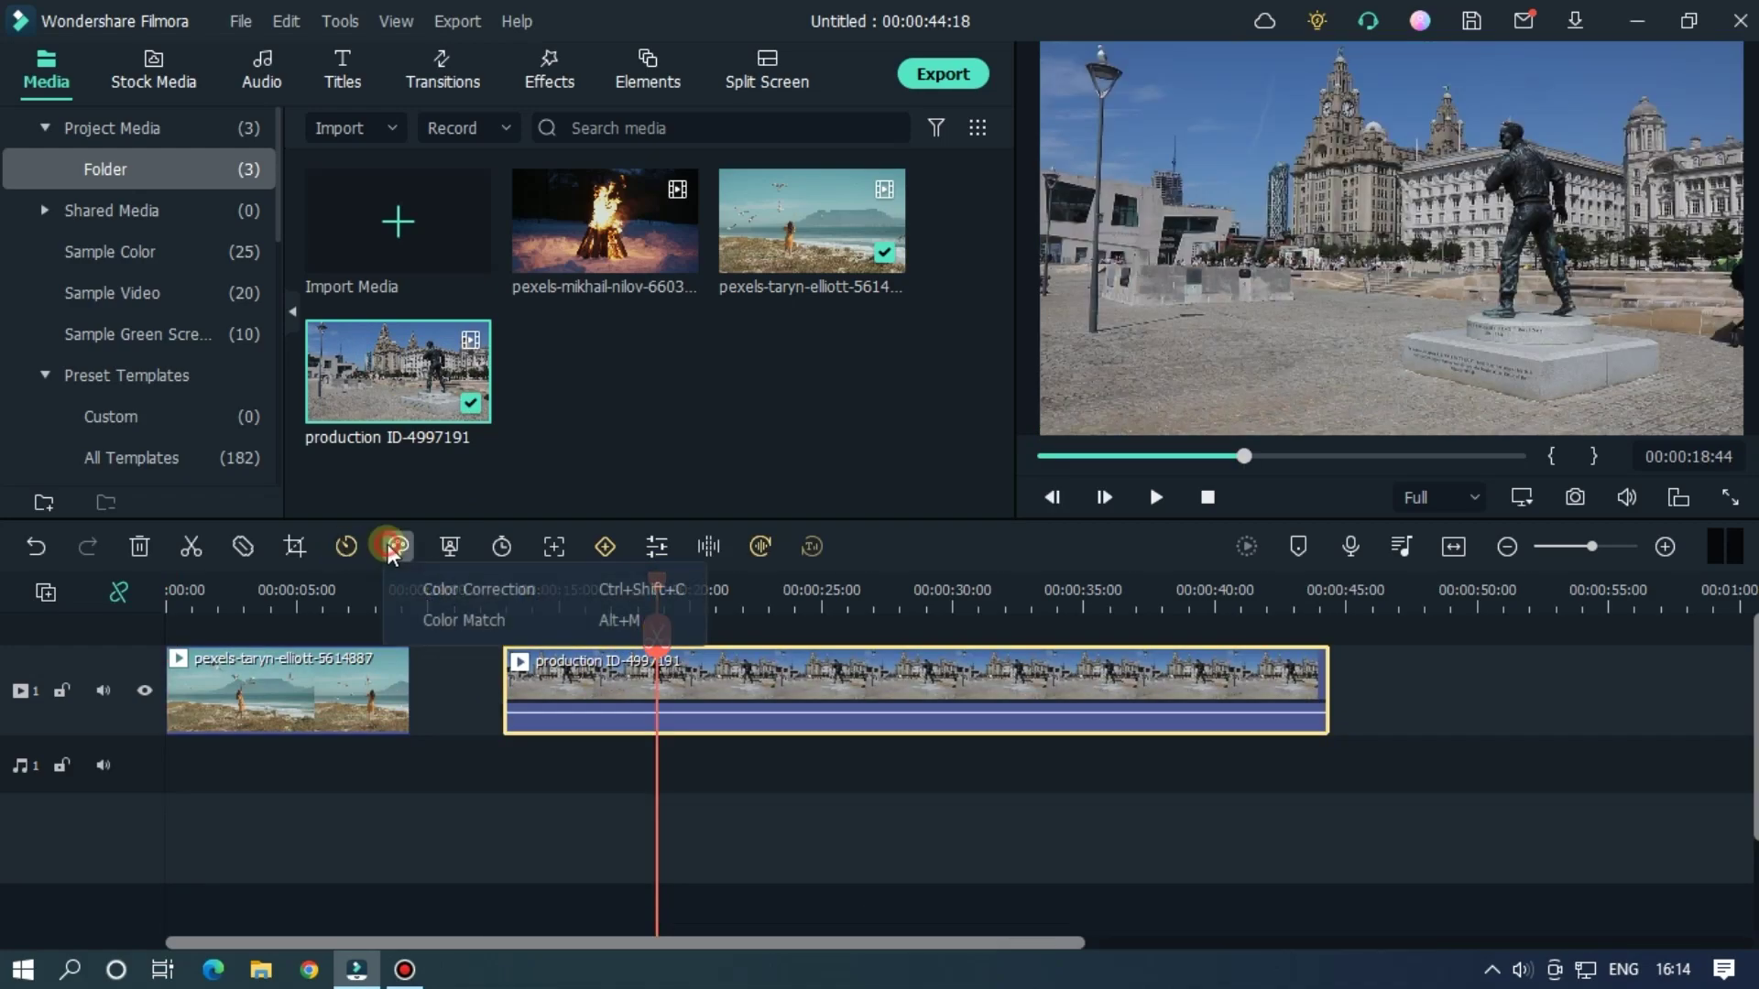
click(458, 583)
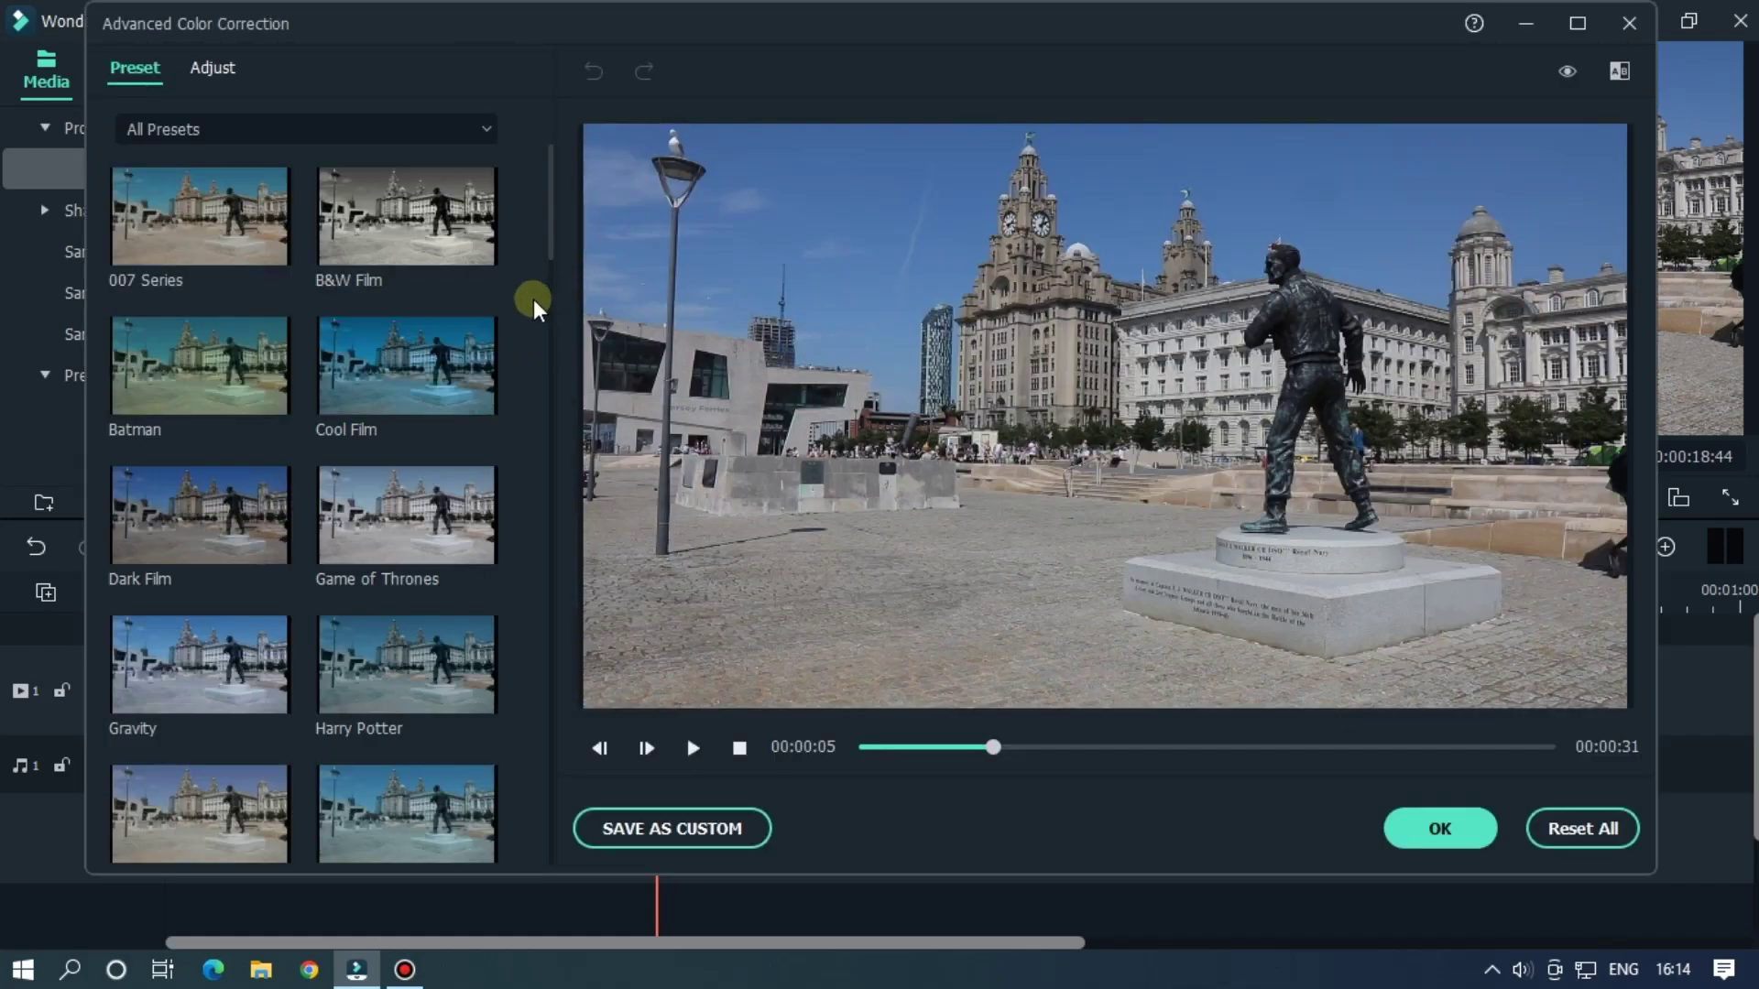
Step: Bend the city clip's red curve into an S, raising upper reds and lowering lower reds
click(226, 75)
scroll(441, 444, down, 3)
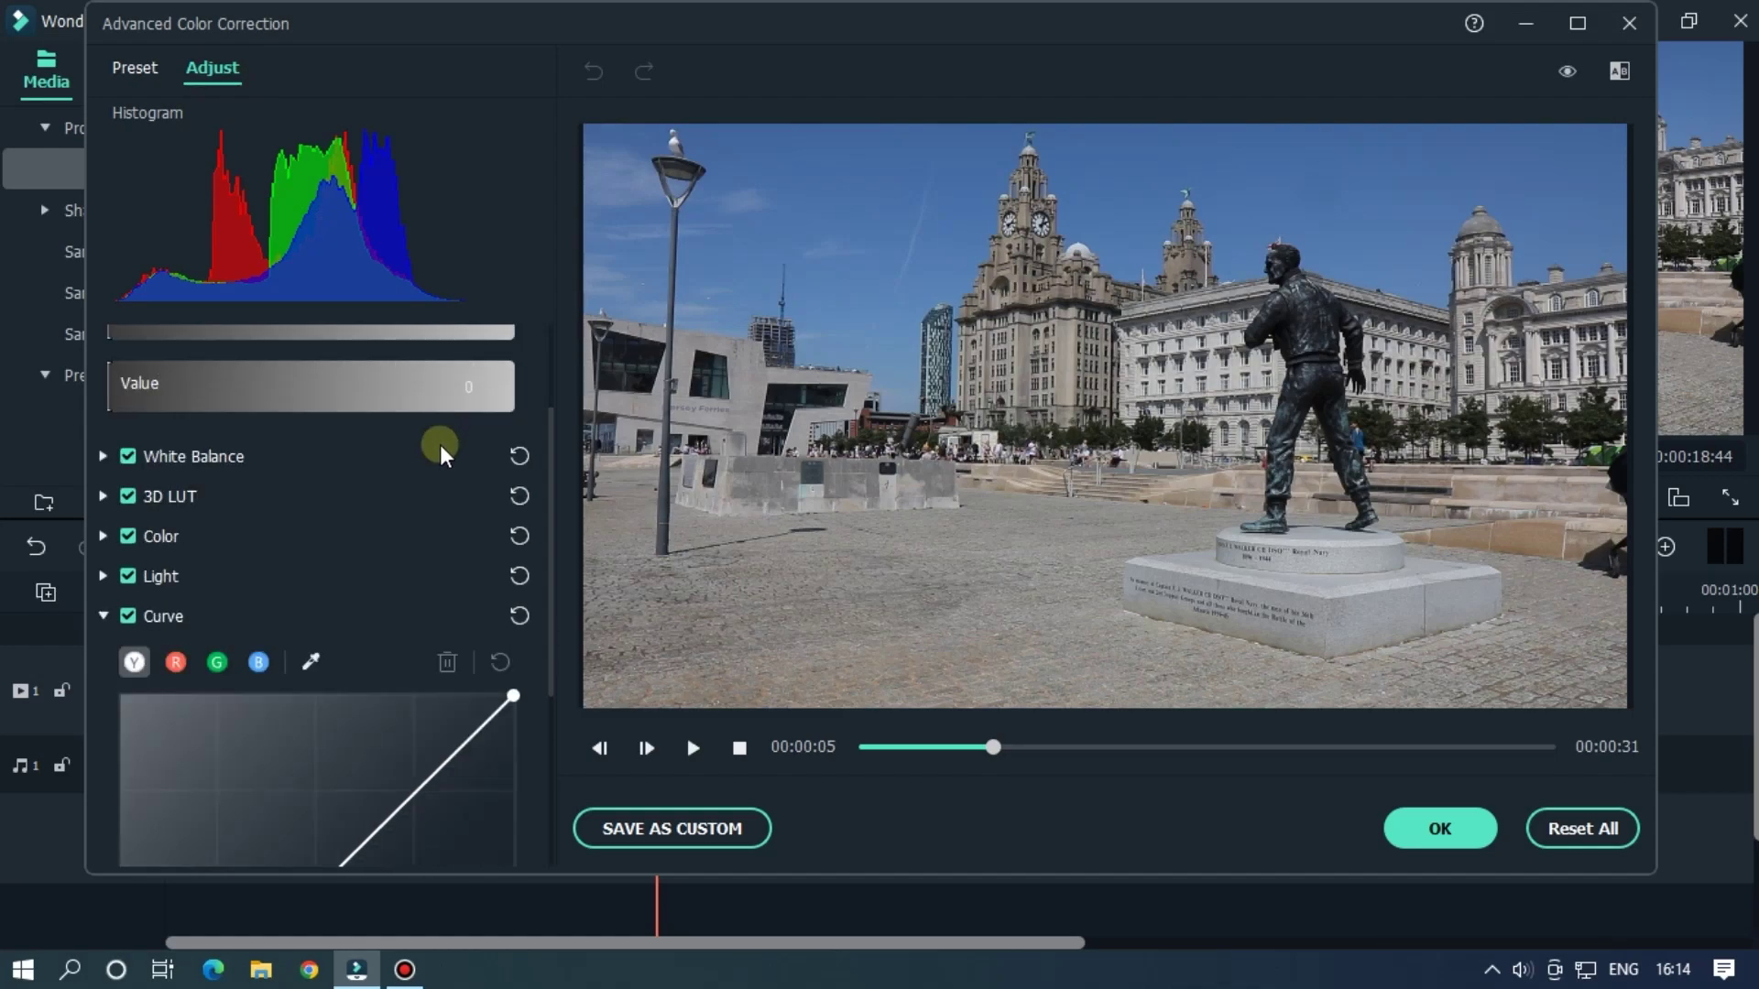
scroll(419, 371, down, 2)
scroll(416, 371, down, 2)
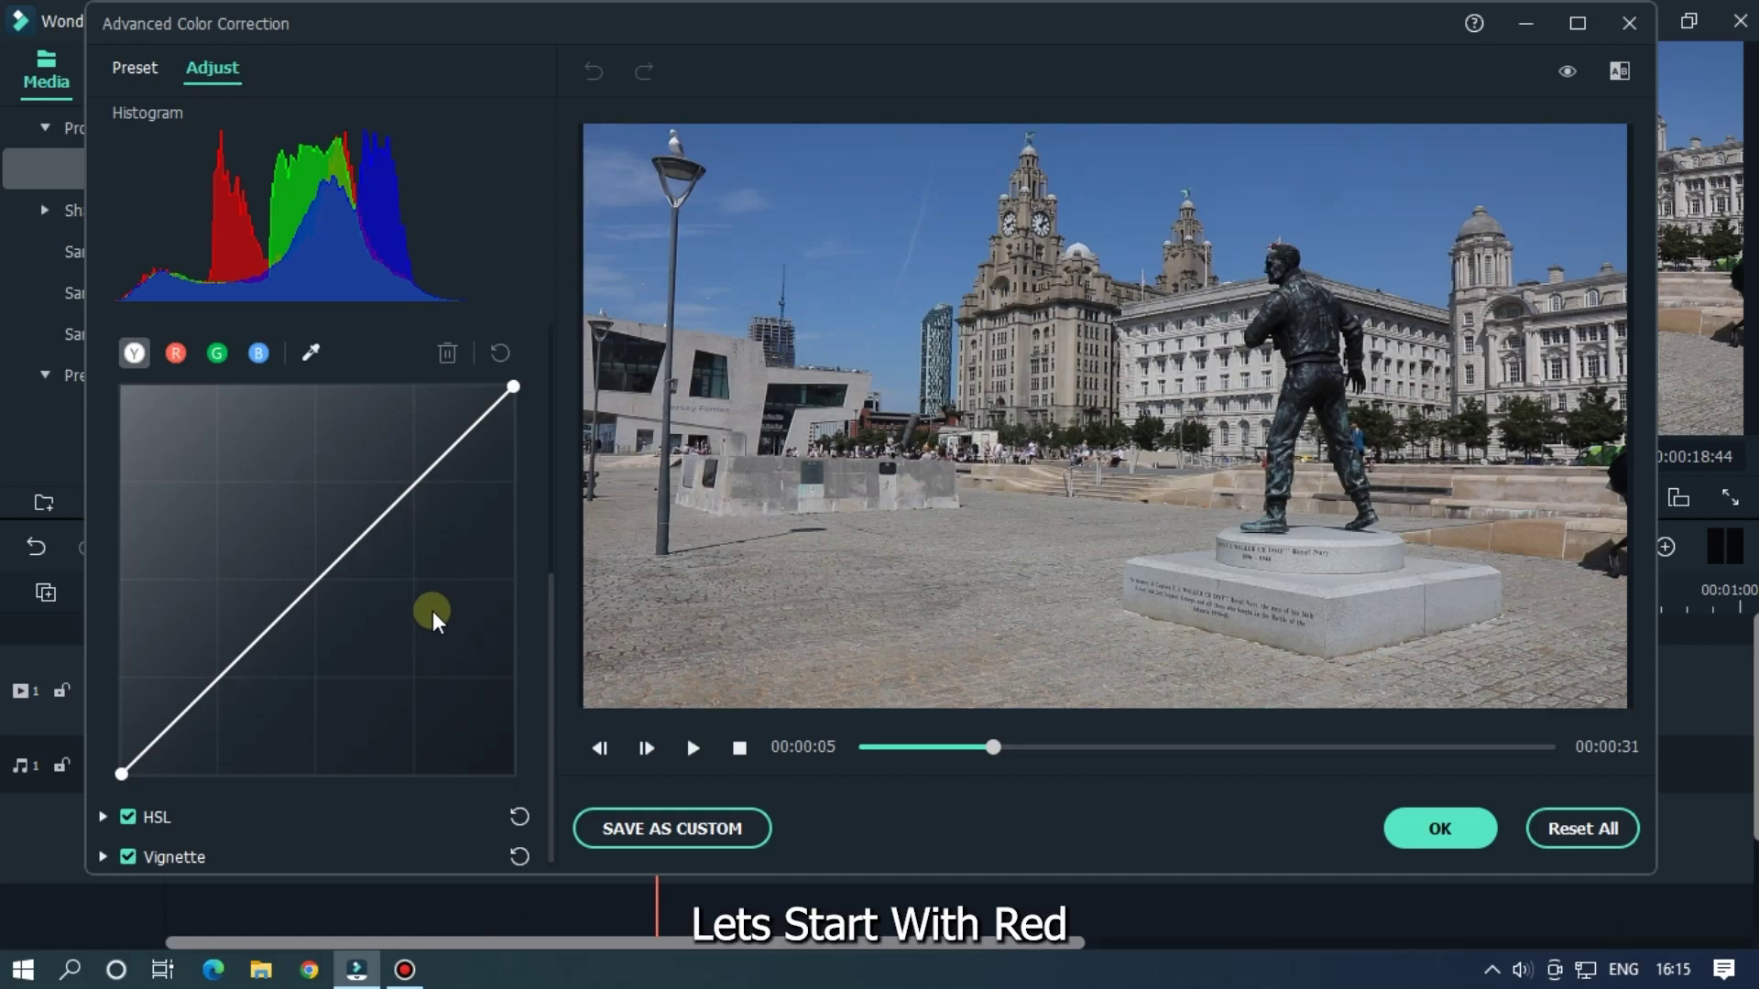
click(172, 364)
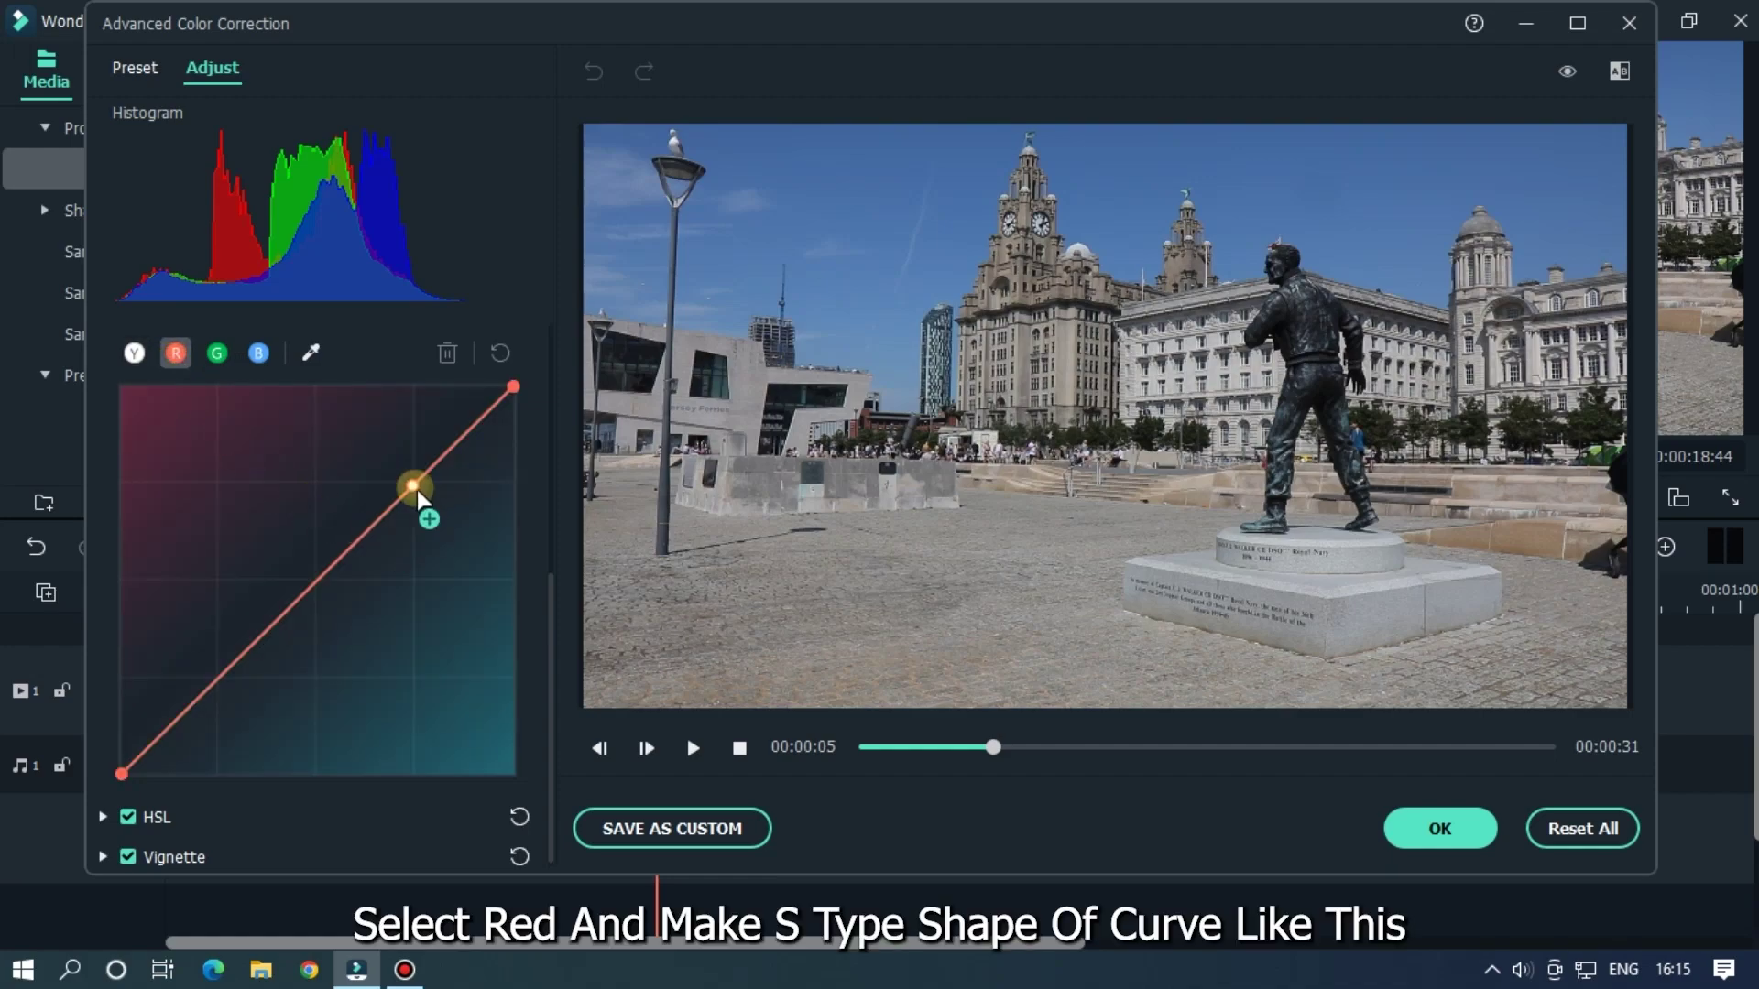
drag(416, 491, 375, 453)
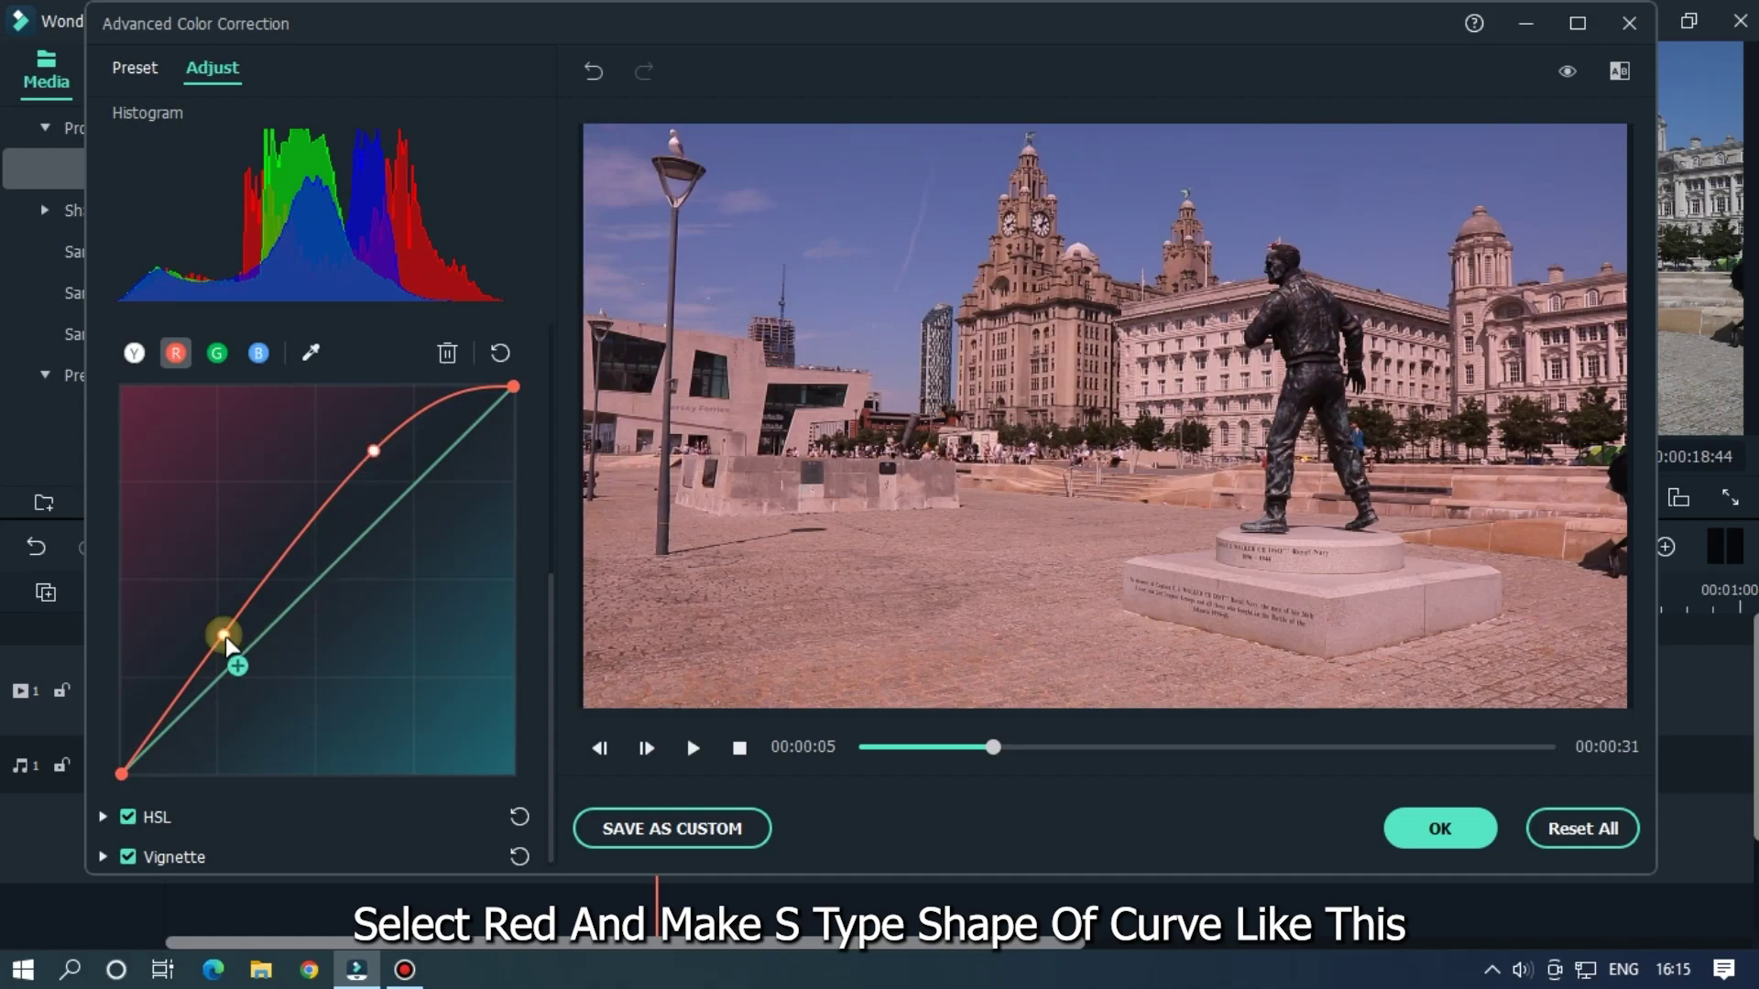
mouse_move(226, 637)
mouse_down()
mouse_move(273, 699)
mouse_move(251, 725)
mouse_up()
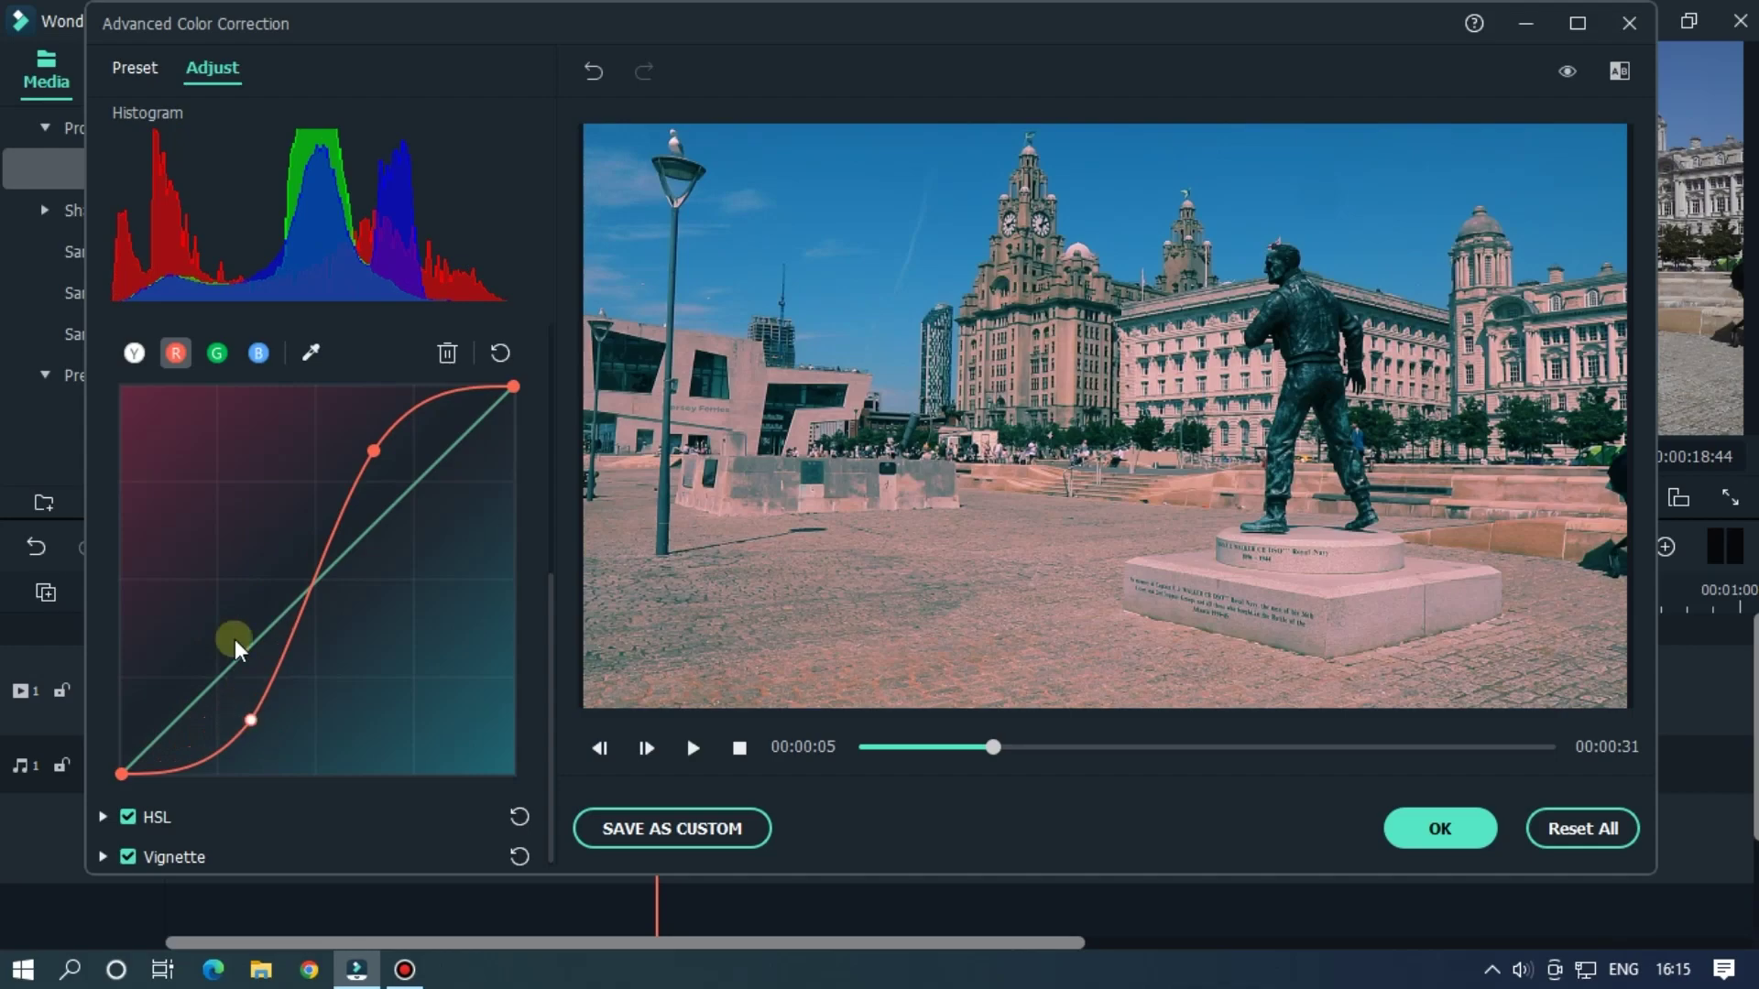
Step: Raise the green curve's upper half while pinning a midtone point near the diagonal
click(213, 363)
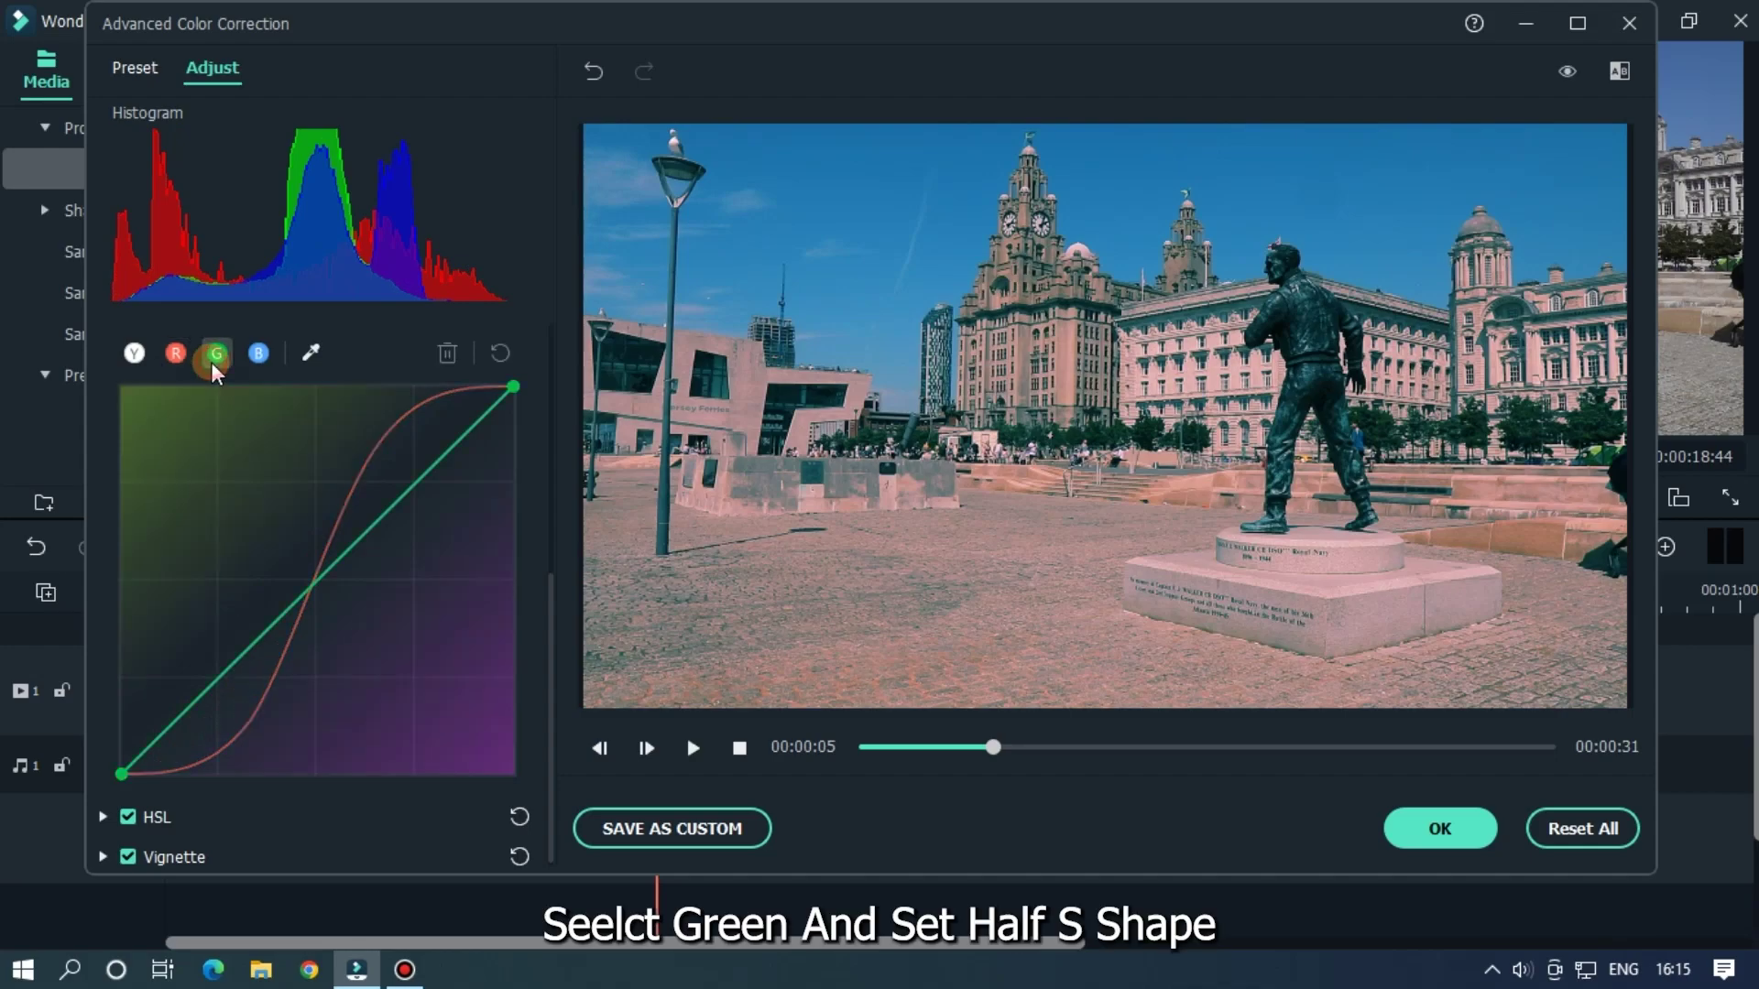
drag(425, 474, 421, 437)
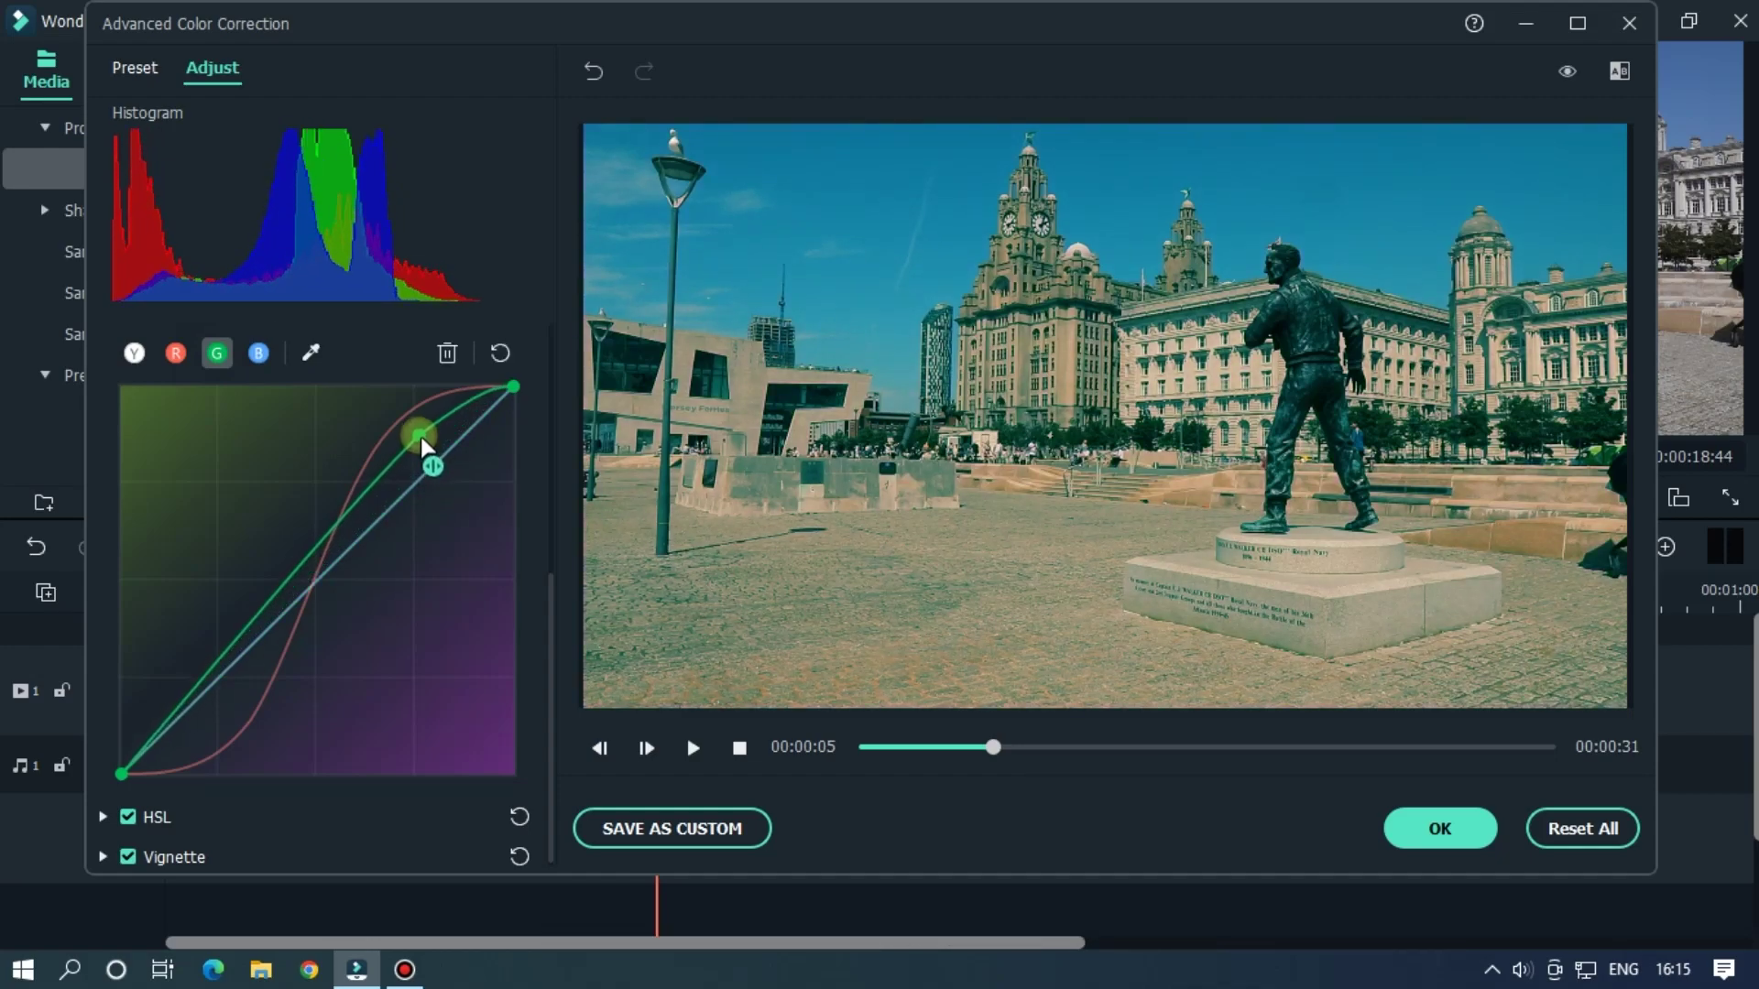
drag(302, 565, 314, 587)
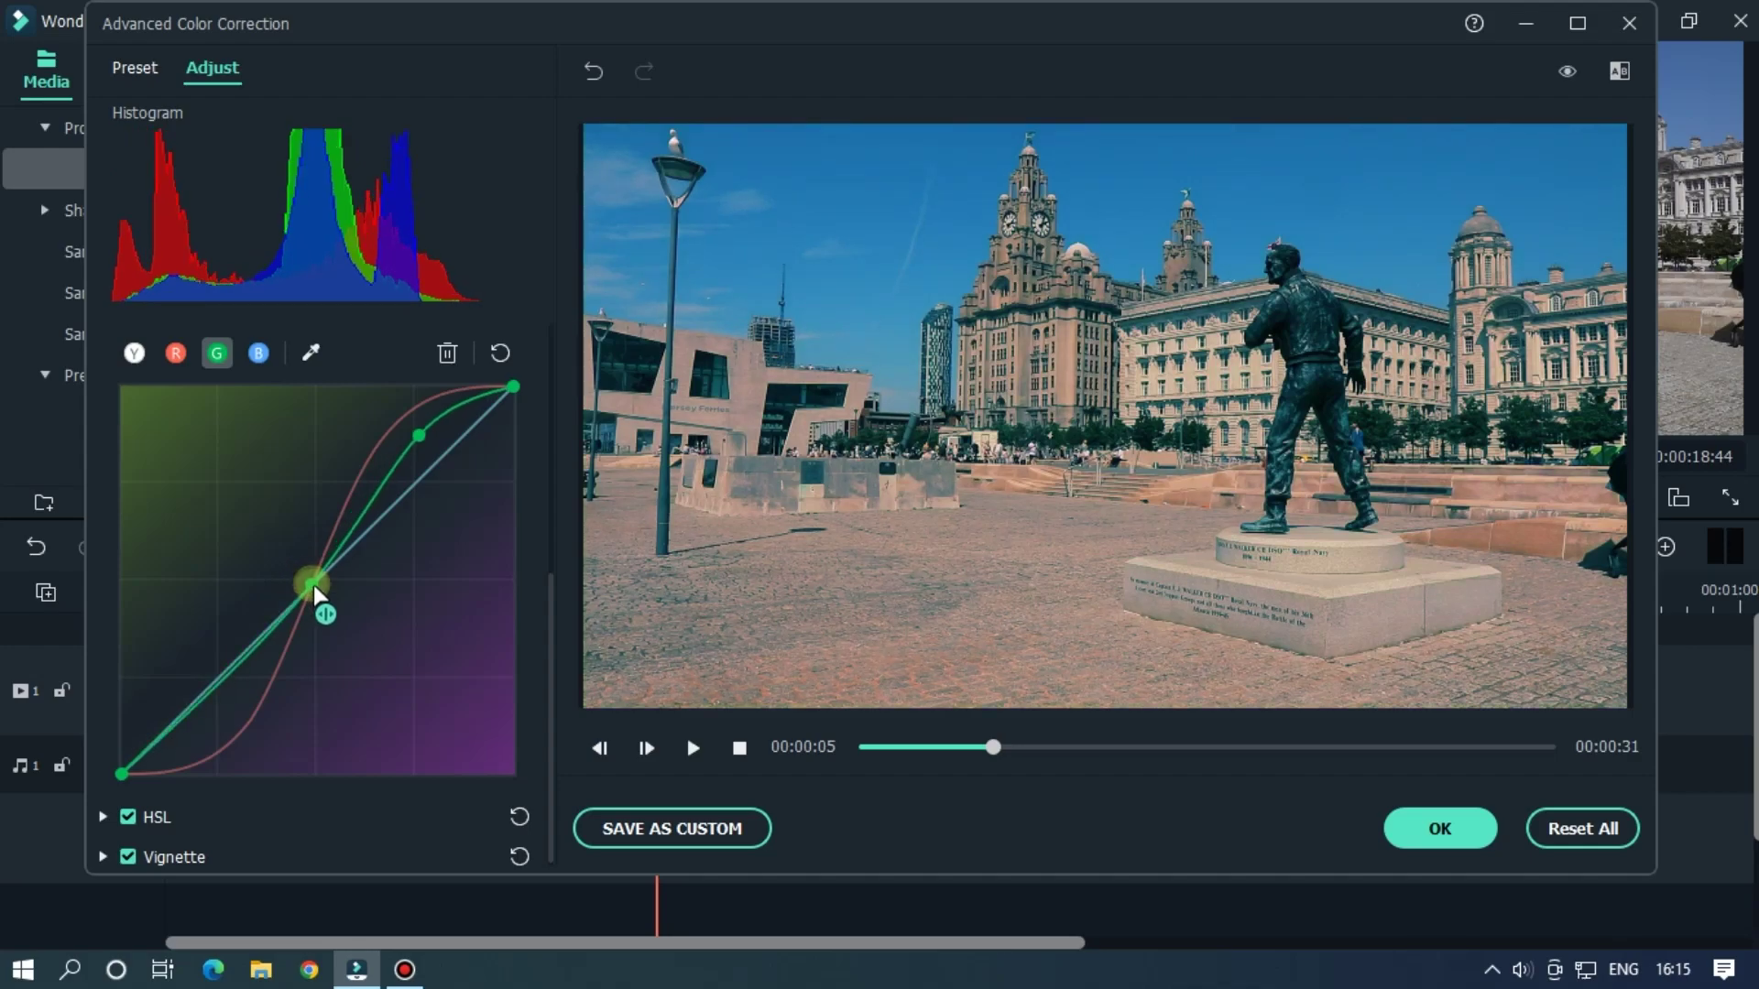
drag(314, 586, 313, 581)
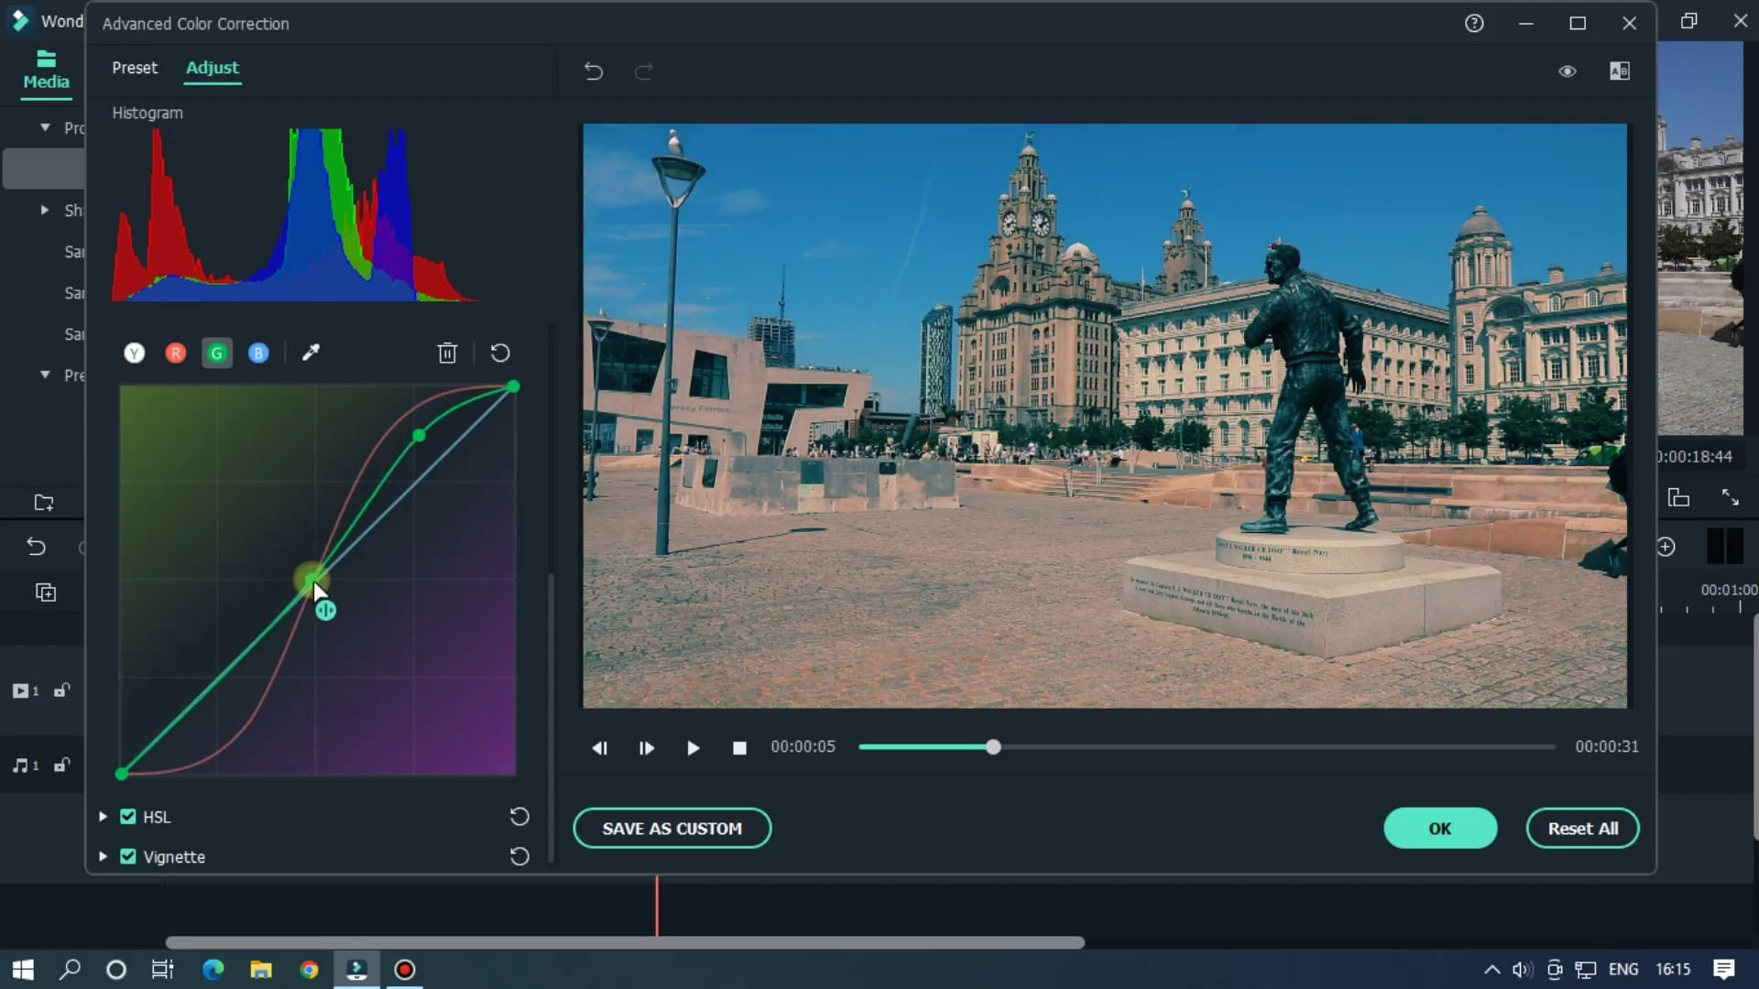
Step: Shape the blue curve into a reverse S, lifting blue shadows and lowering blue highlights
click(260, 350)
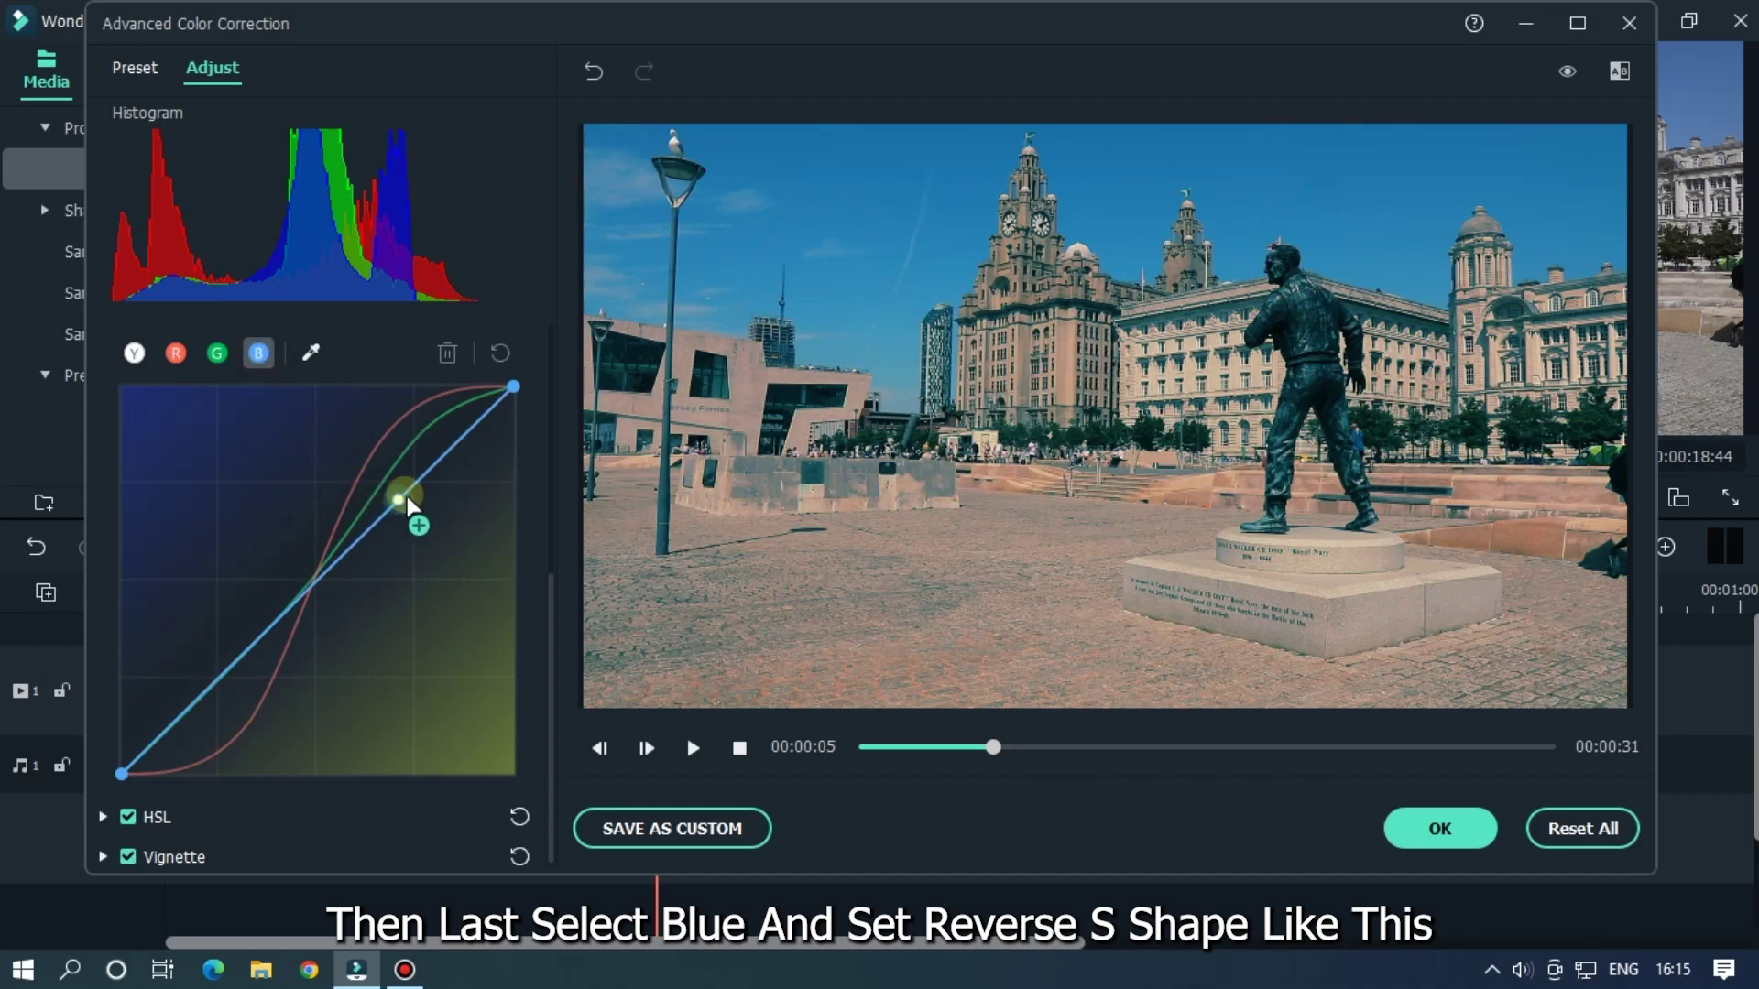
drag(407, 506, 454, 491)
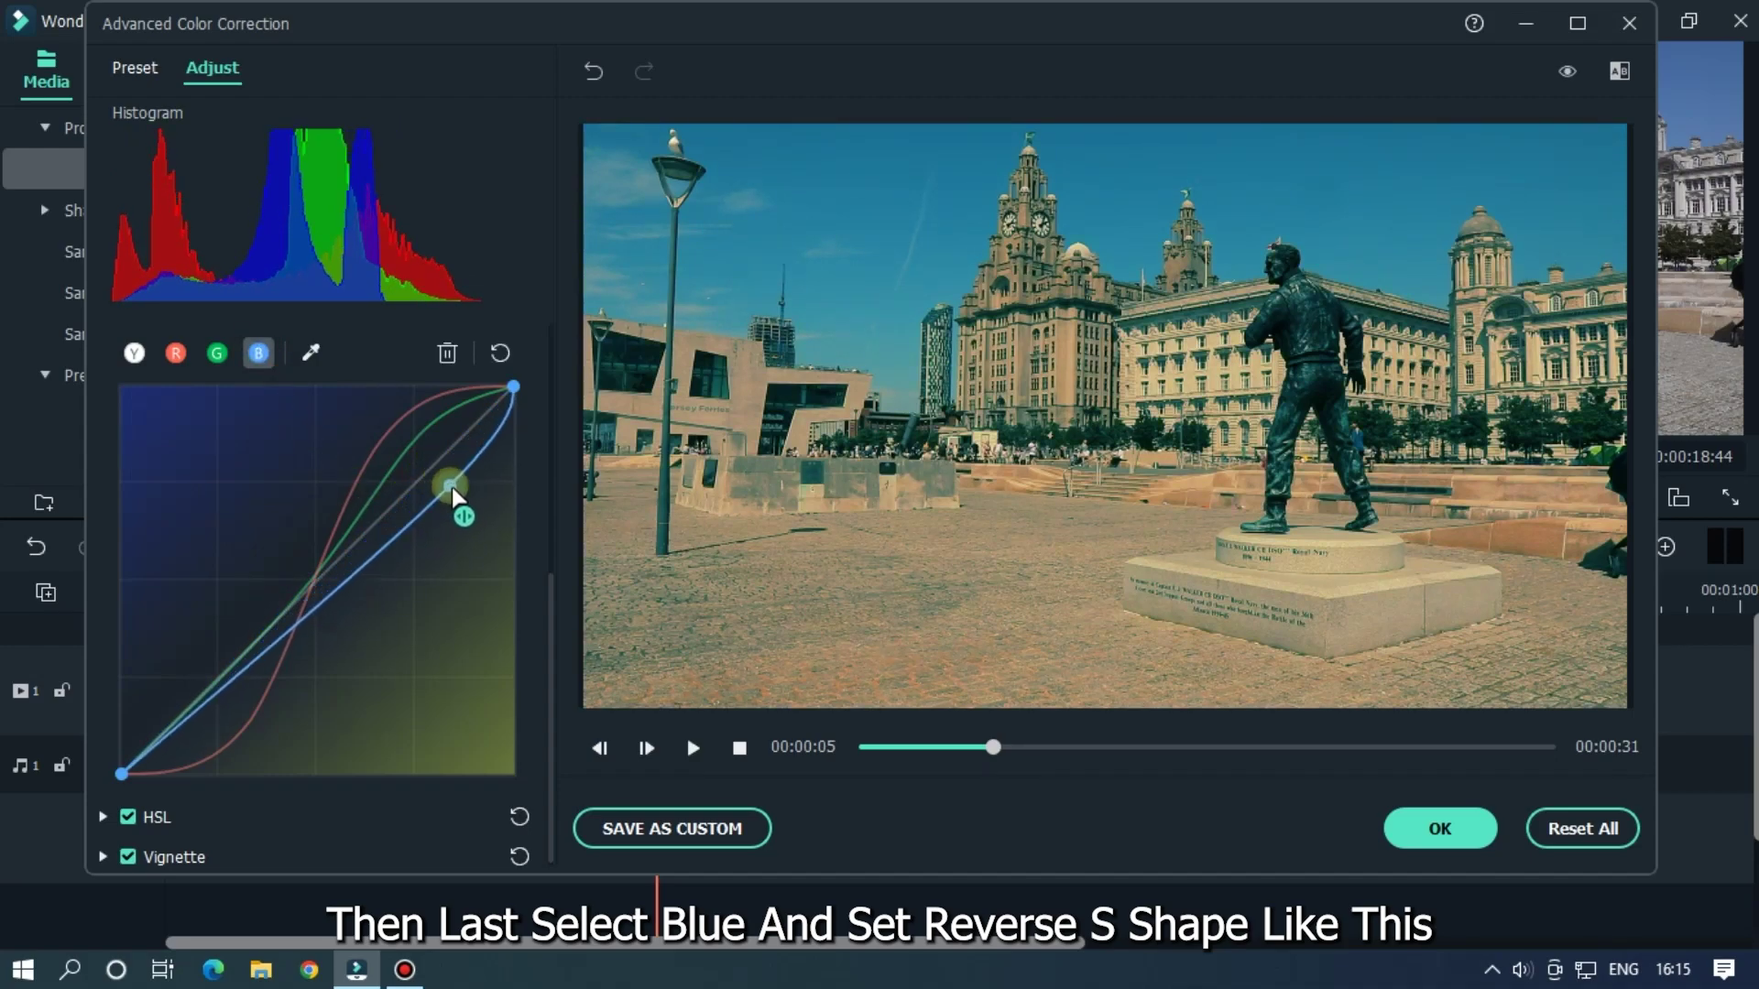
drag(232, 677, 189, 650)
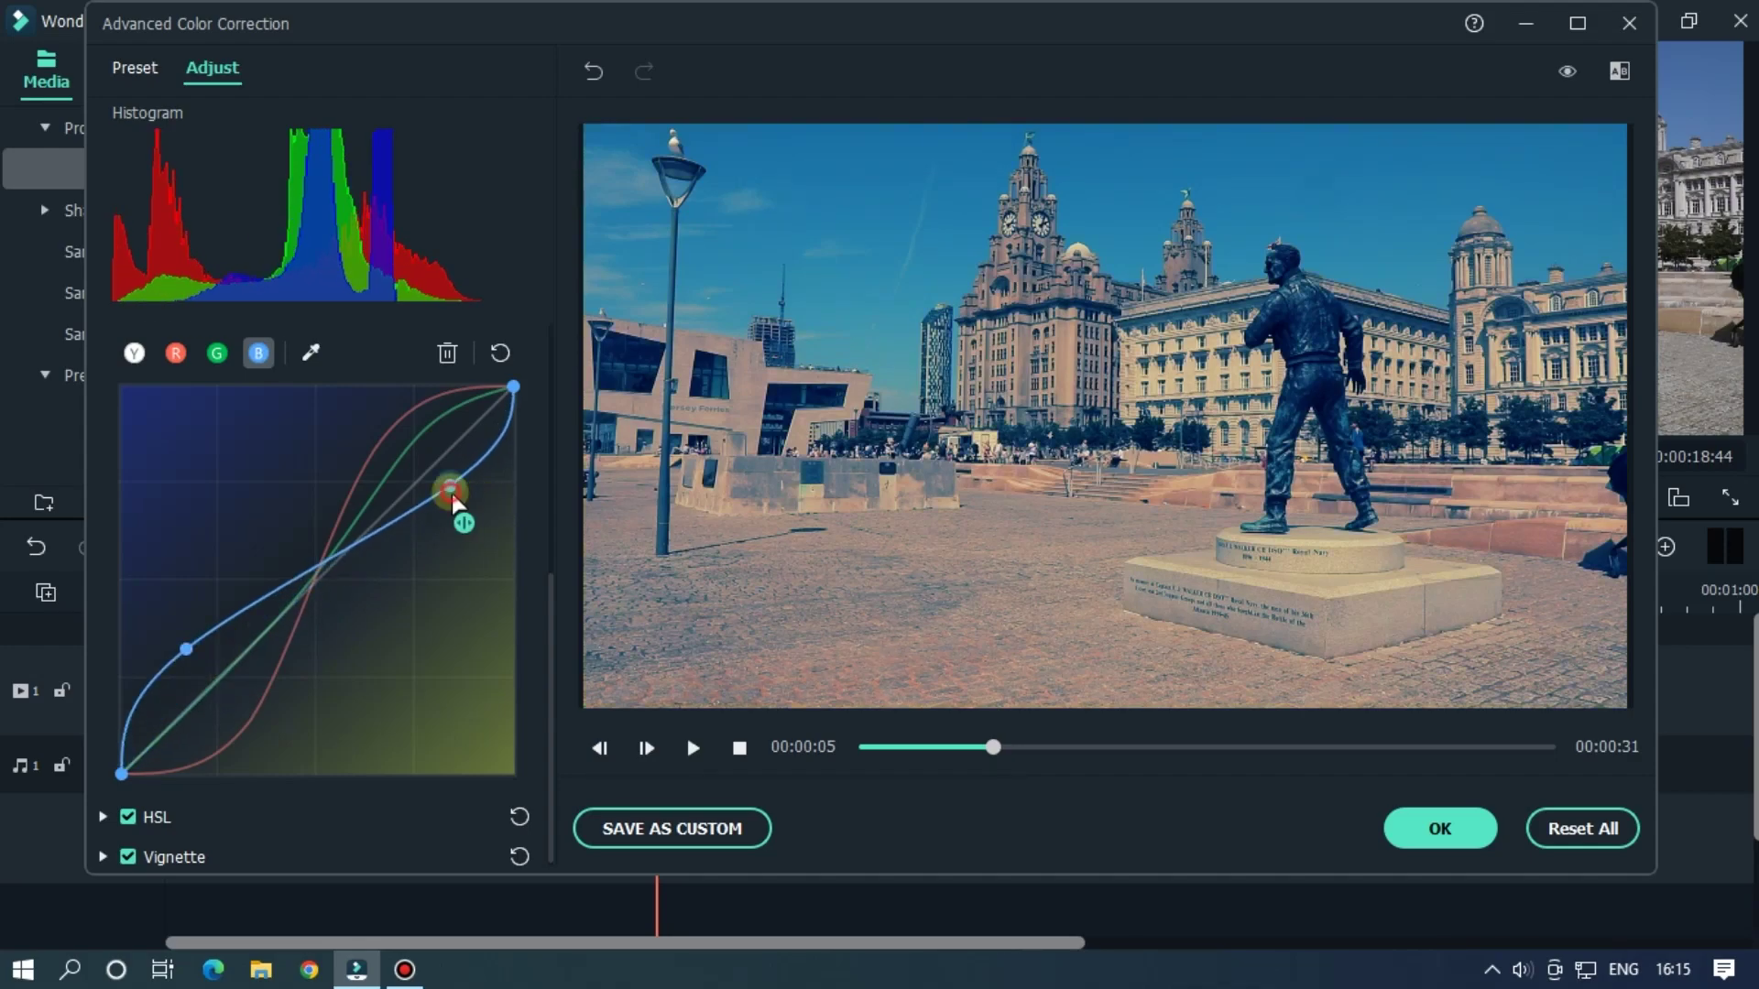
drag(451, 493, 451, 480)
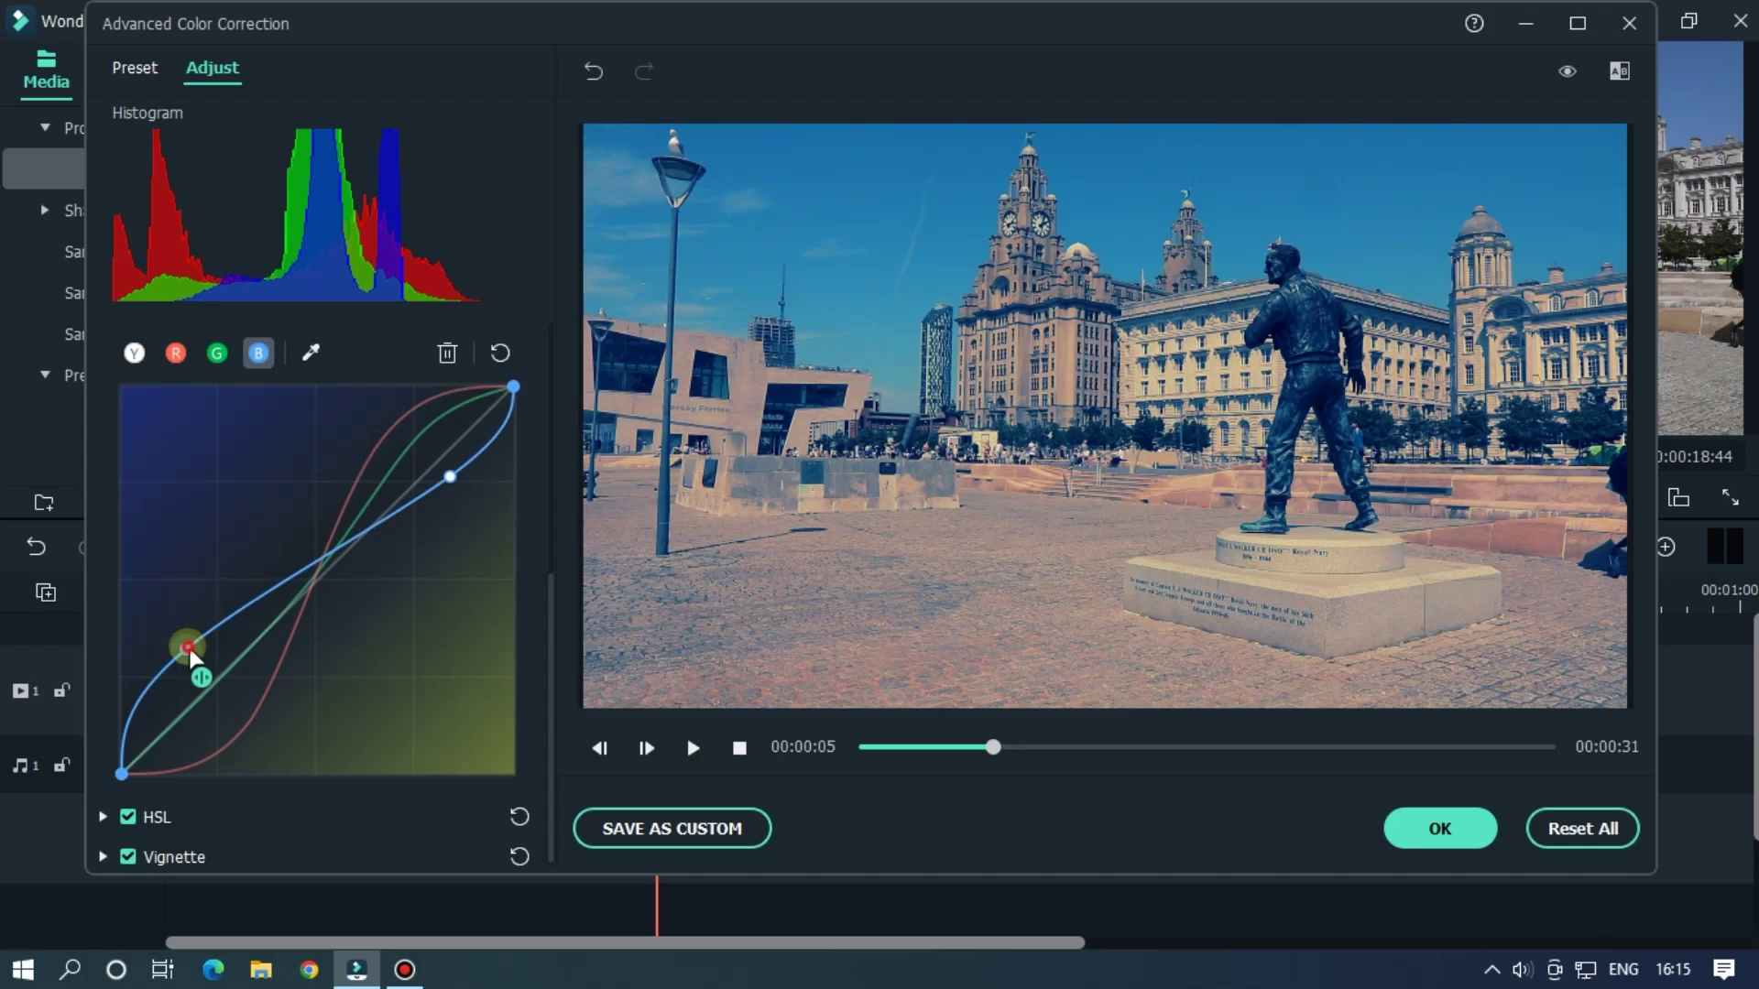
drag(187, 649, 197, 656)
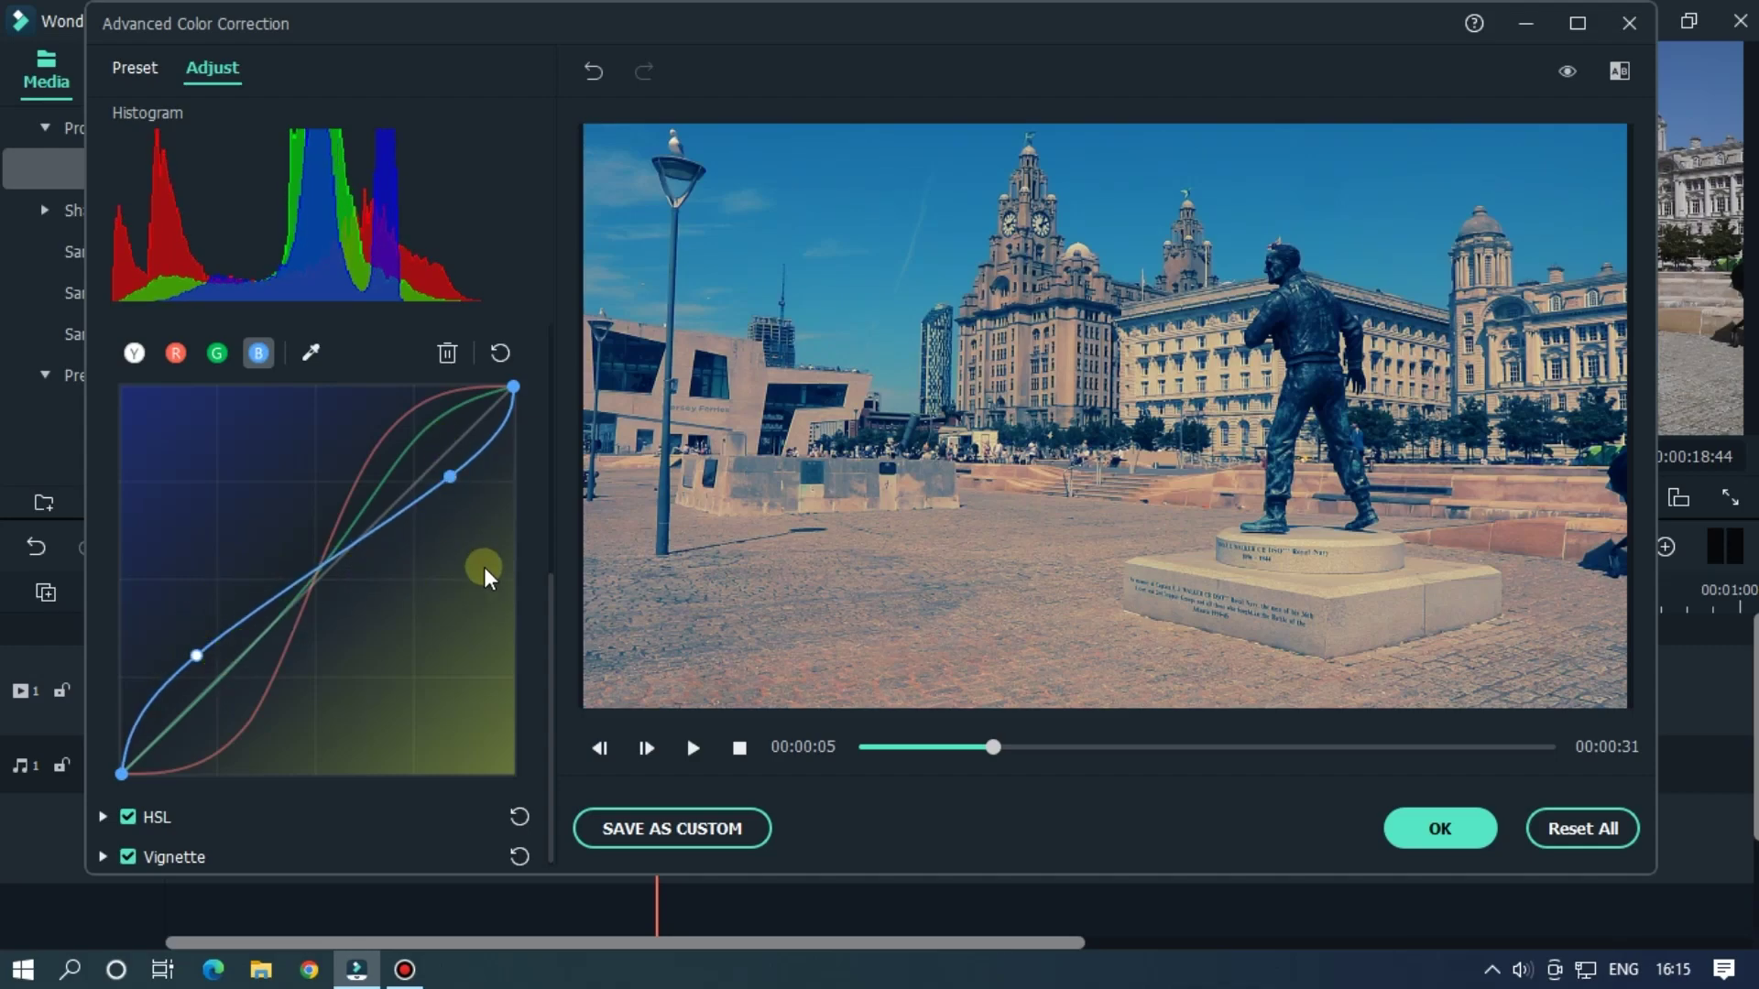
Step: Anchor a midtone point on the Y master curve and raise an upper point for brighter highlights
click(135, 352)
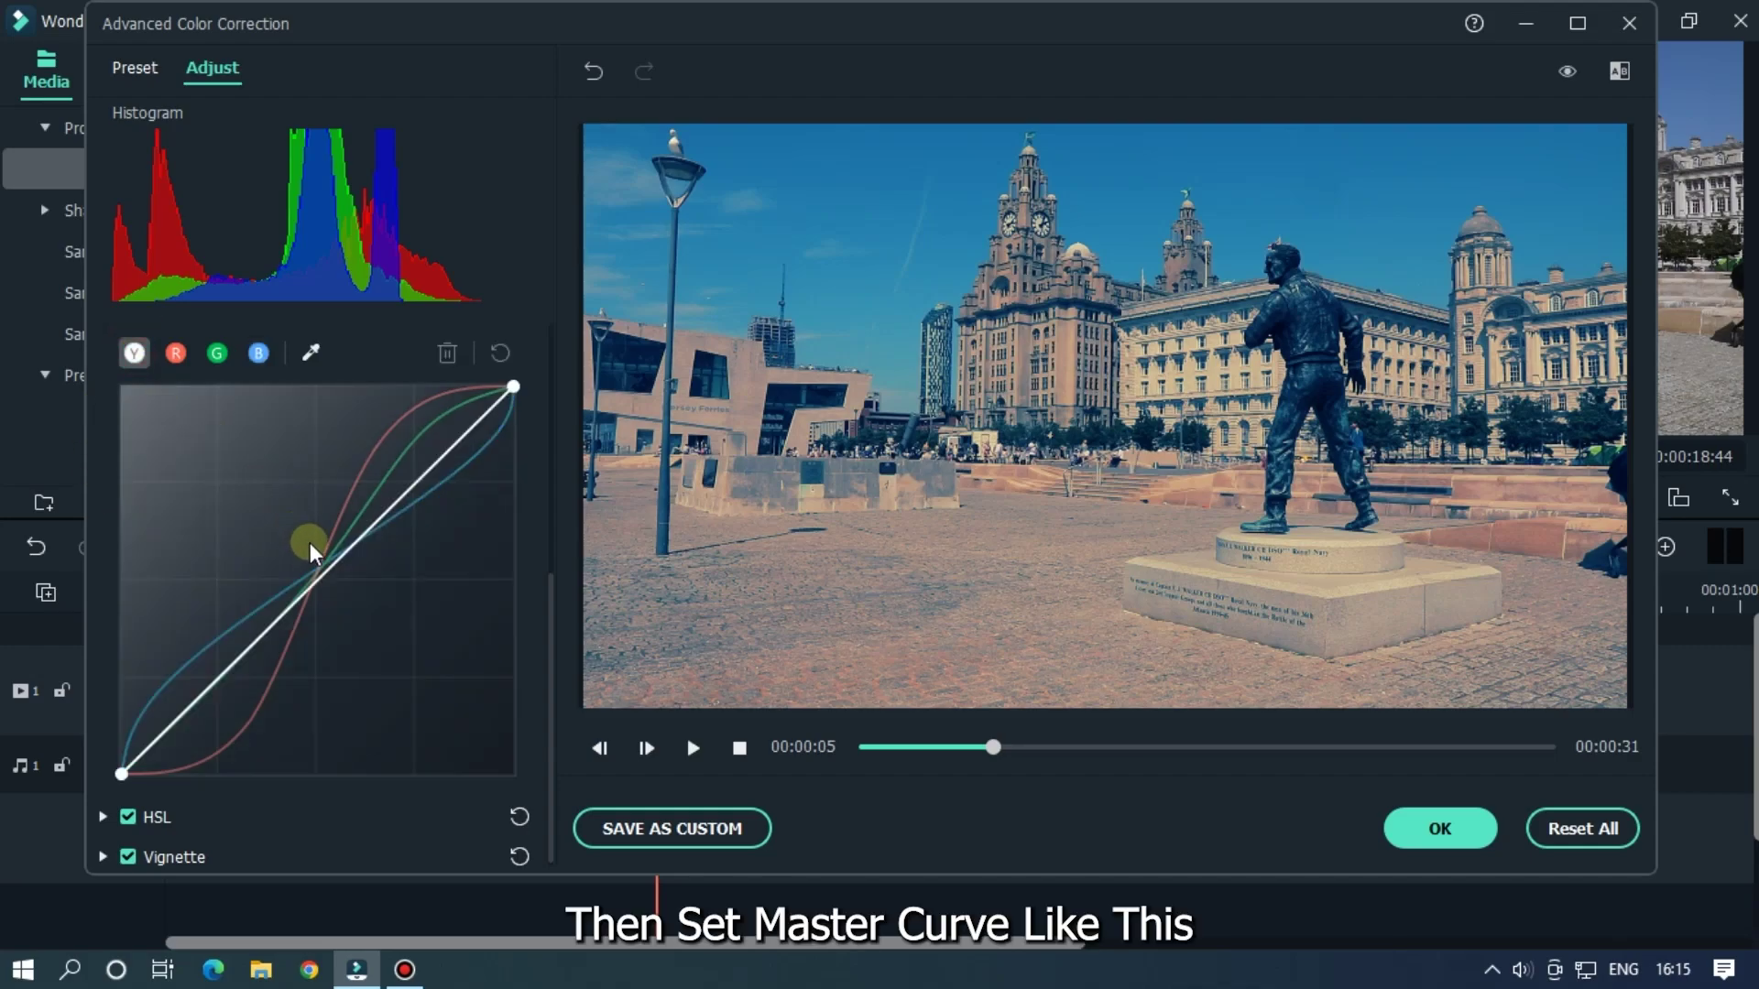
drag(324, 577, 323, 568)
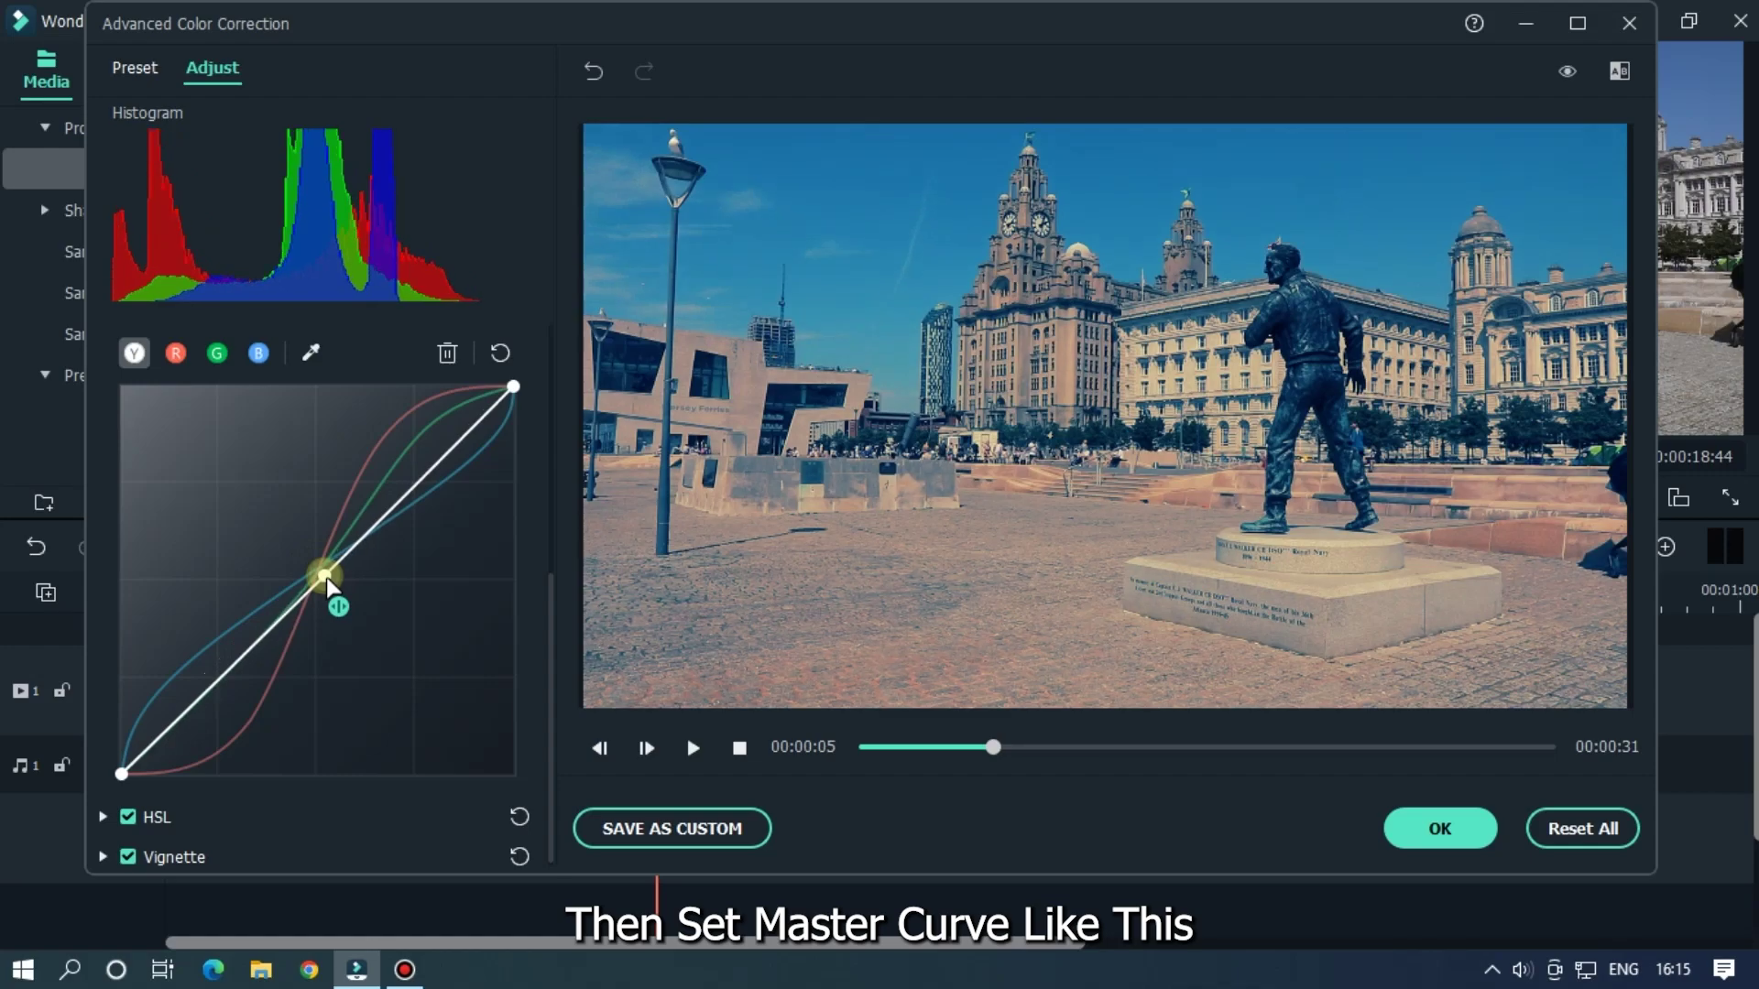
click(468, 426)
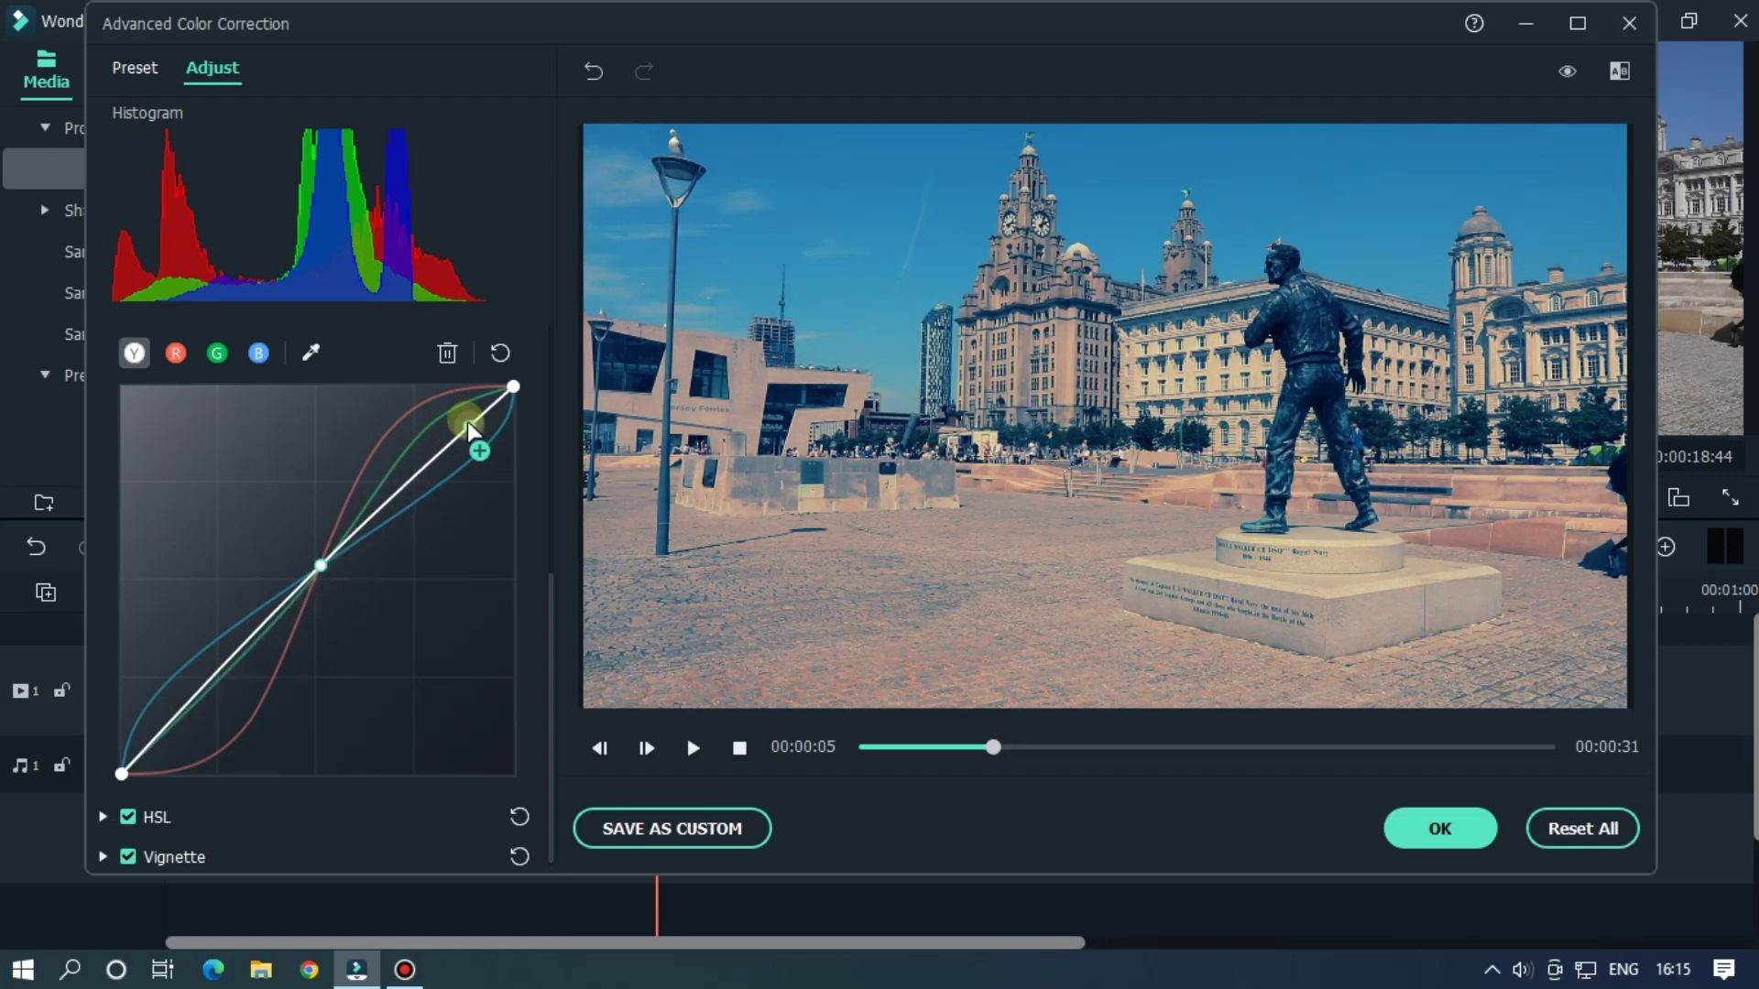
drag(476, 437, 455, 419)
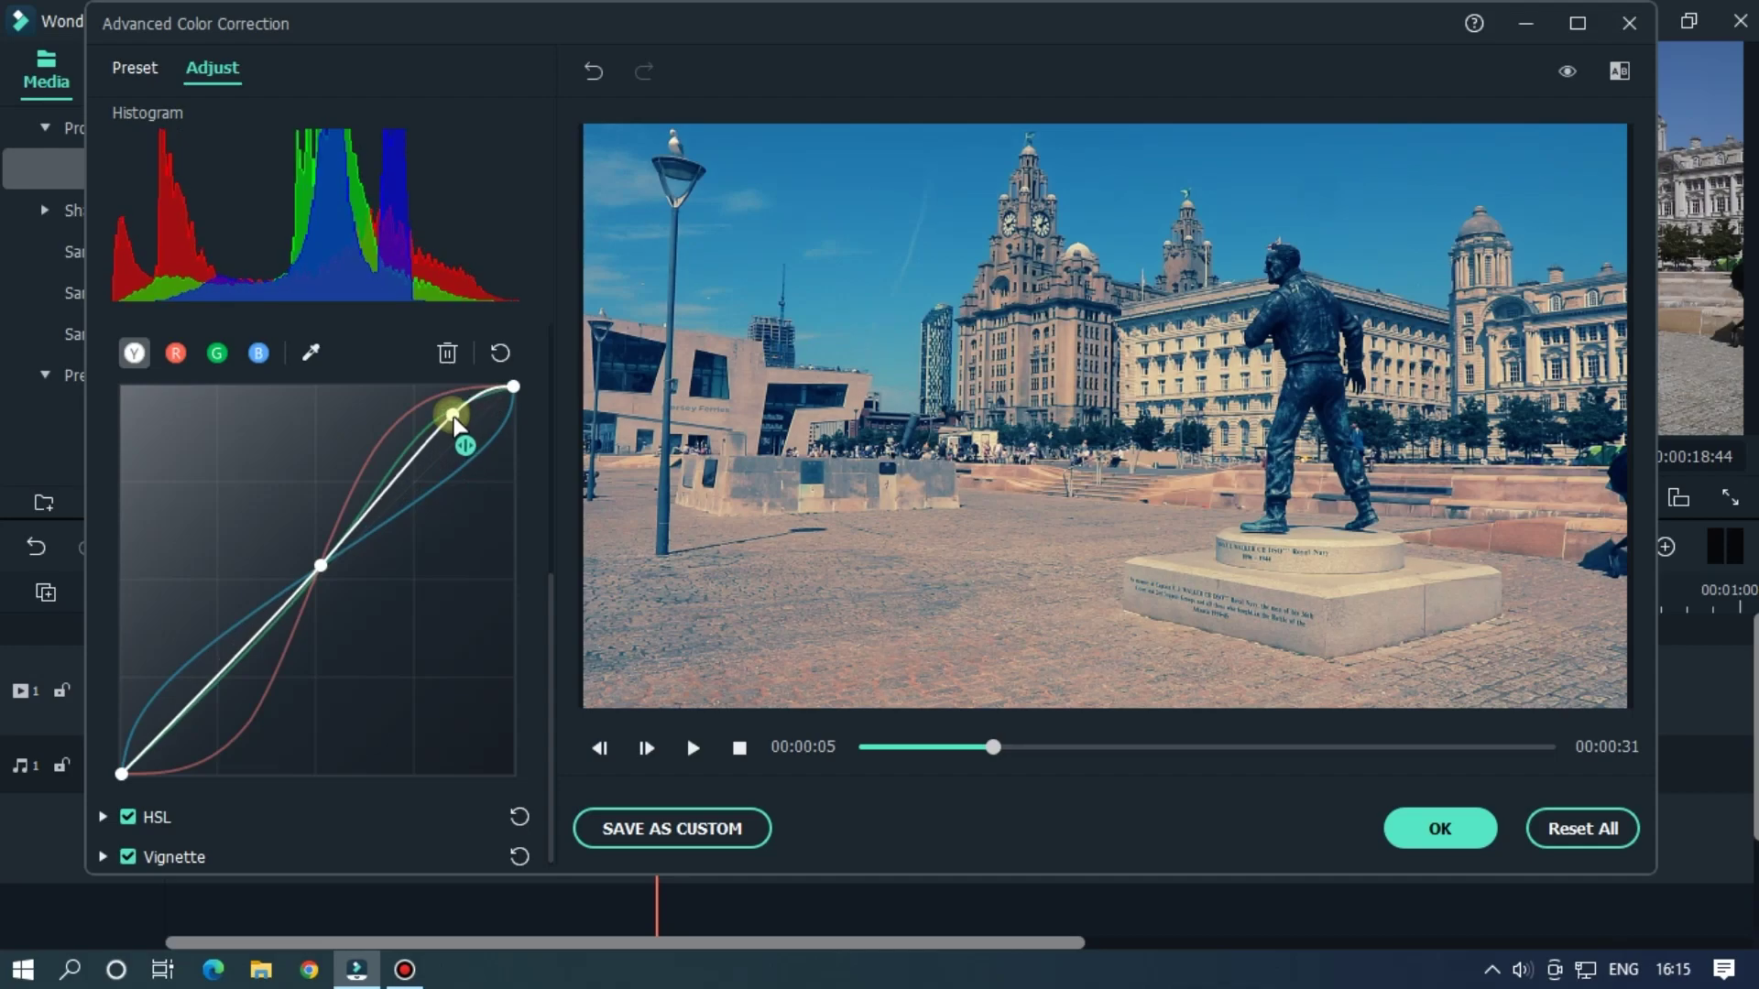
drag(321, 564, 325, 575)
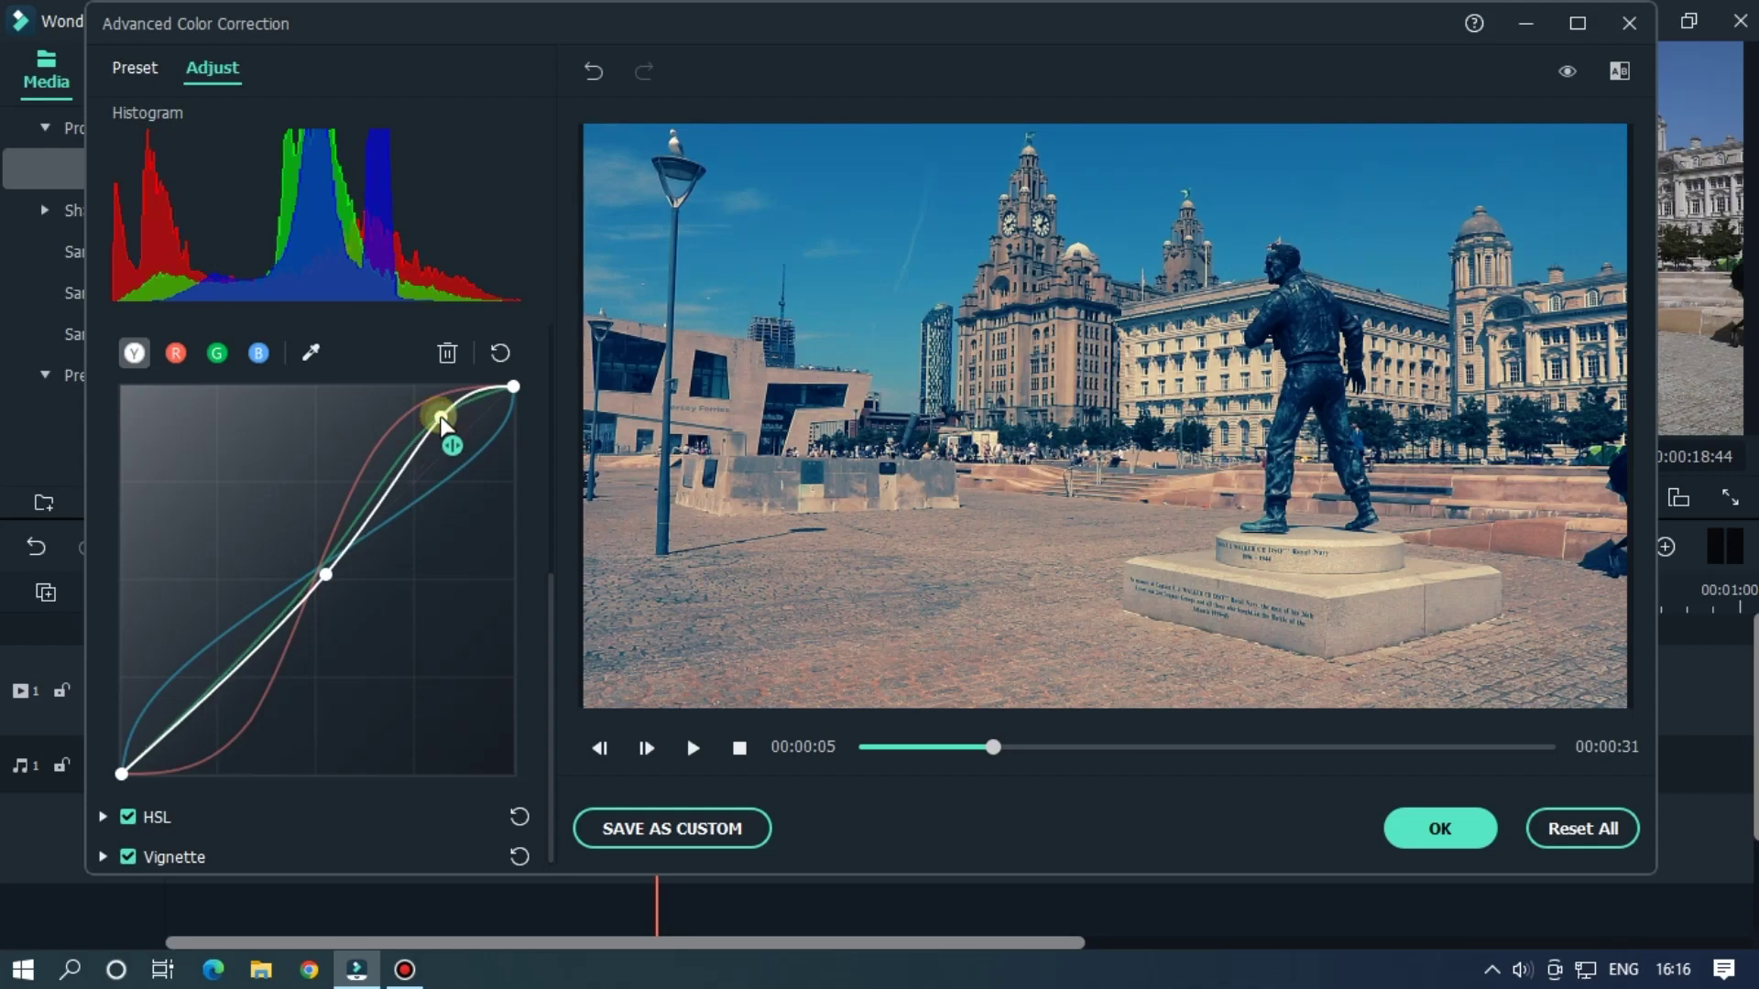
drag(448, 418, 441, 413)
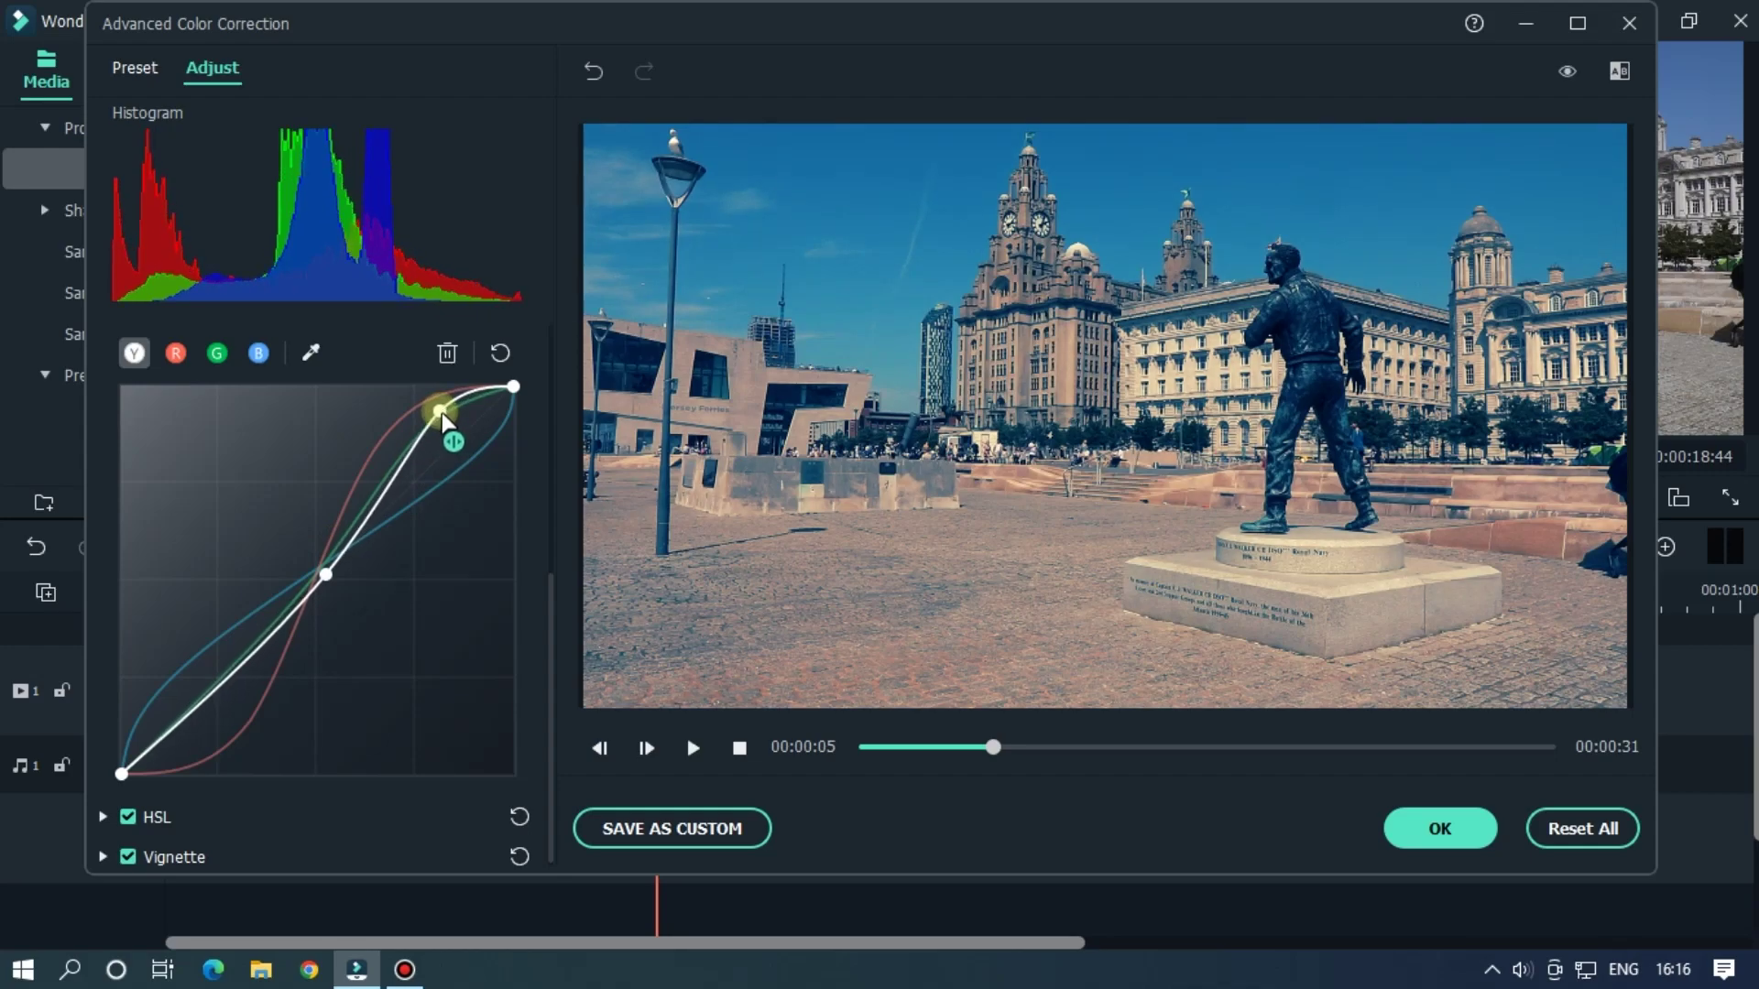
Step: Play the city clip in Side-by-Side before/after view, then pause it
click(1617, 72)
click(1615, 144)
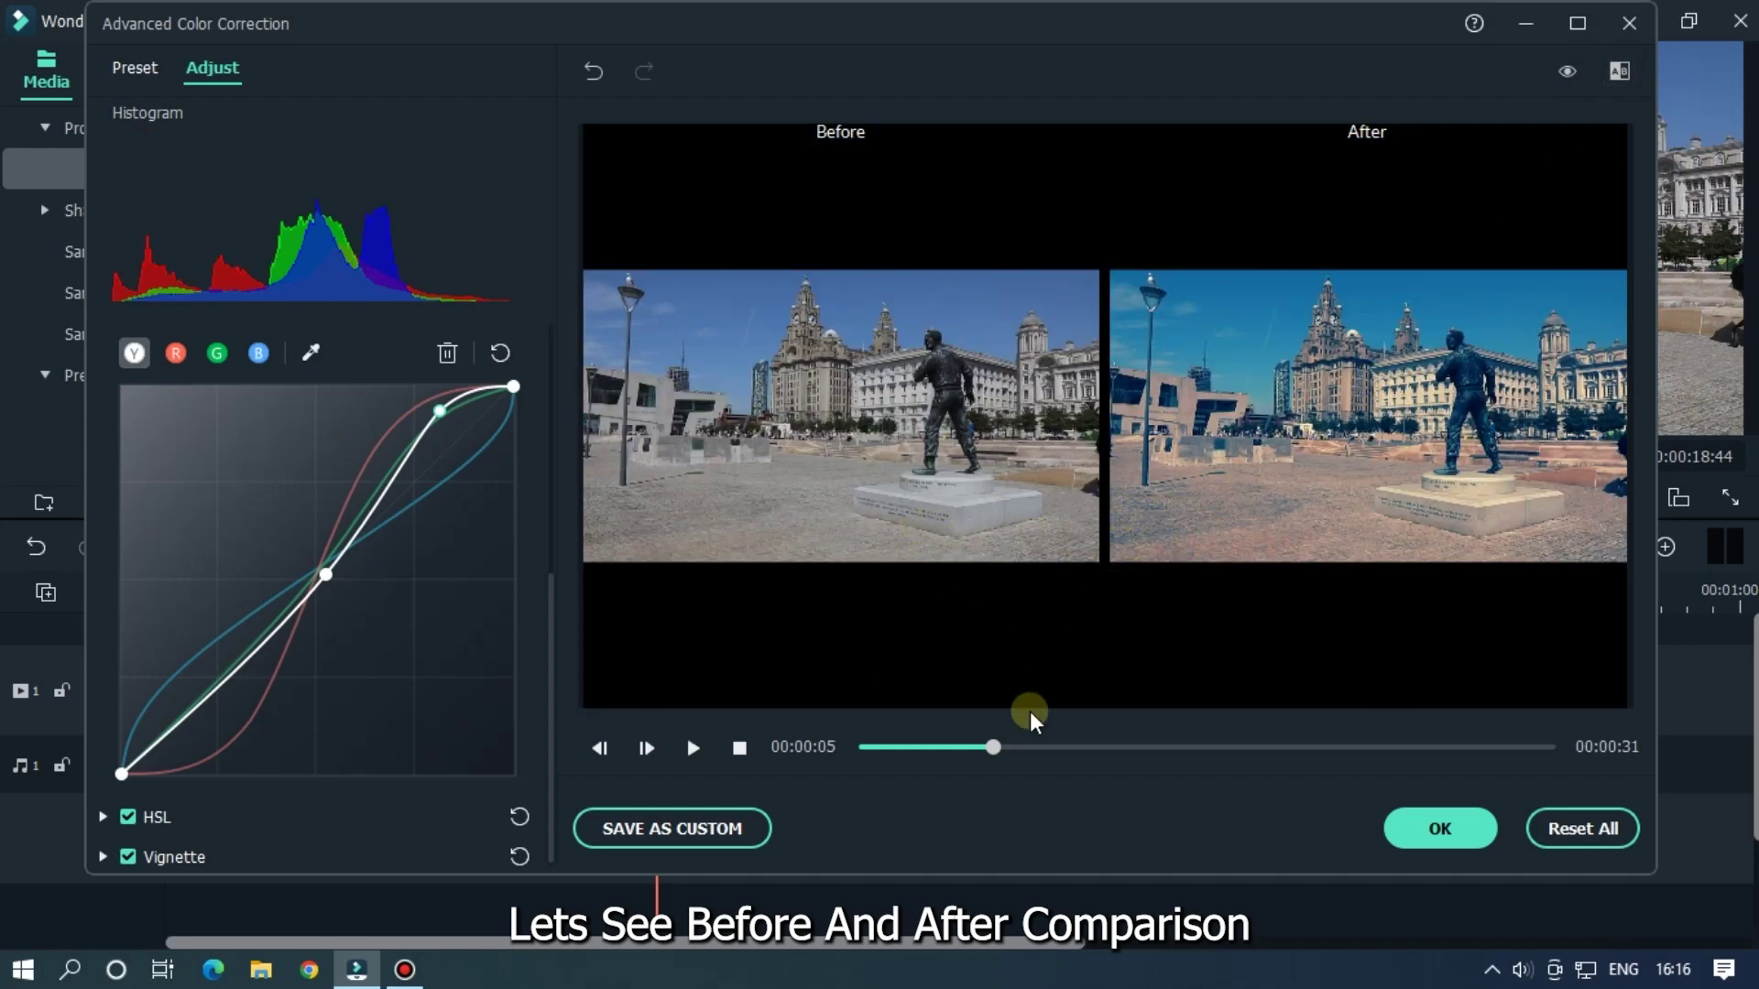
click(739, 748)
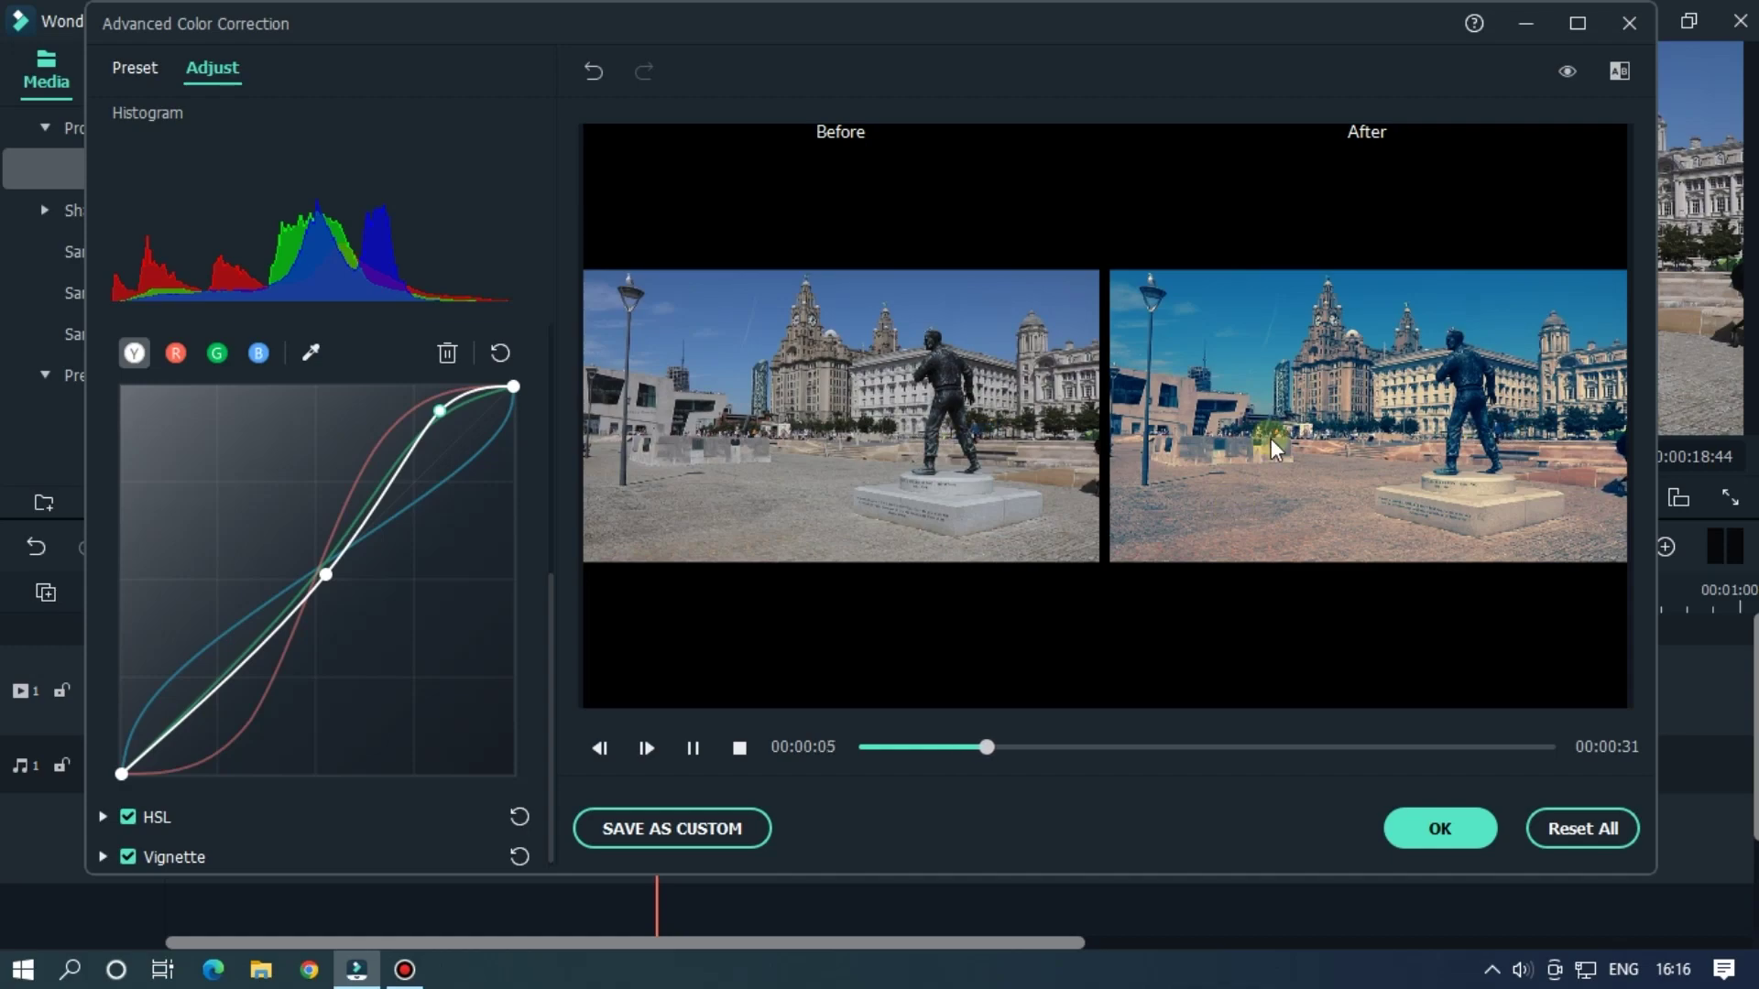
click(1574, 186)
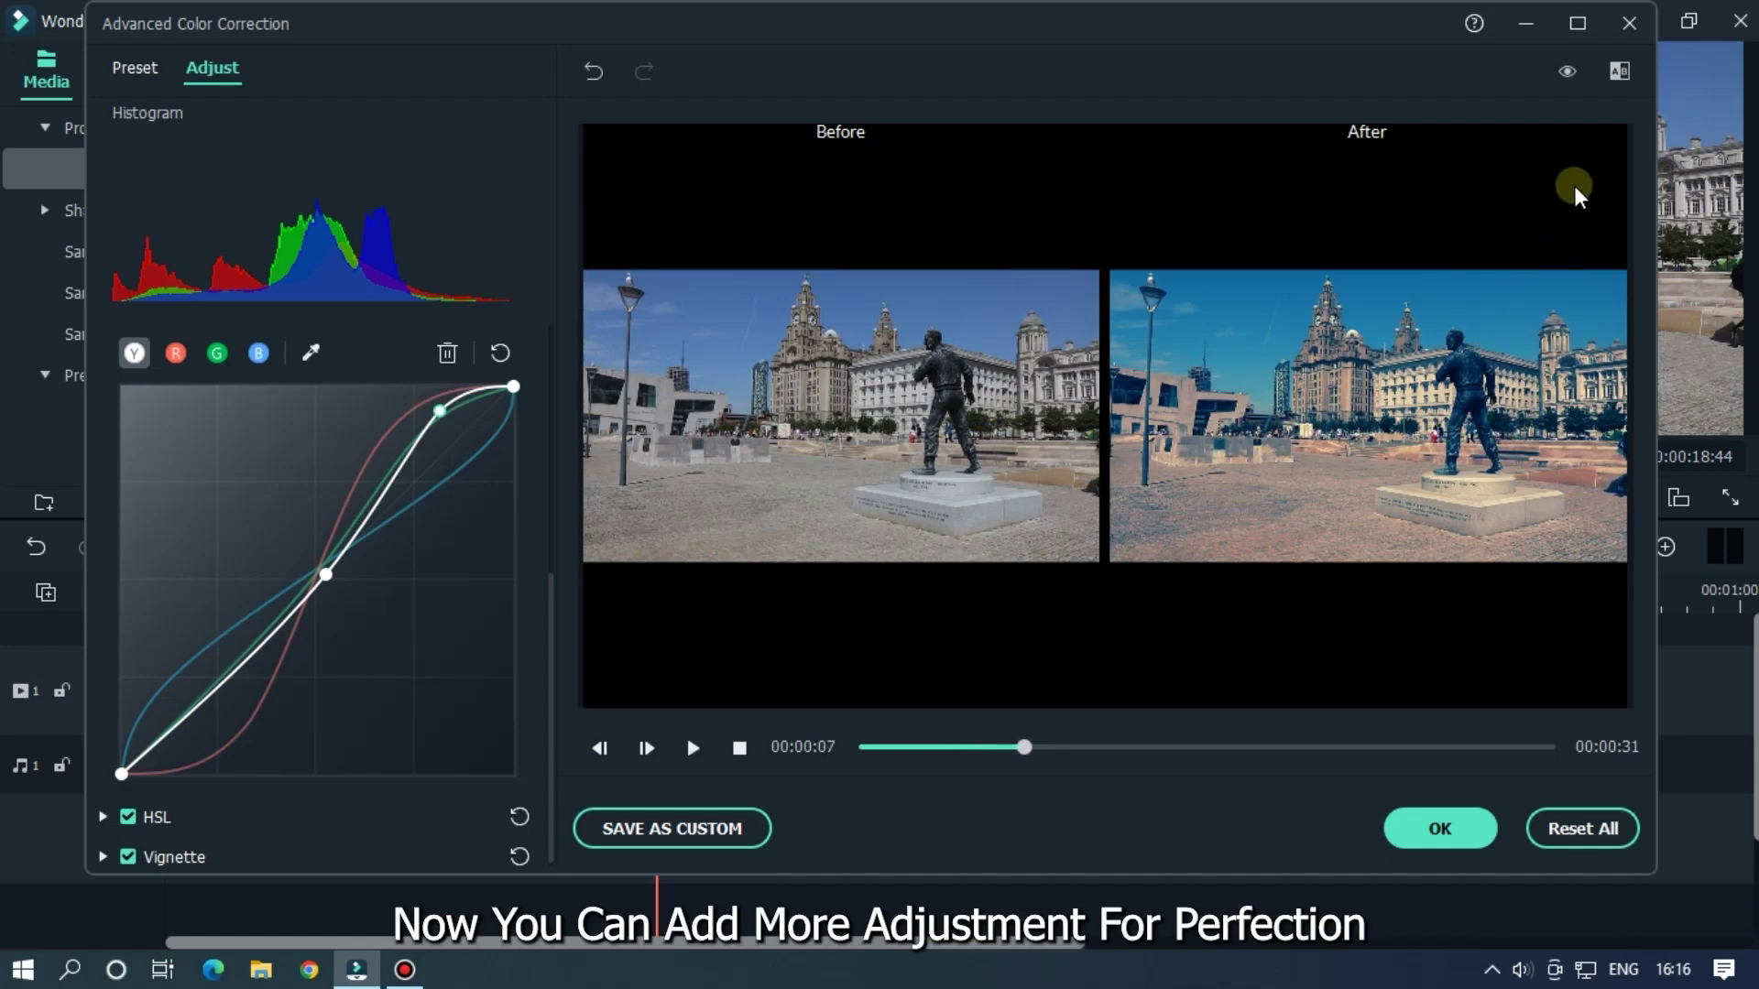
Step: Return to the single preview, collapse Curve, and expand the White Balance and Basic sections
click(1621, 84)
click(1608, 114)
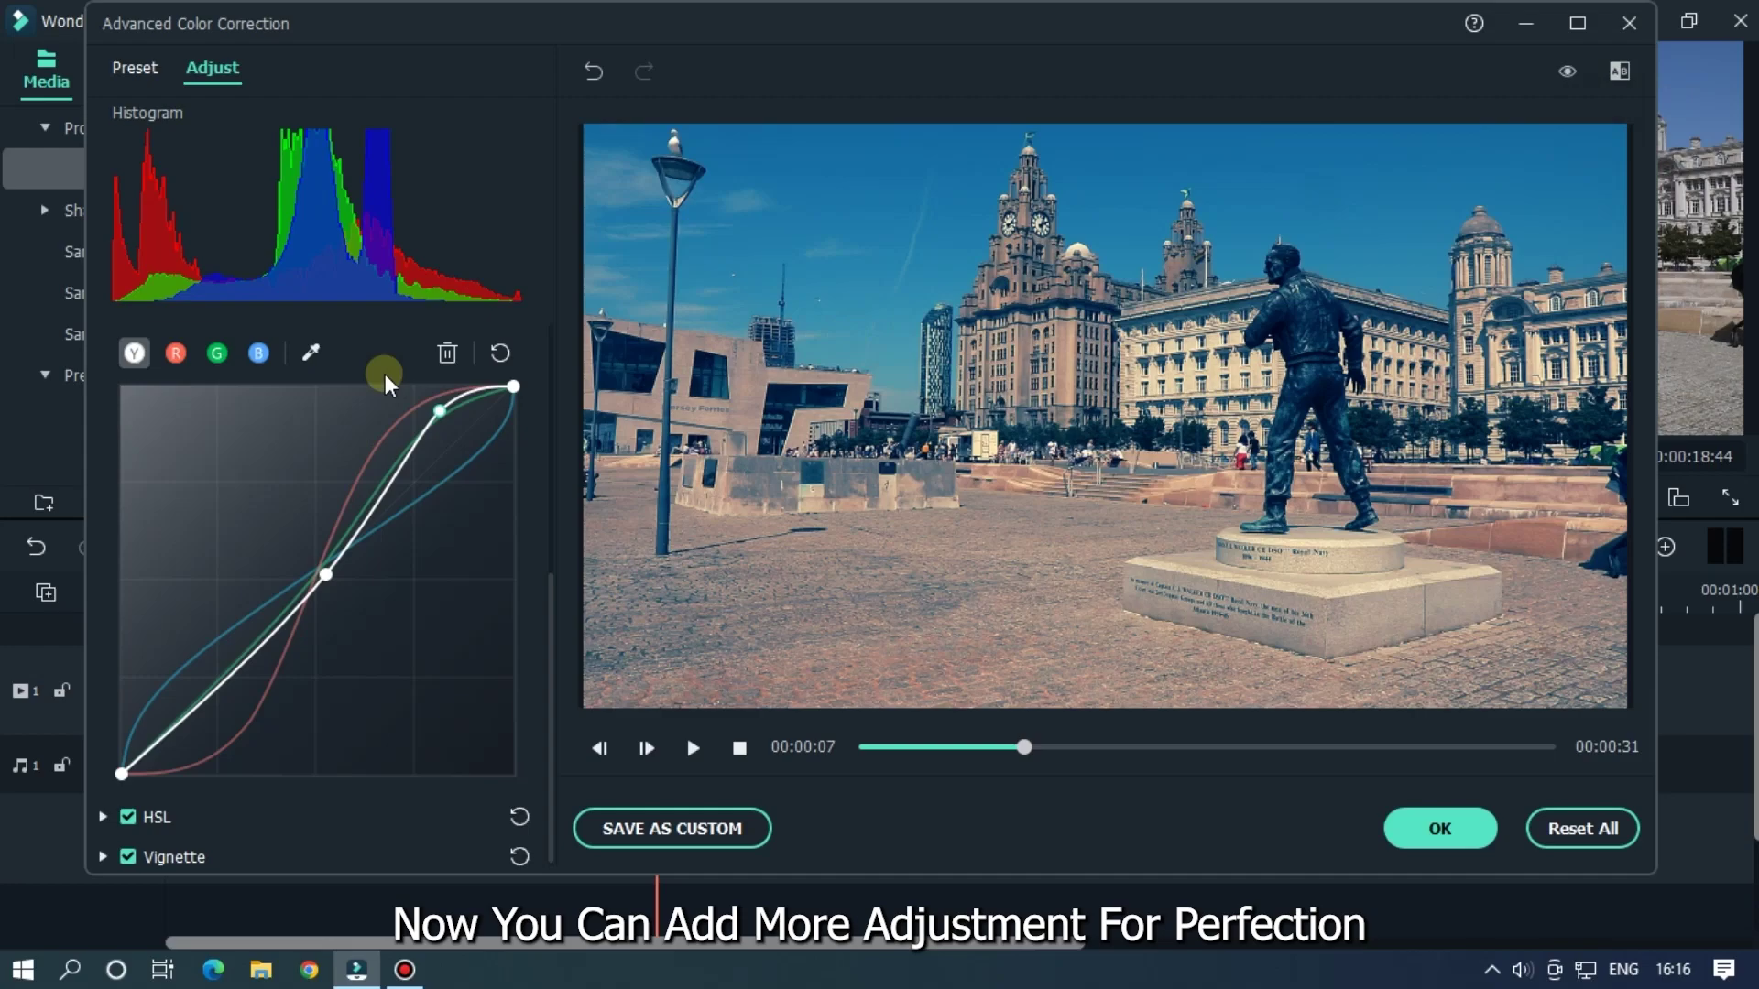
click(441, 326)
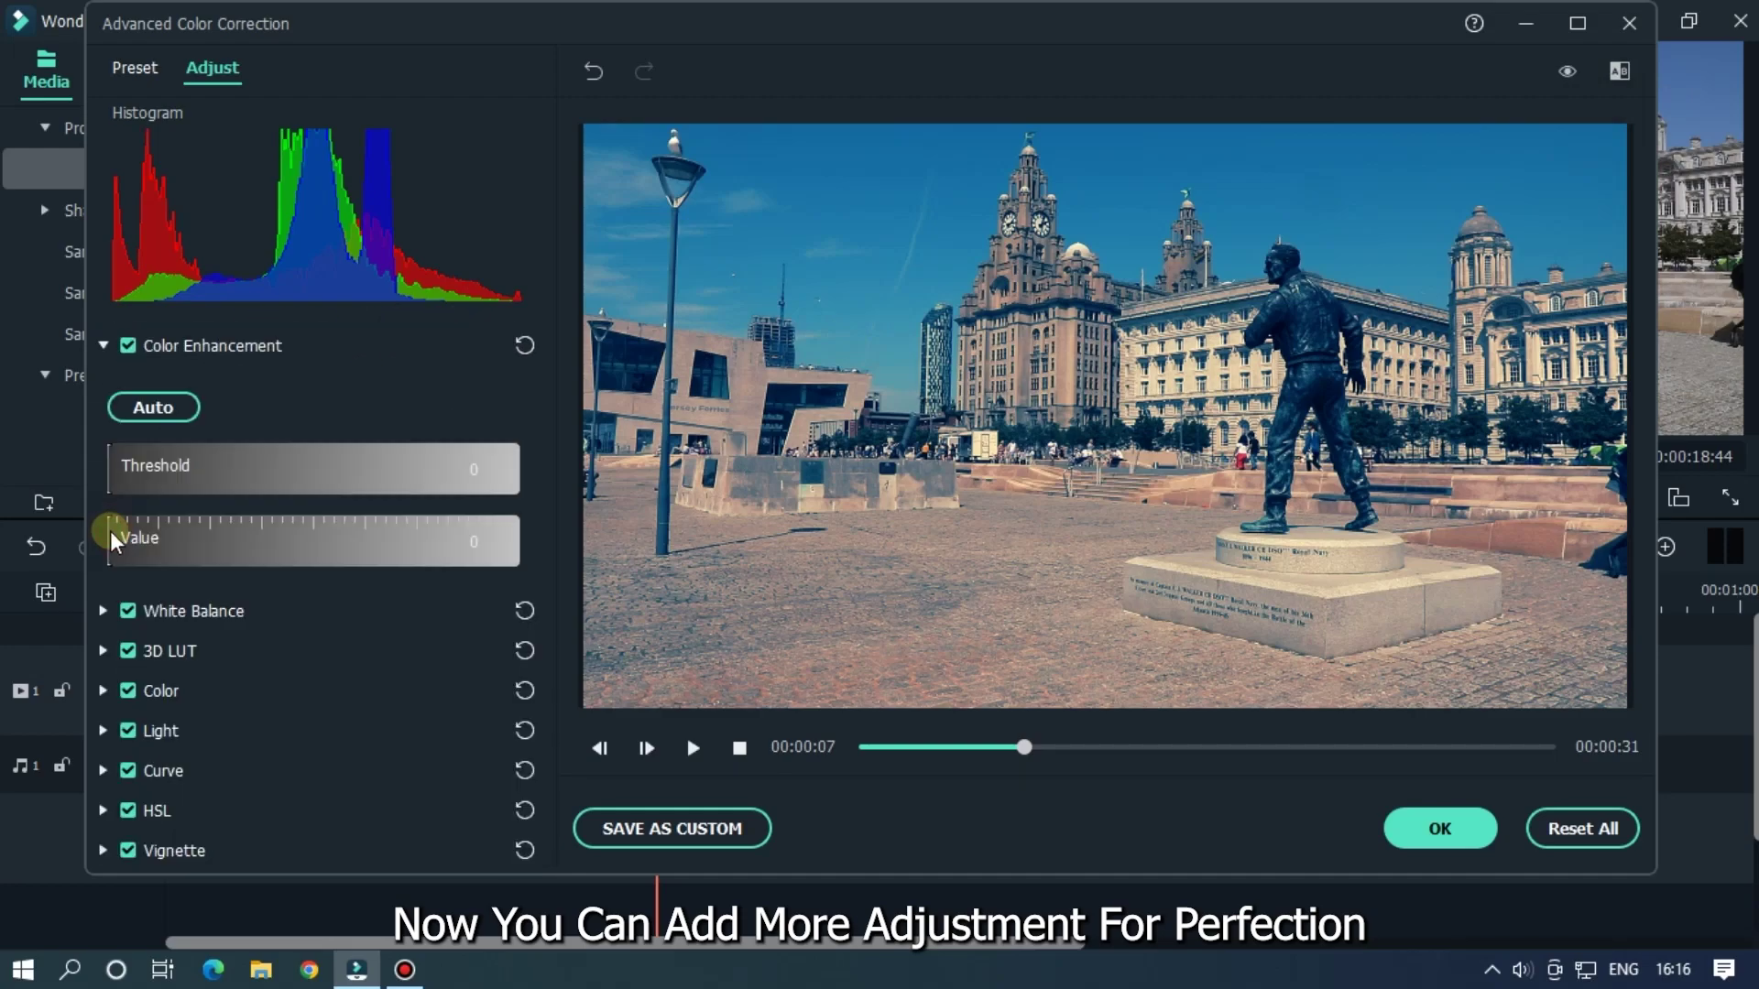
click(114, 636)
mouse_move(351, 597)
mouse_down()
mouse_move(266, 590)
mouse_move(299, 592)
mouse_up()
mouse_move(314, 668)
mouse_down()
mouse_move(384, 656)
mouse_move(325, 602)
mouse_move(309, 667)
mouse_up()
scroll(319, 612, down, 1)
click(323, 690)
scroll(343, 612, down, 2)
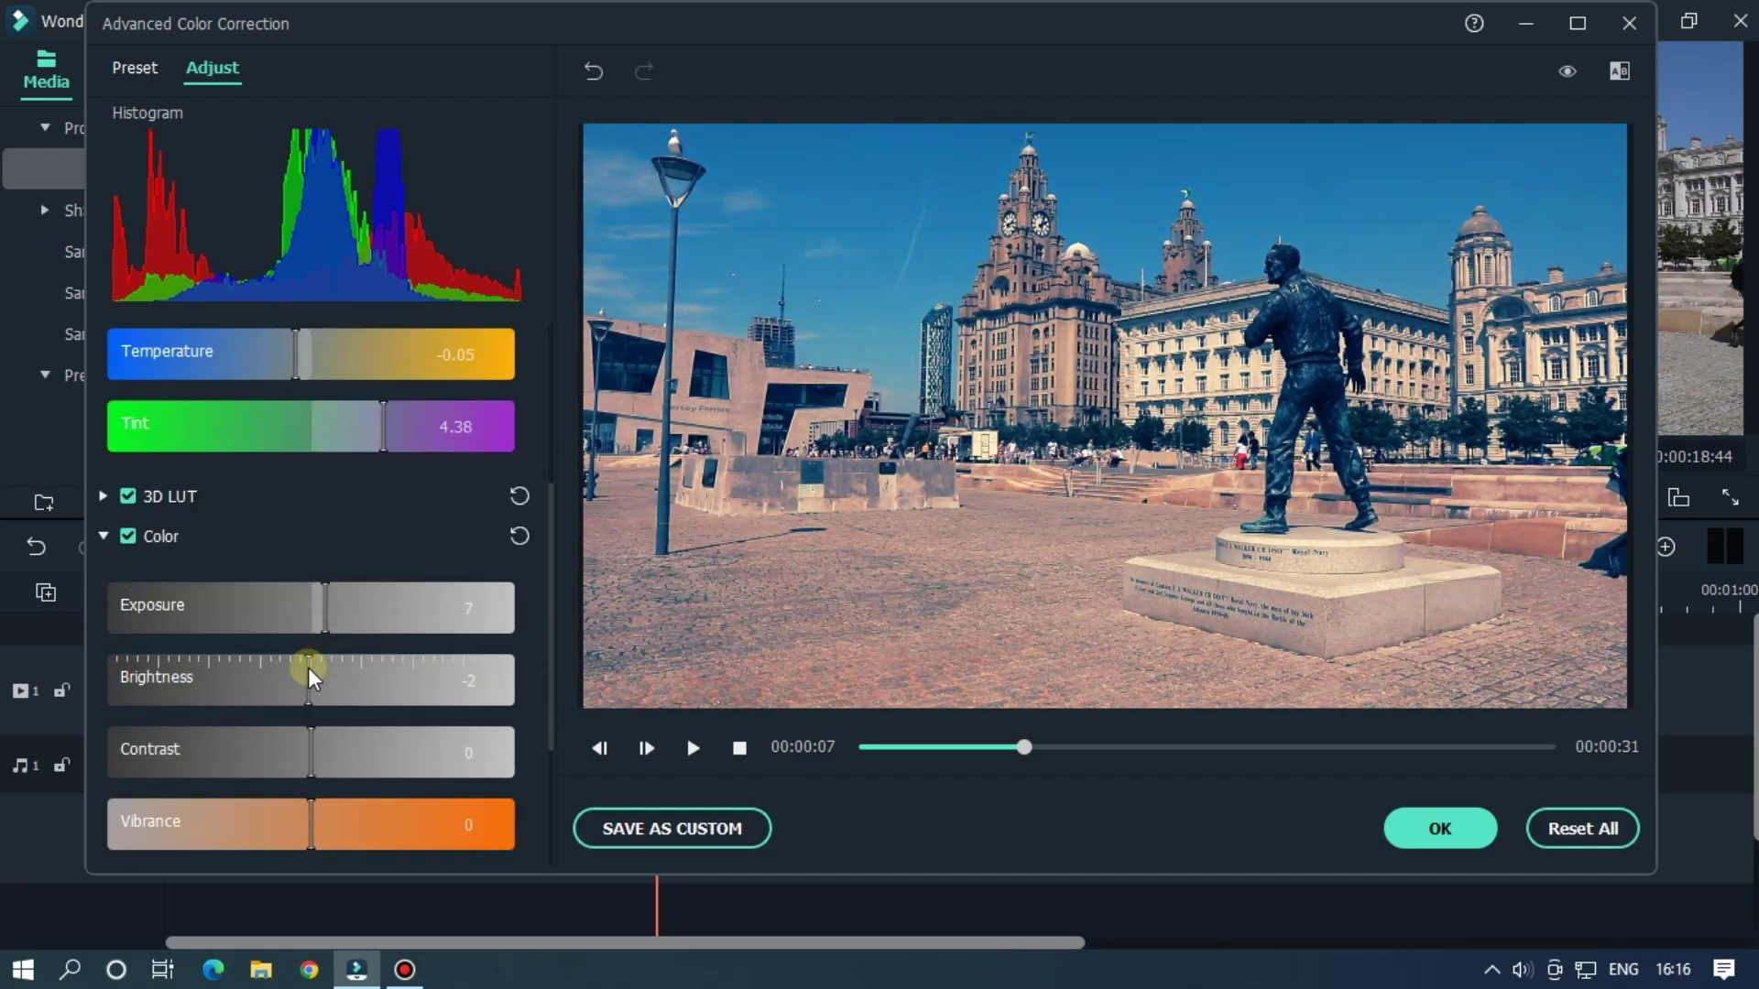
scroll(309, 629, down, 2)
drag(308, 595, 333, 597)
drag(311, 669, 321, 673)
drag(312, 740, 314, 734)
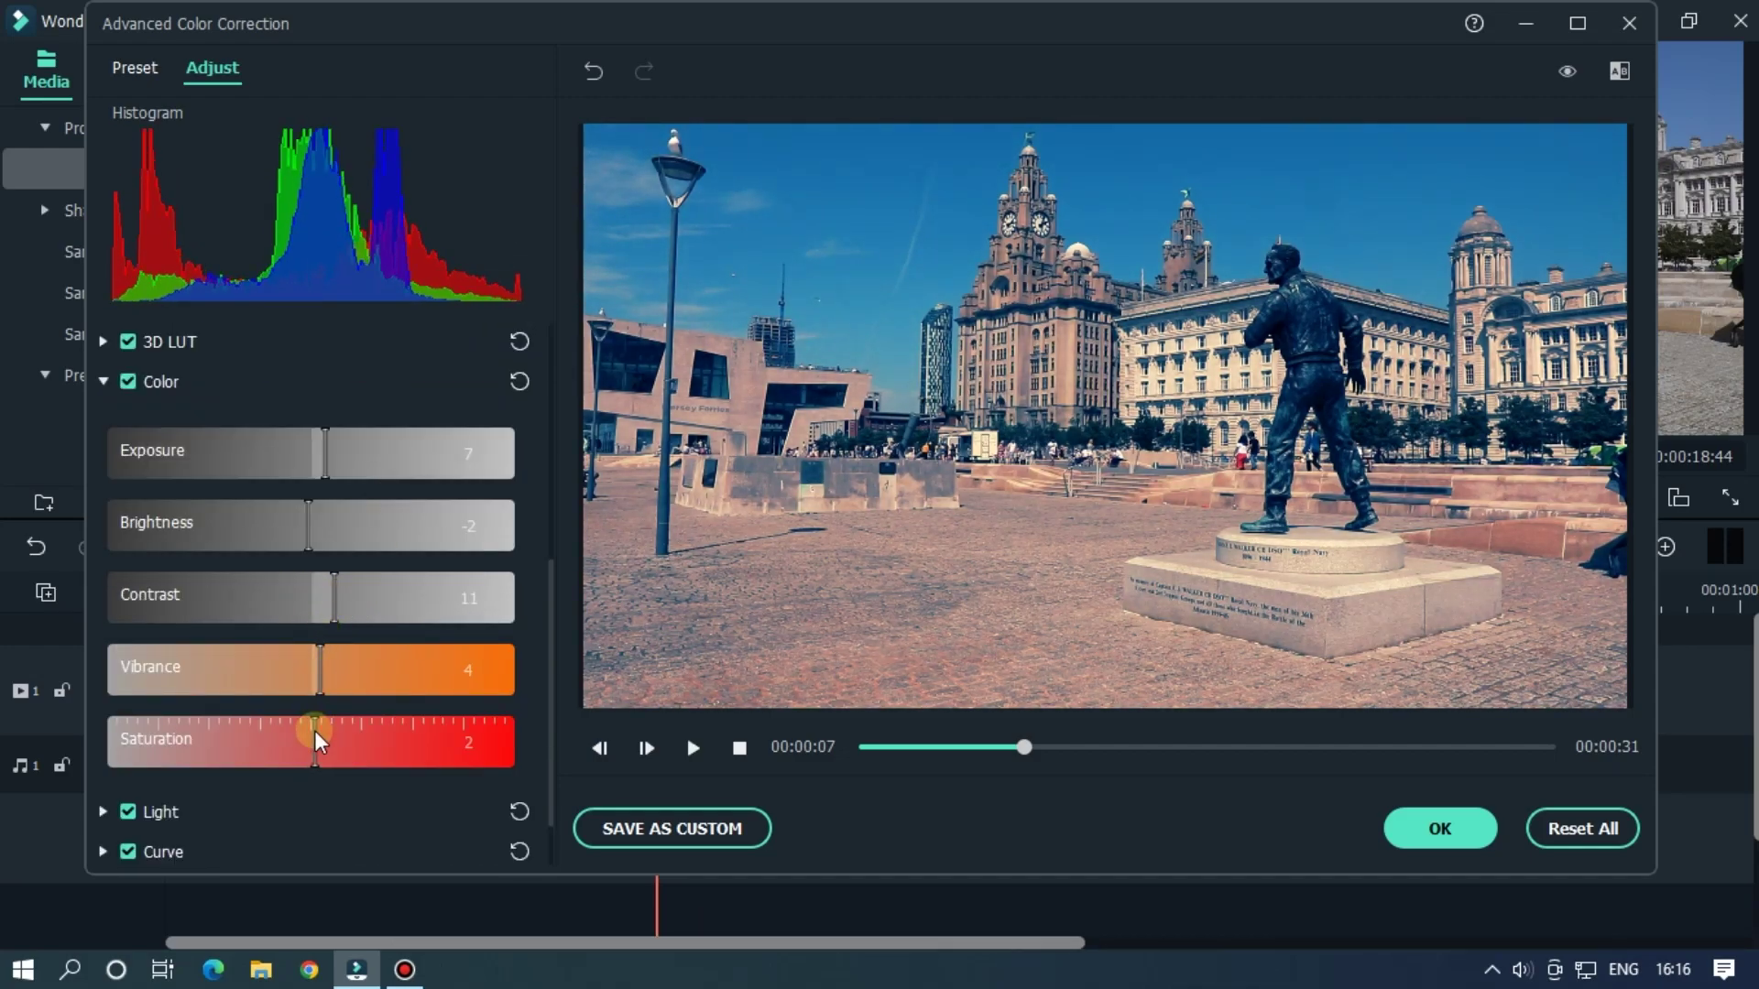
scroll(315, 730, down, 1)
Step: Set the city clip's Light values to Highlights -17 and Shadows 2
click(102, 730)
scroll(280, 641, down, 2)
drag(314, 644, 279, 640)
drag(333, 727, 315, 726)
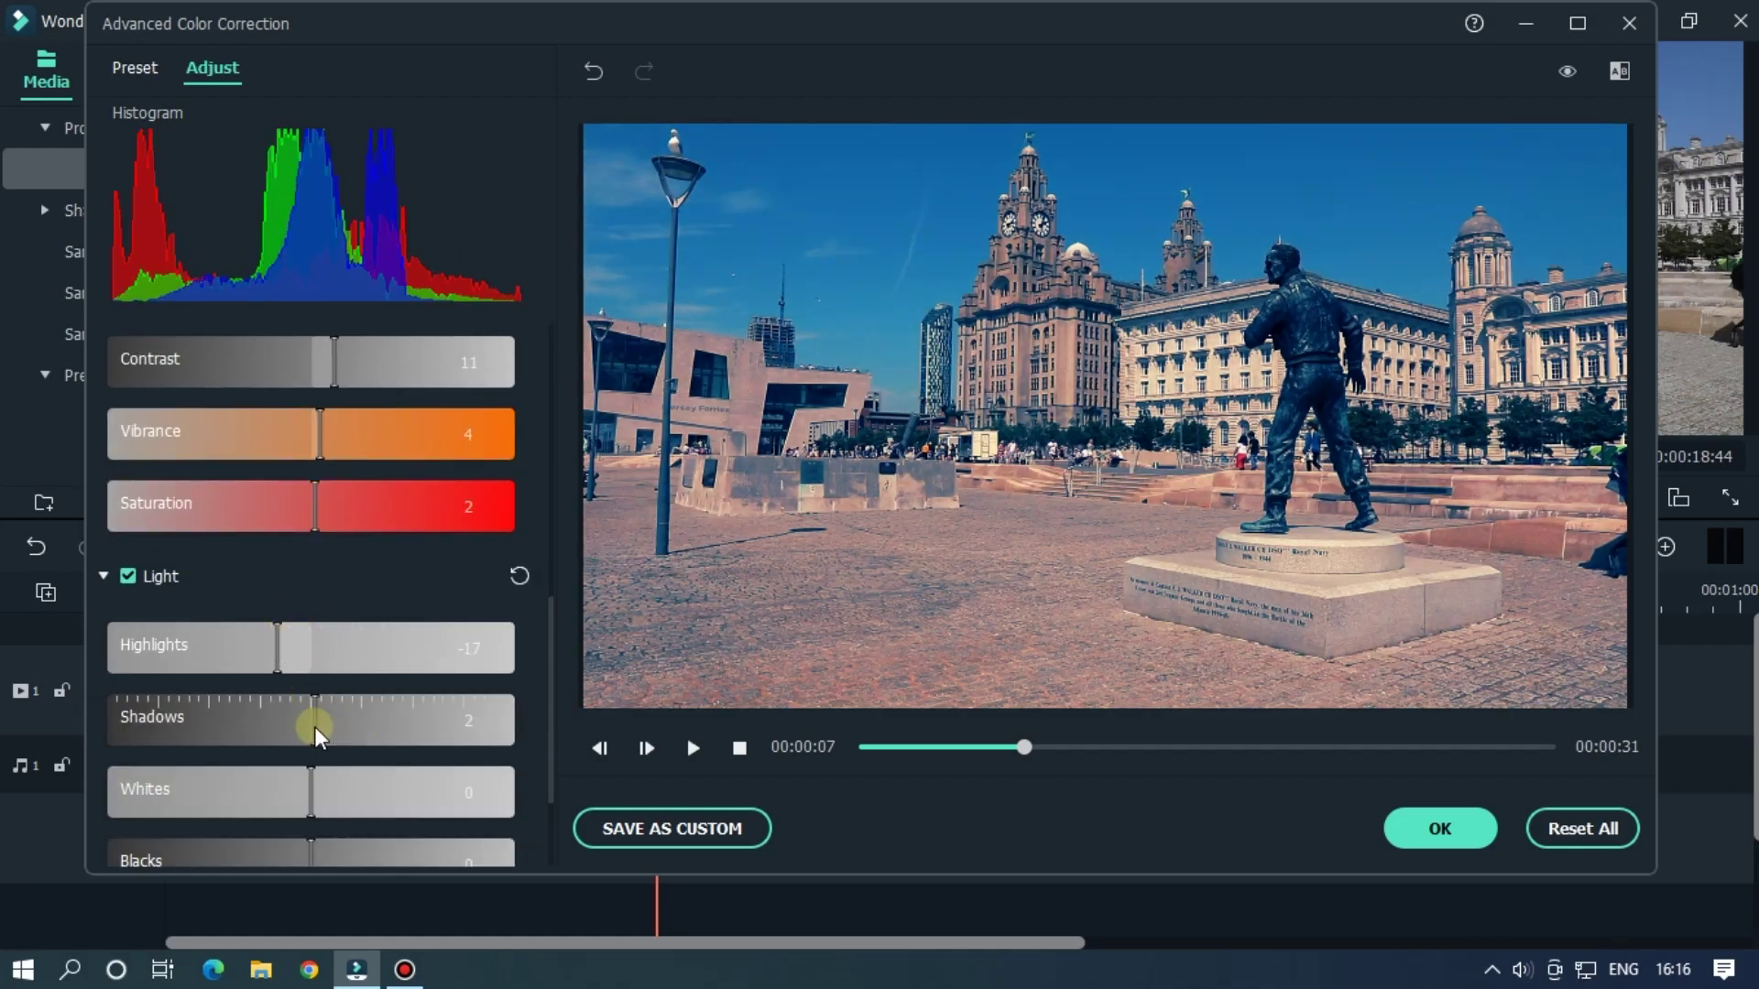
scroll(315, 726, down, 2)
click(321, 630)
scroll(235, 811, up, 5)
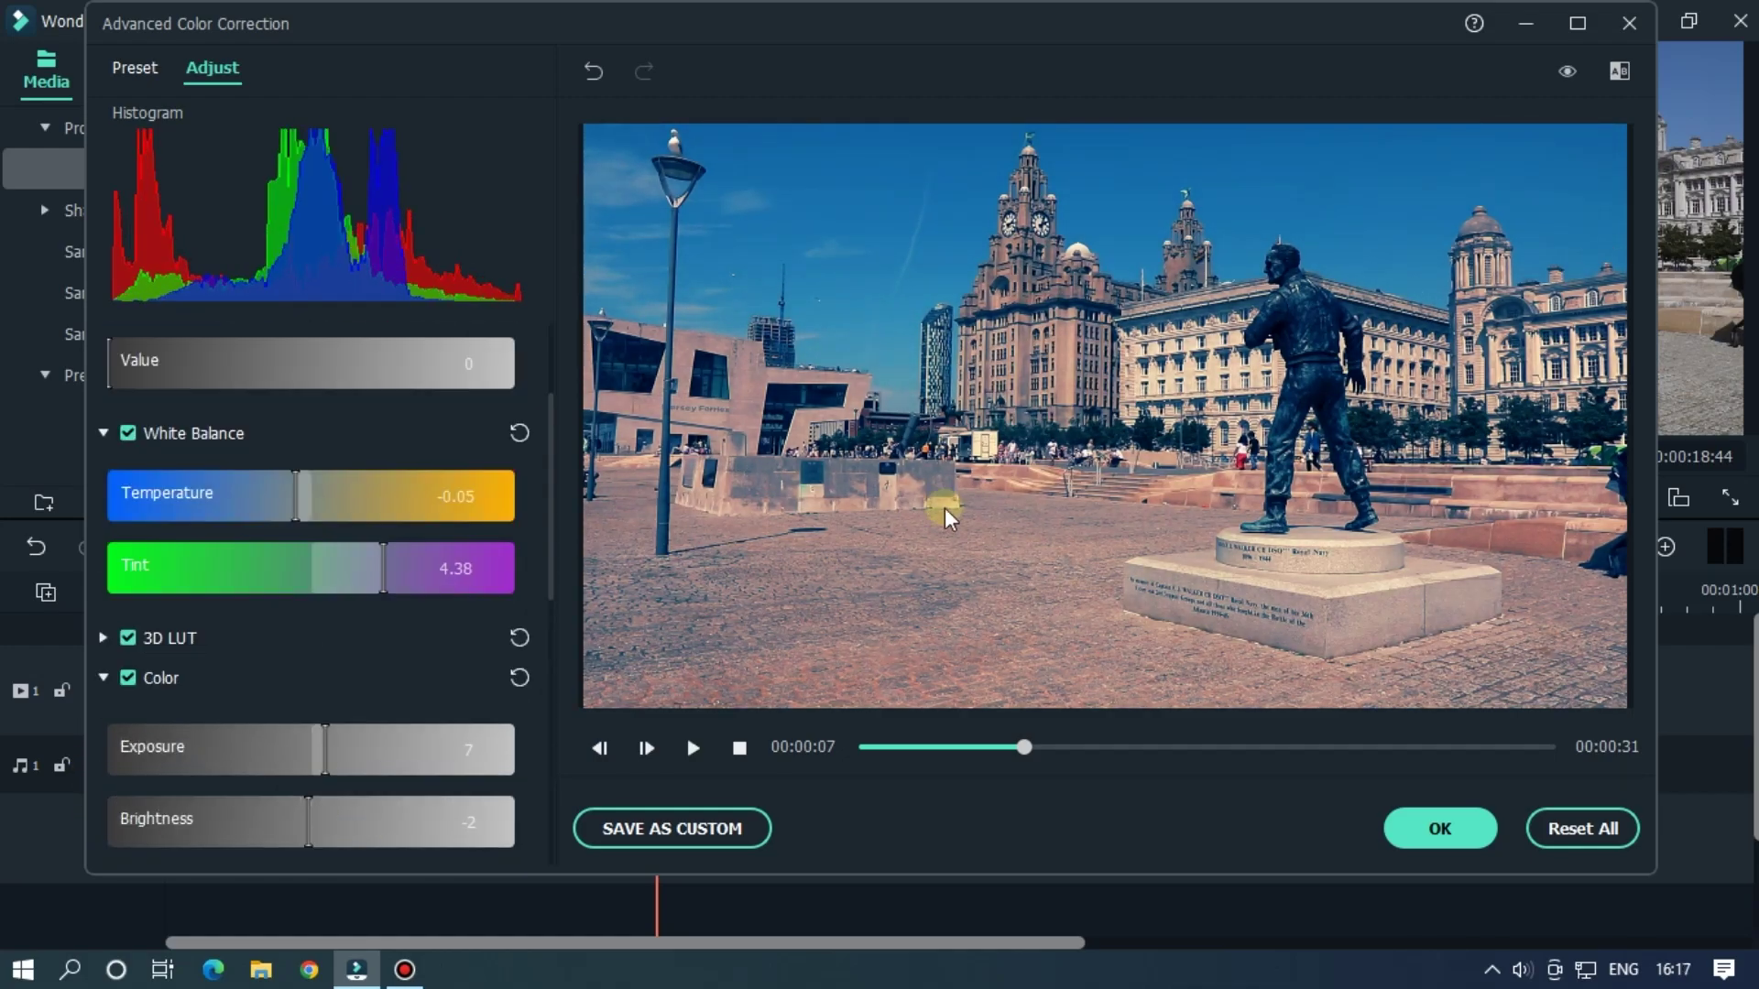
Step: Toggle original versus corrected, play the city clip preview, and apply the grade with OK
click(866, 747)
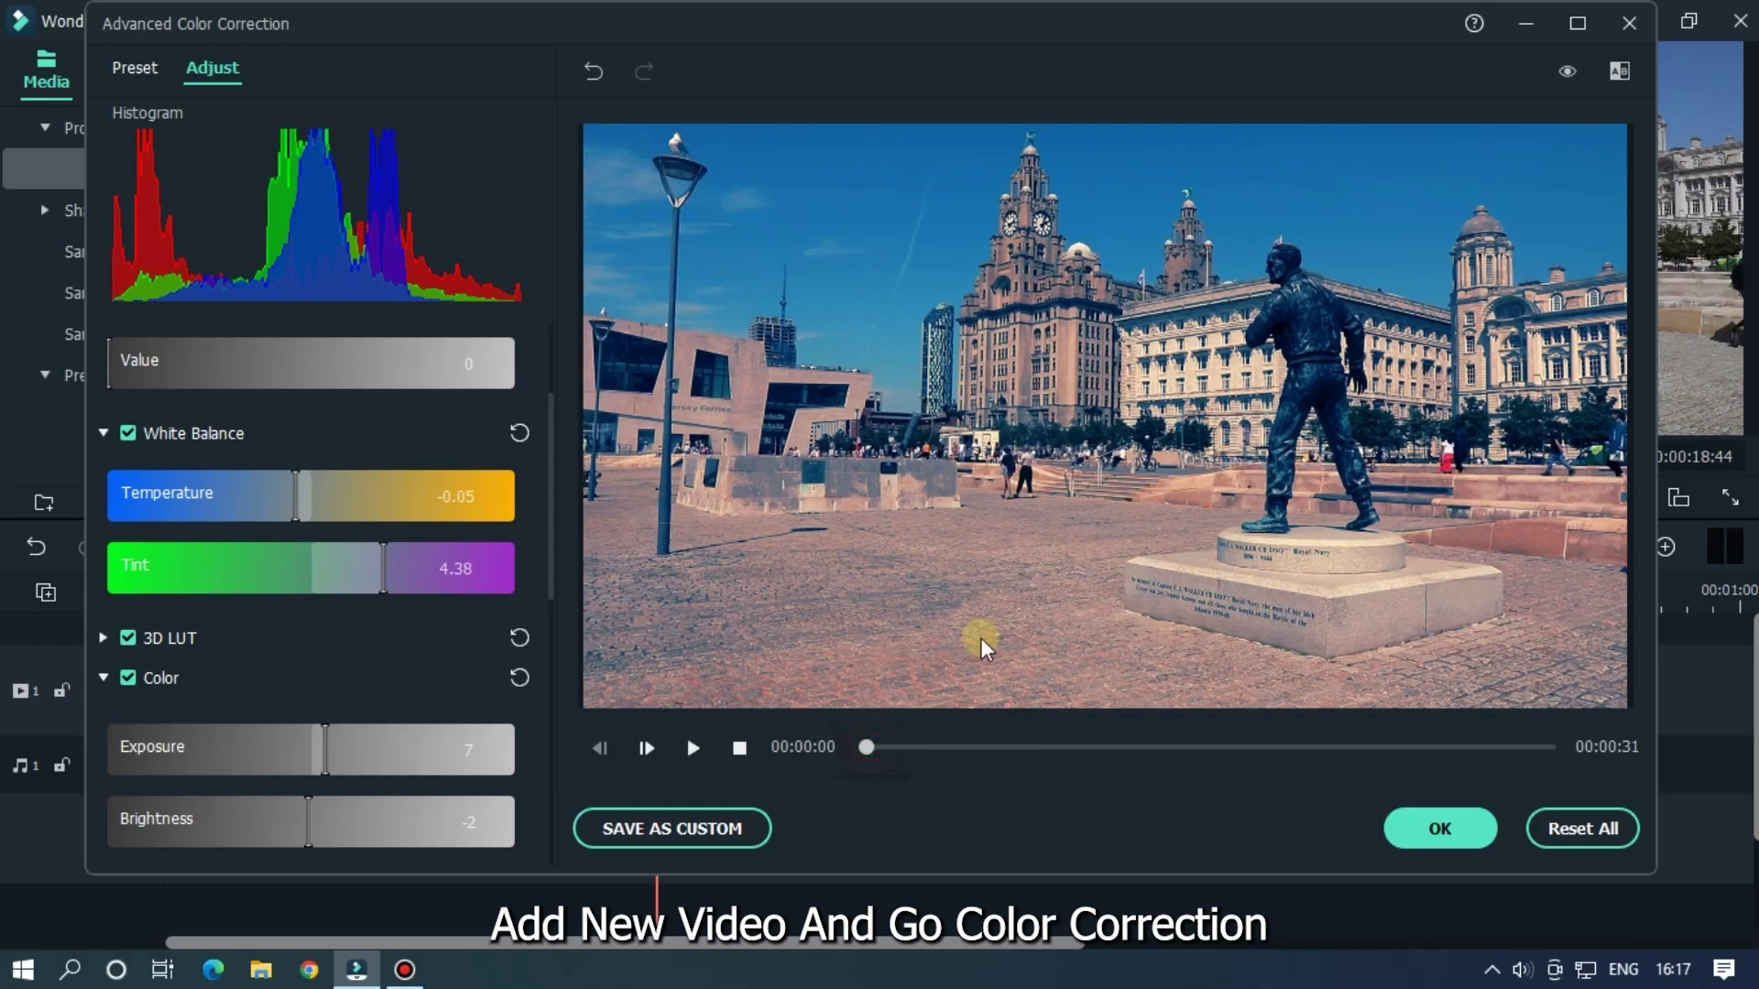
click(1576, 74)
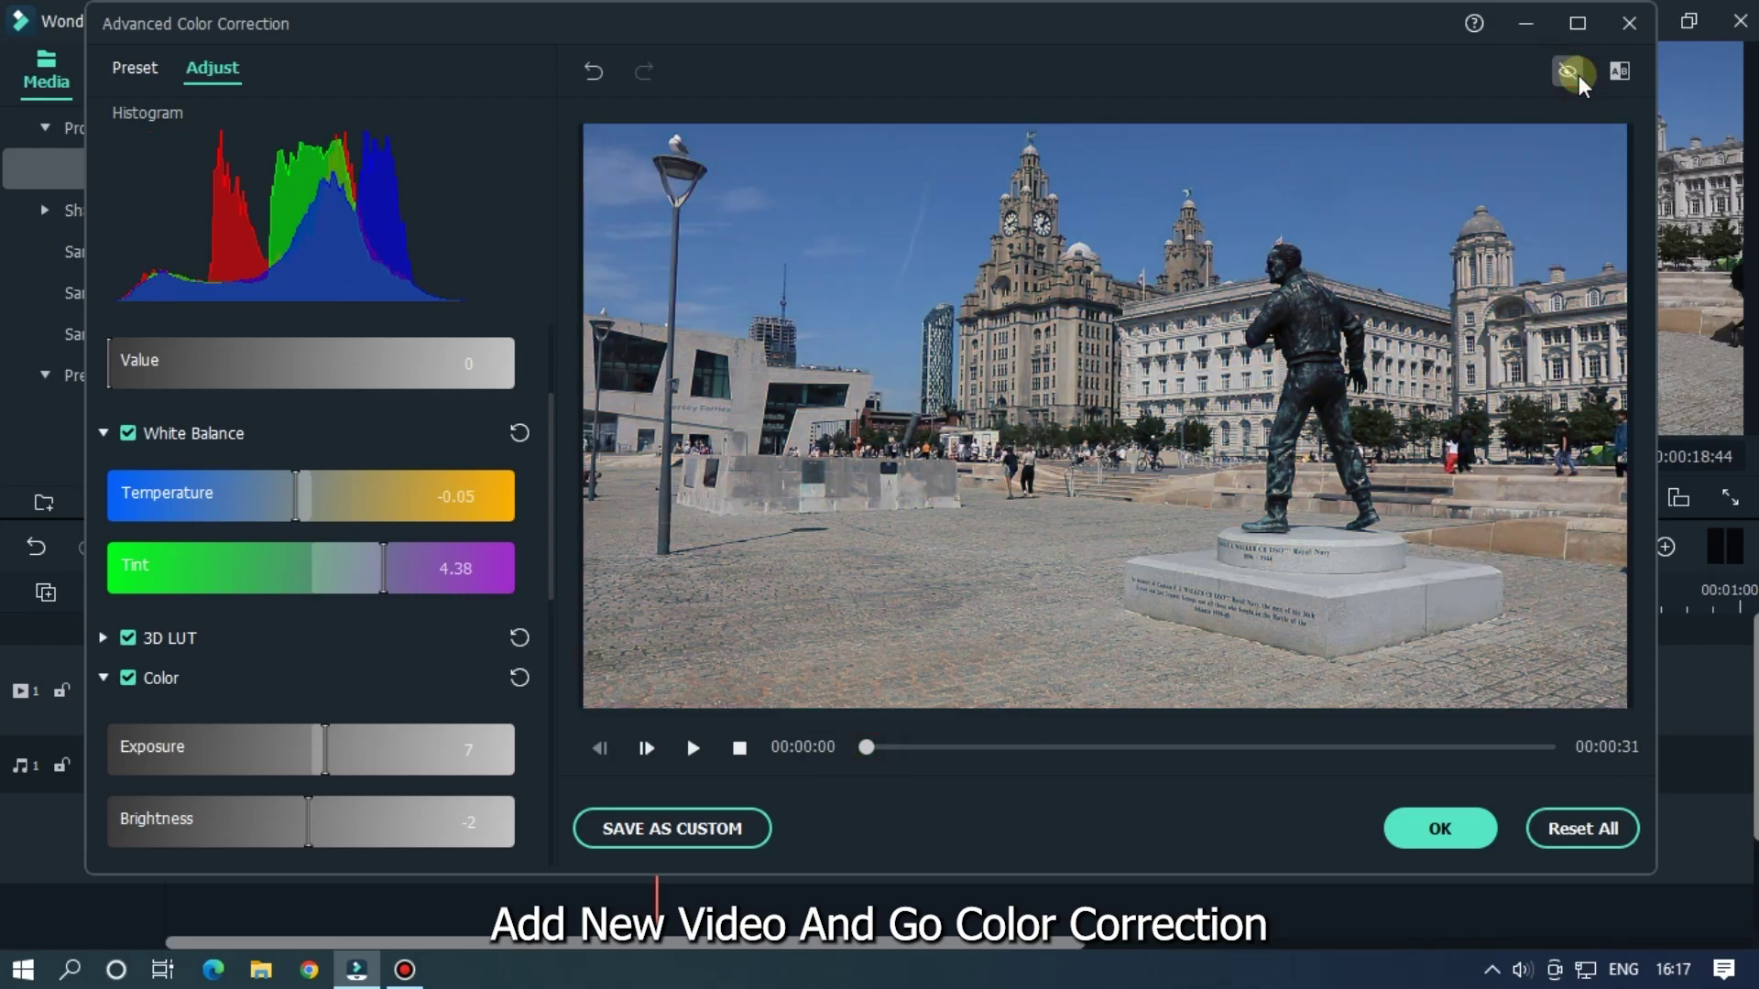
click(1579, 76)
click(1580, 76)
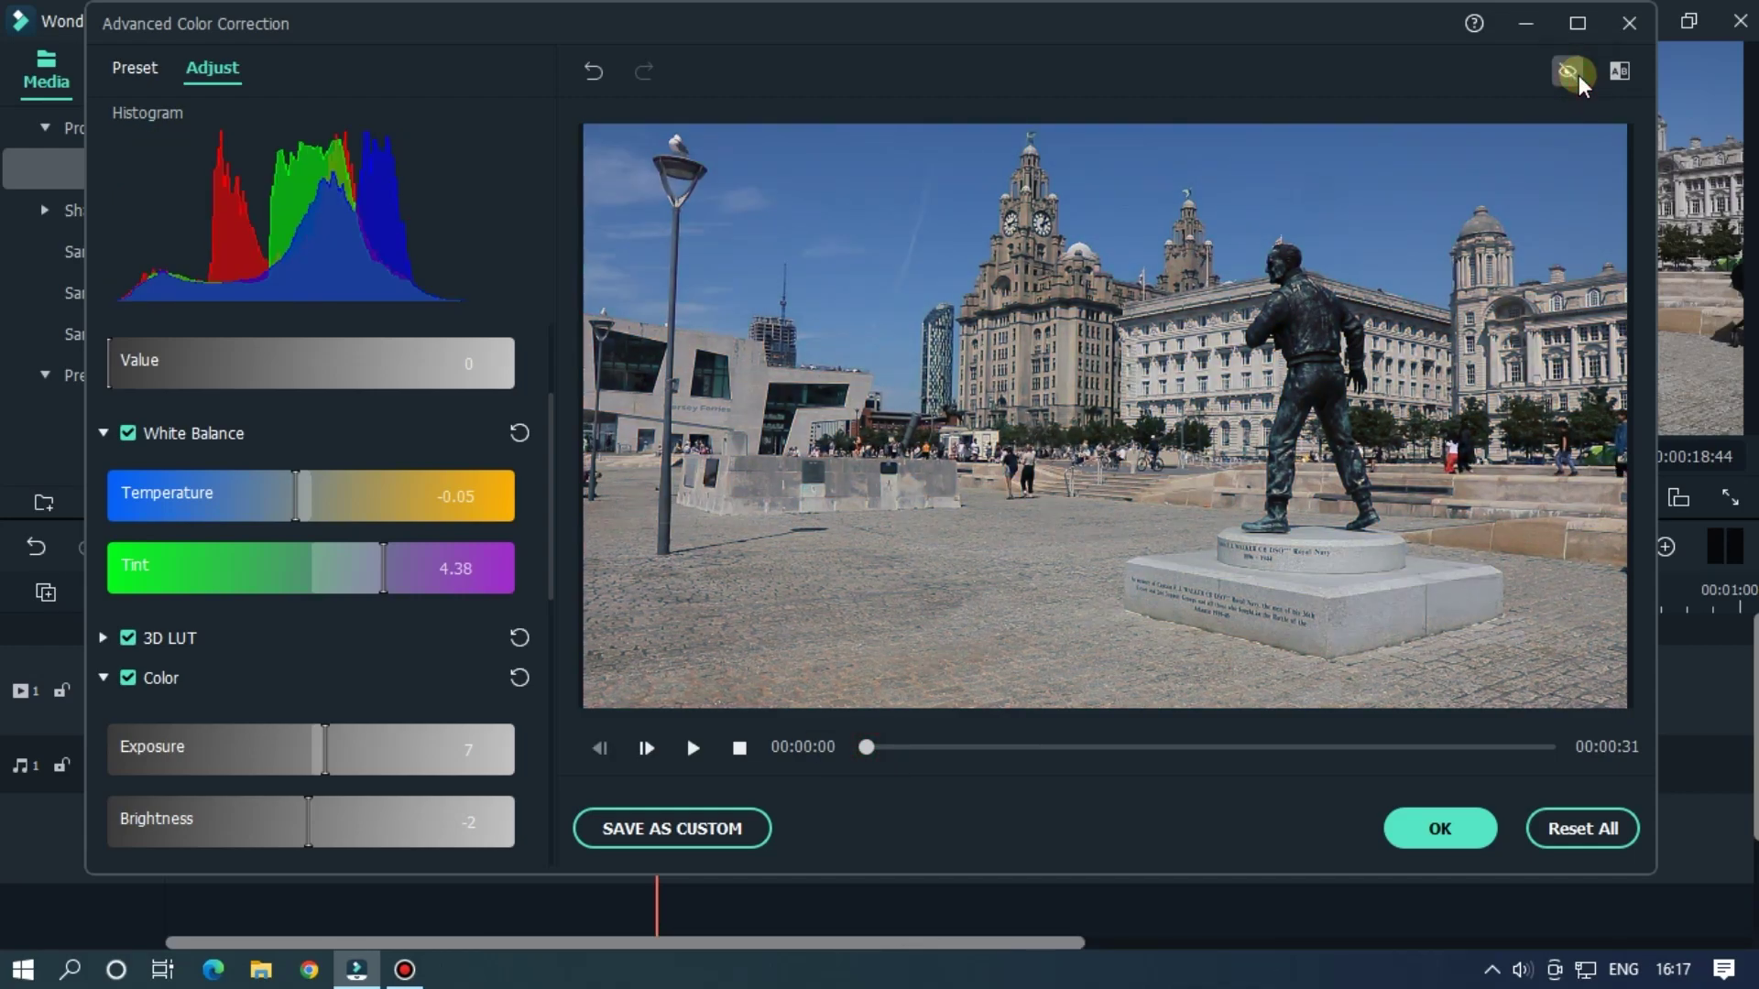
click(1577, 79)
key(space)
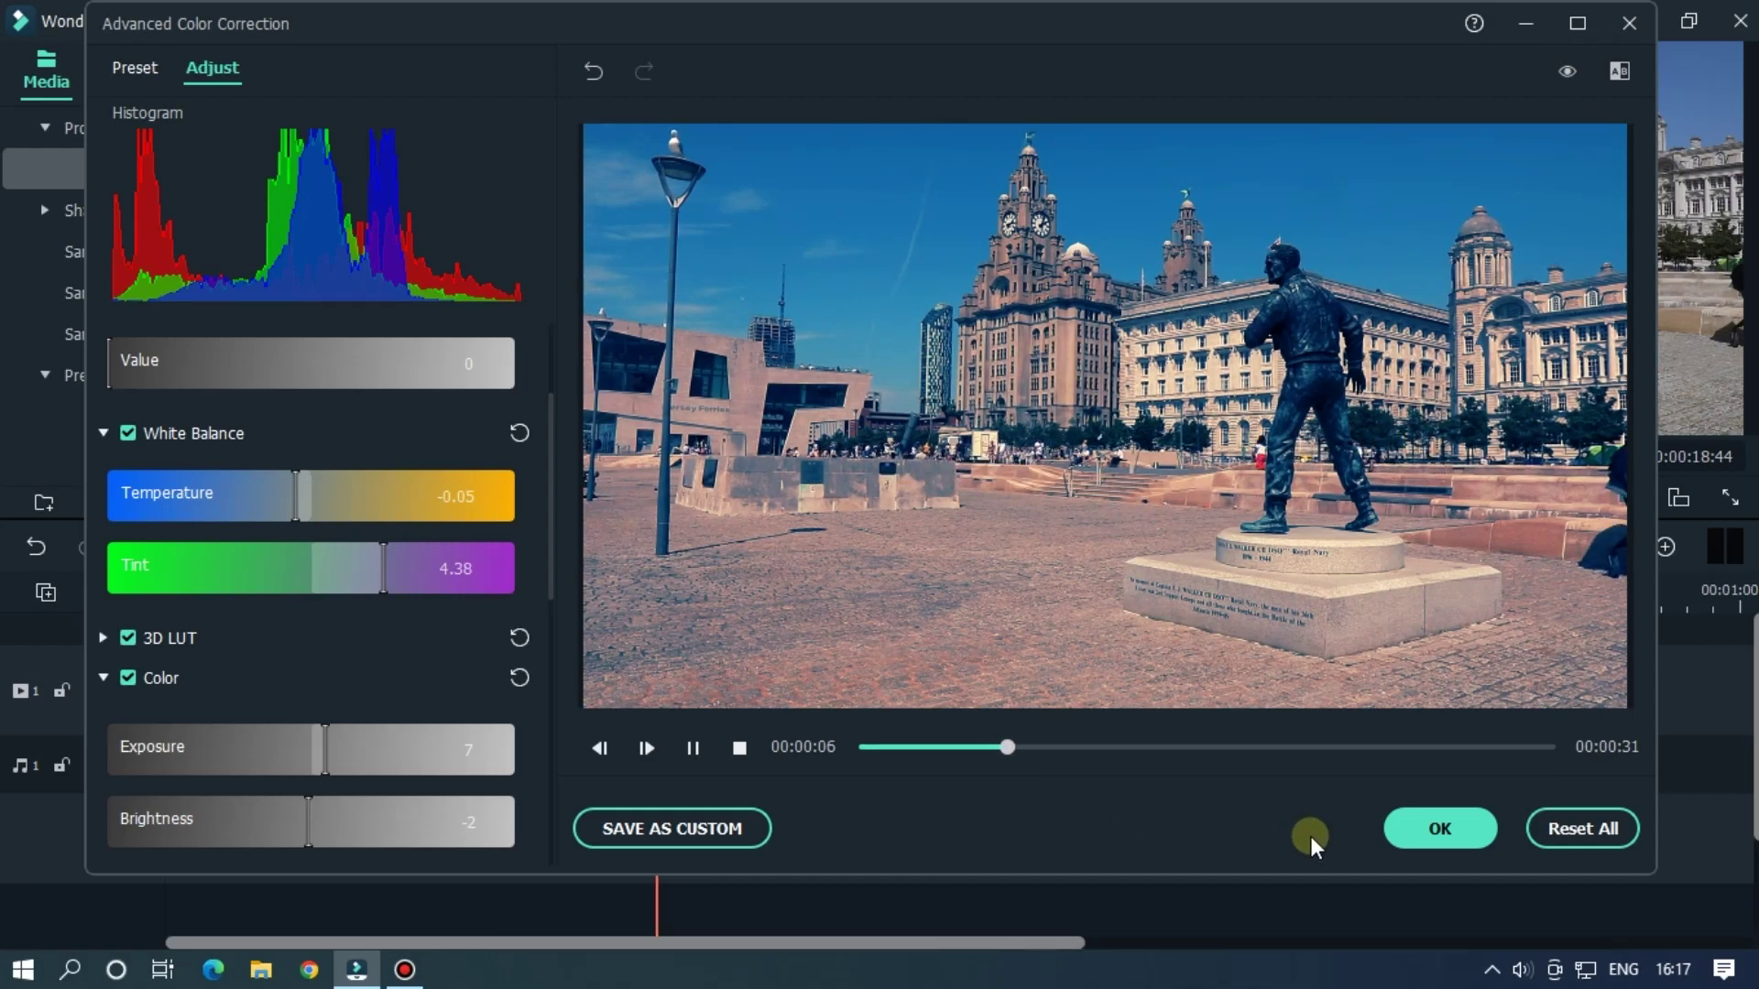
click(1466, 833)
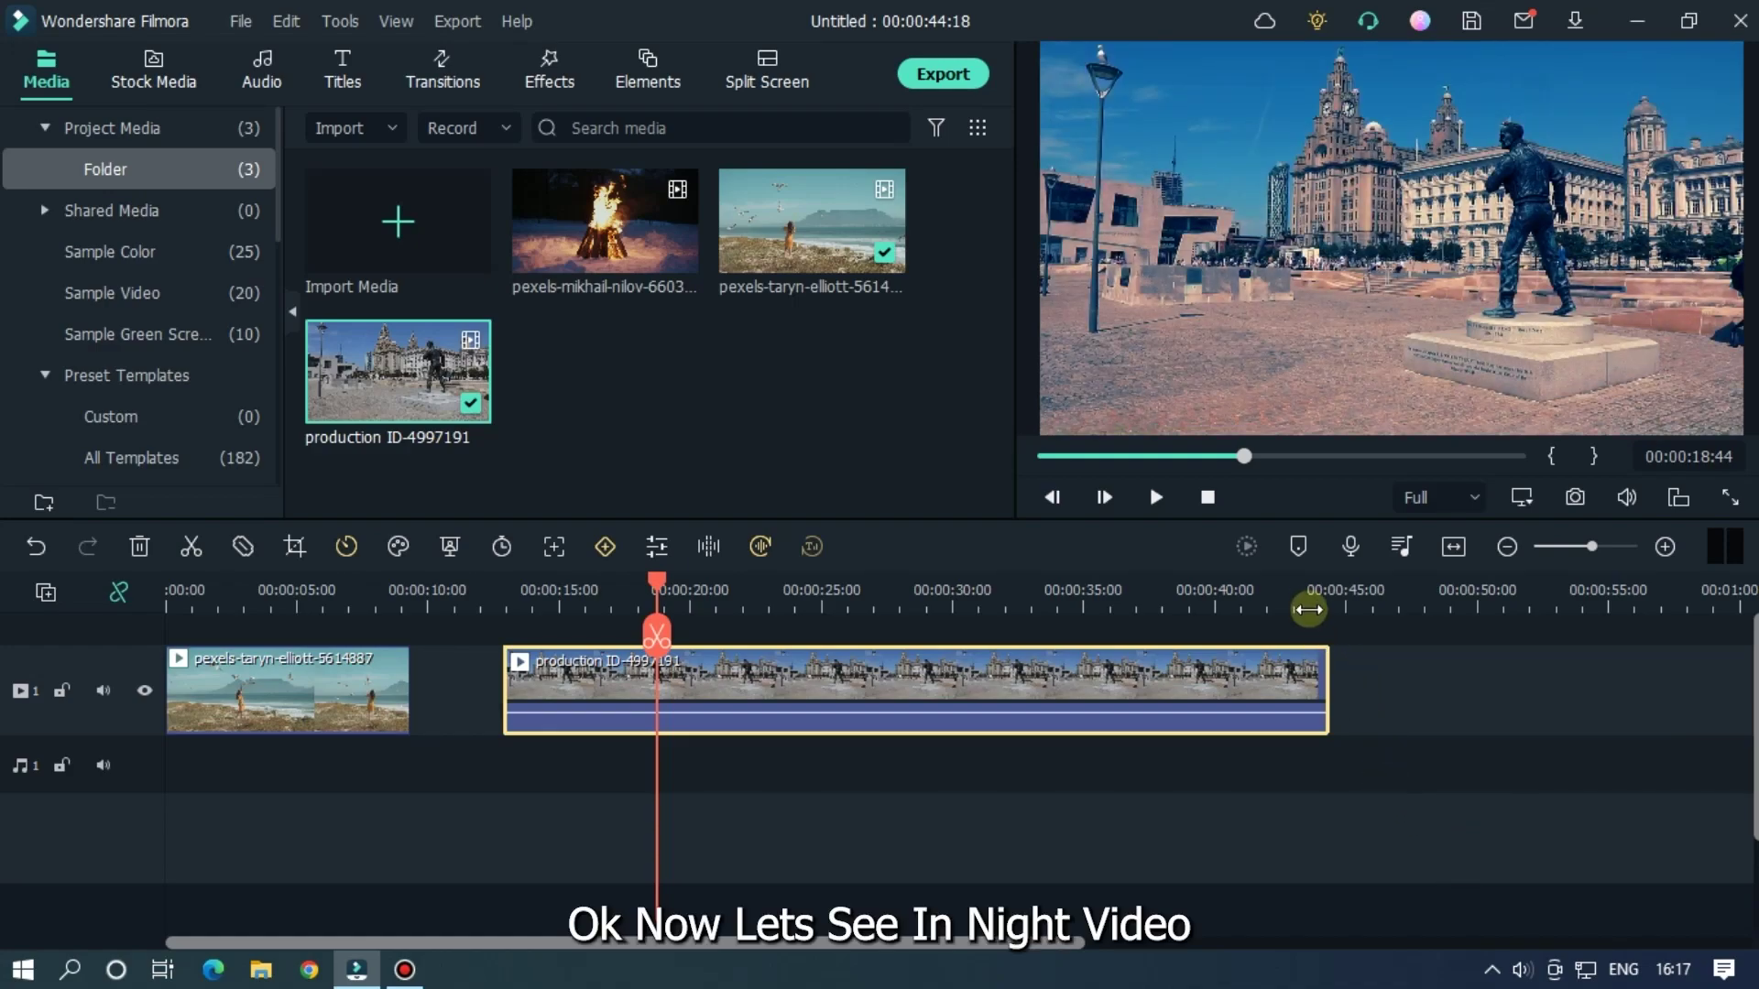
Step: Place the bonfire clip after the city clip and open its Color Correction window
drag(1309, 609, 1119, 589)
mouse_move(605, 221)
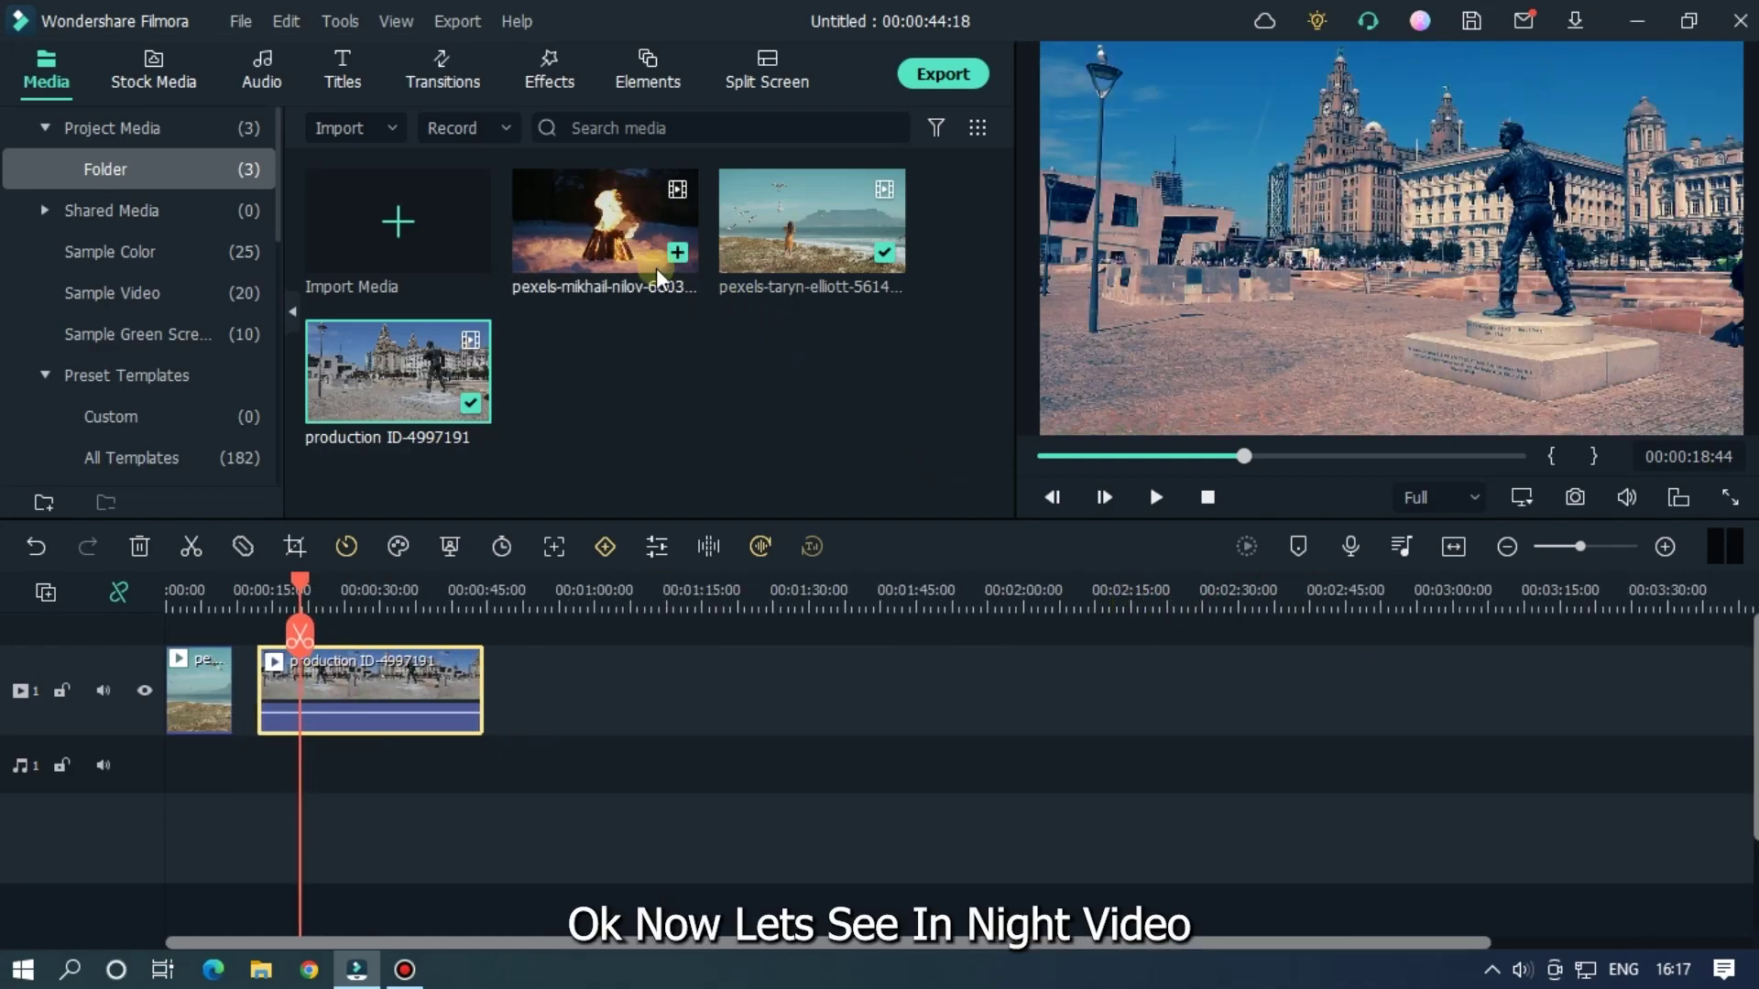
drag(607, 224, 594, 693)
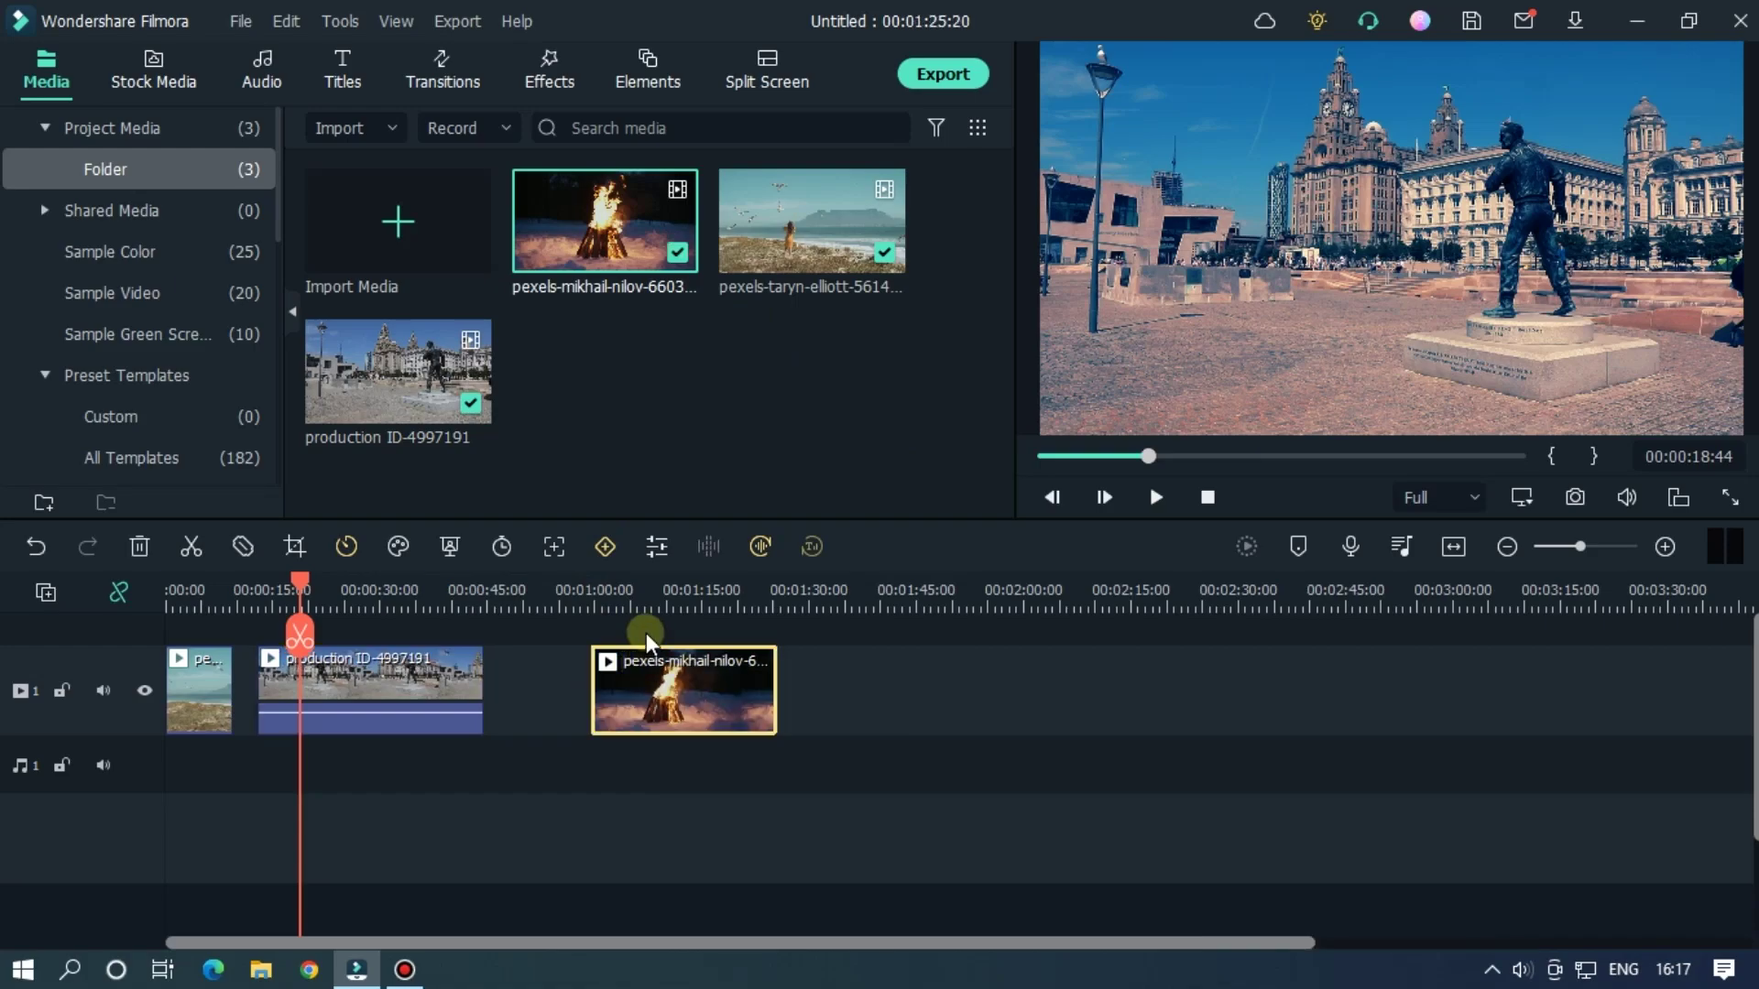
mouse_move(644, 599)
mouse_down()
mouse_move(844, 582)
mouse_move(990, 719)
mouse_up()
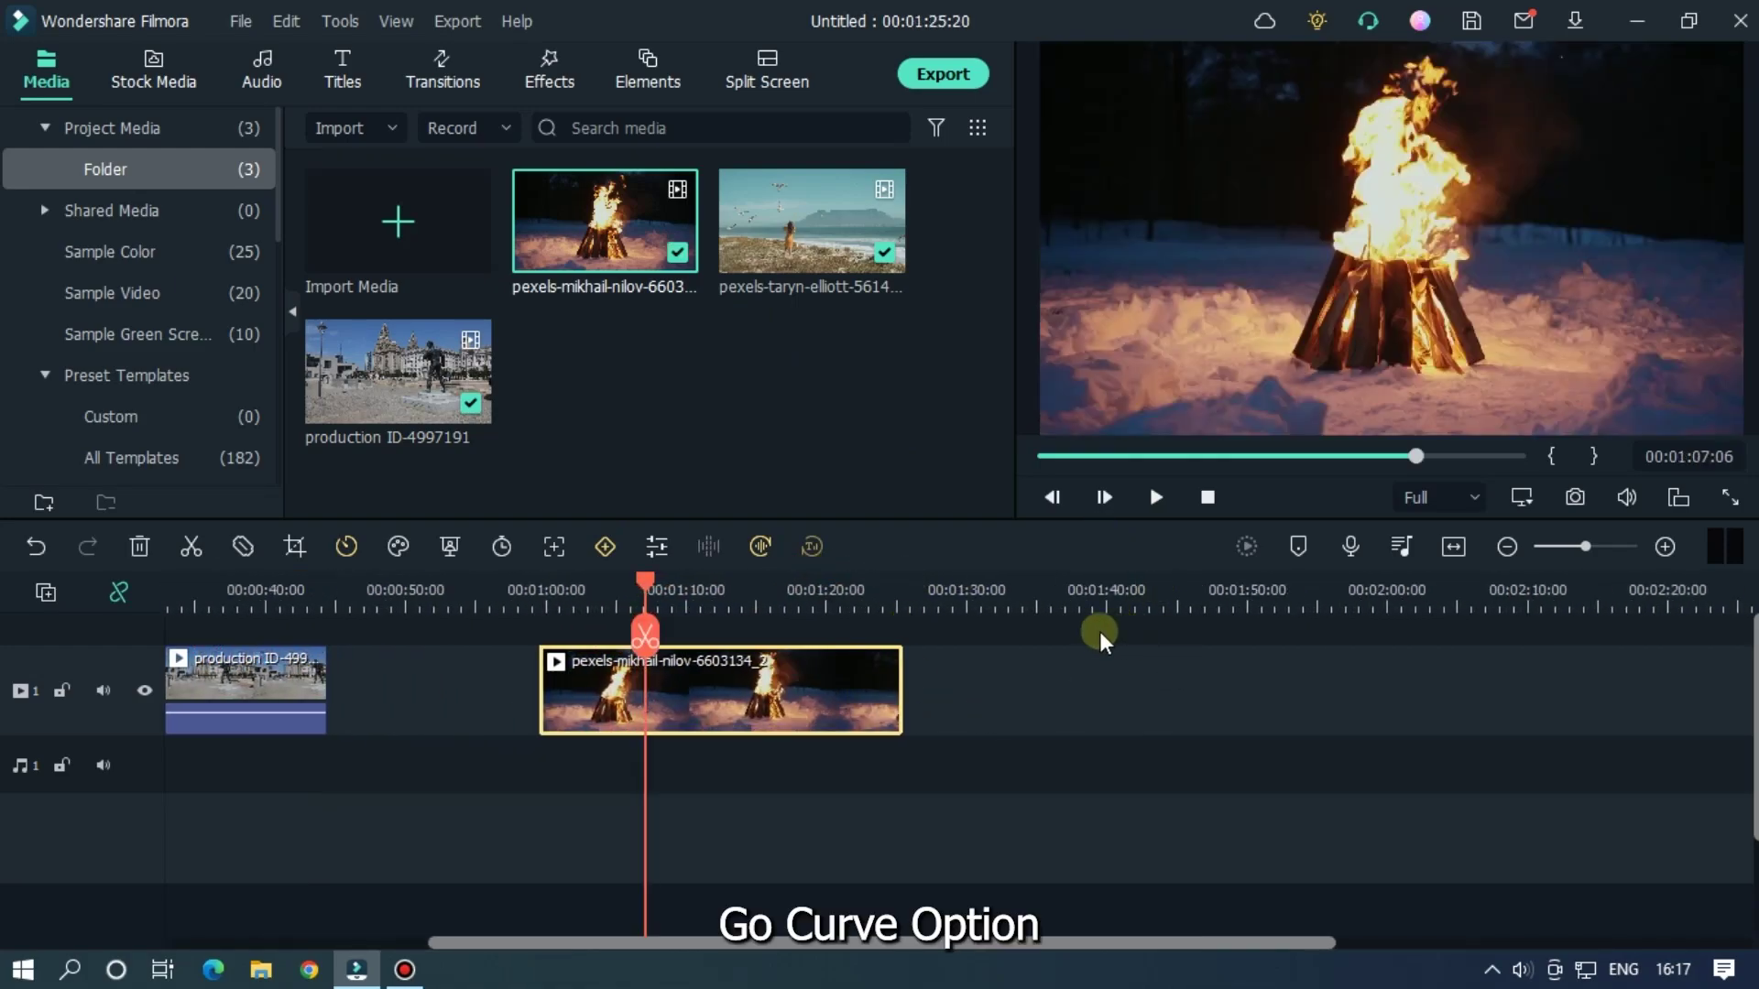
click(399, 546)
click(440, 581)
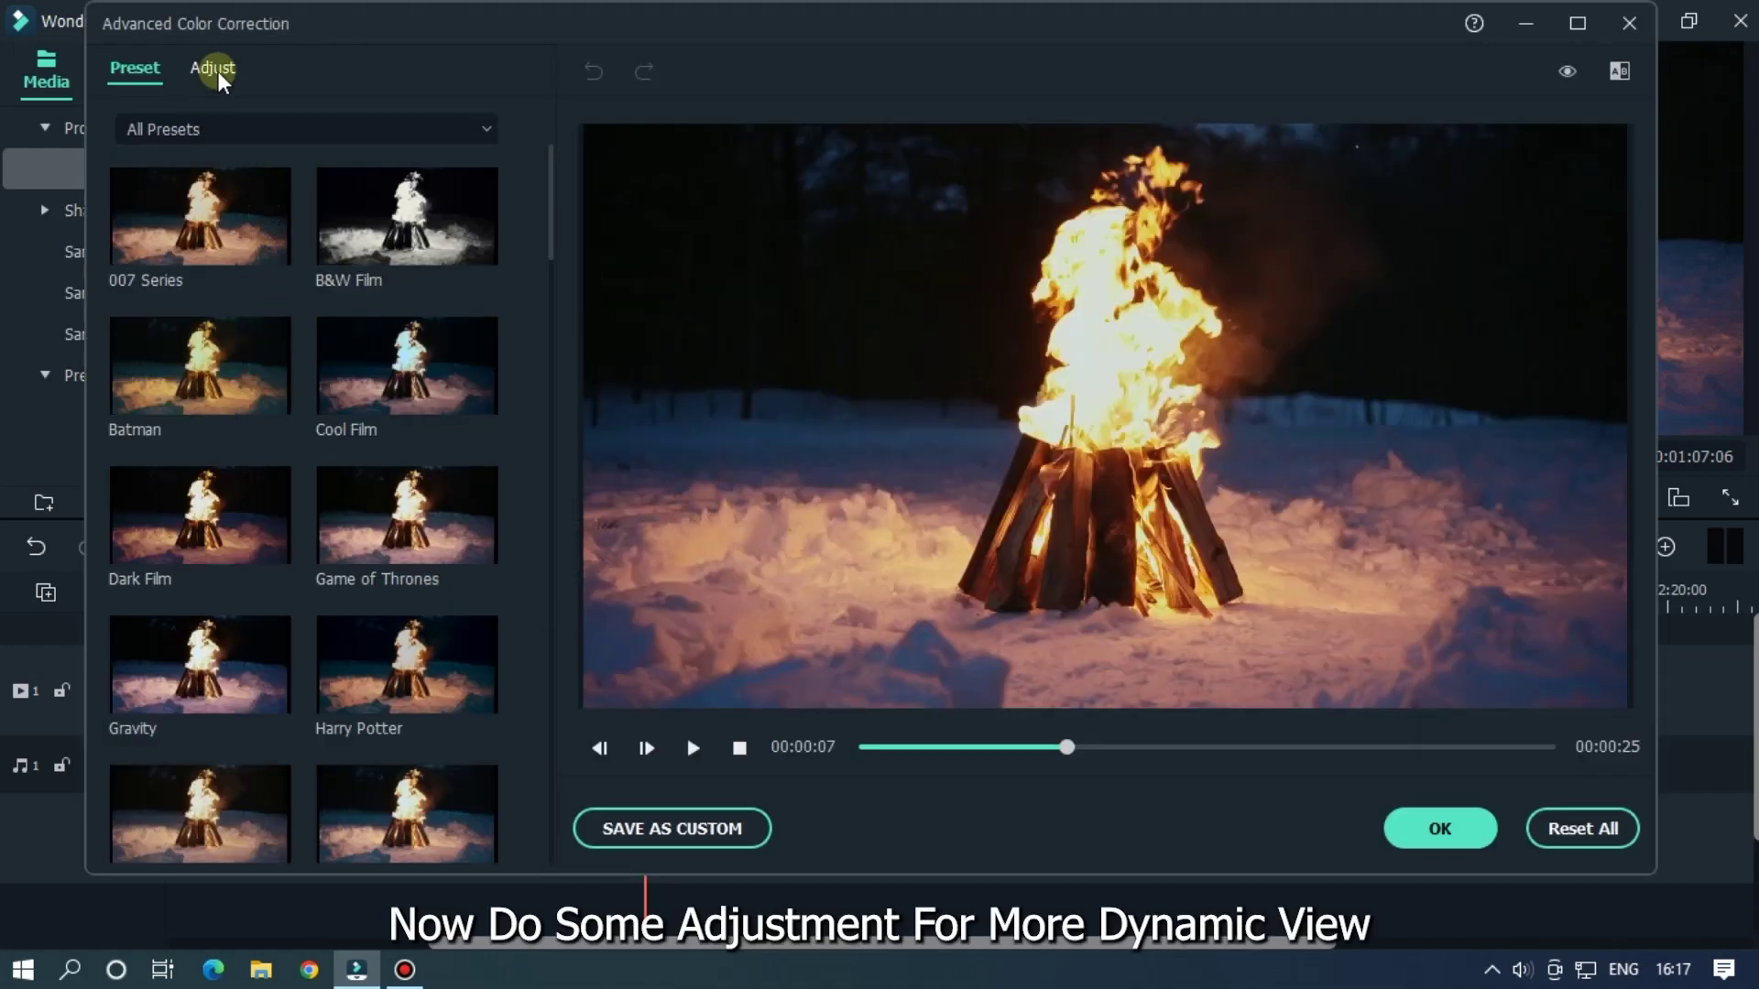
Step: Darken midtones and lift highlights on the bonfire Y curve, then boost the red curve
click(218, 76)
scroll(453, 369, down, 2)
scroll(426, 440, down, 1)
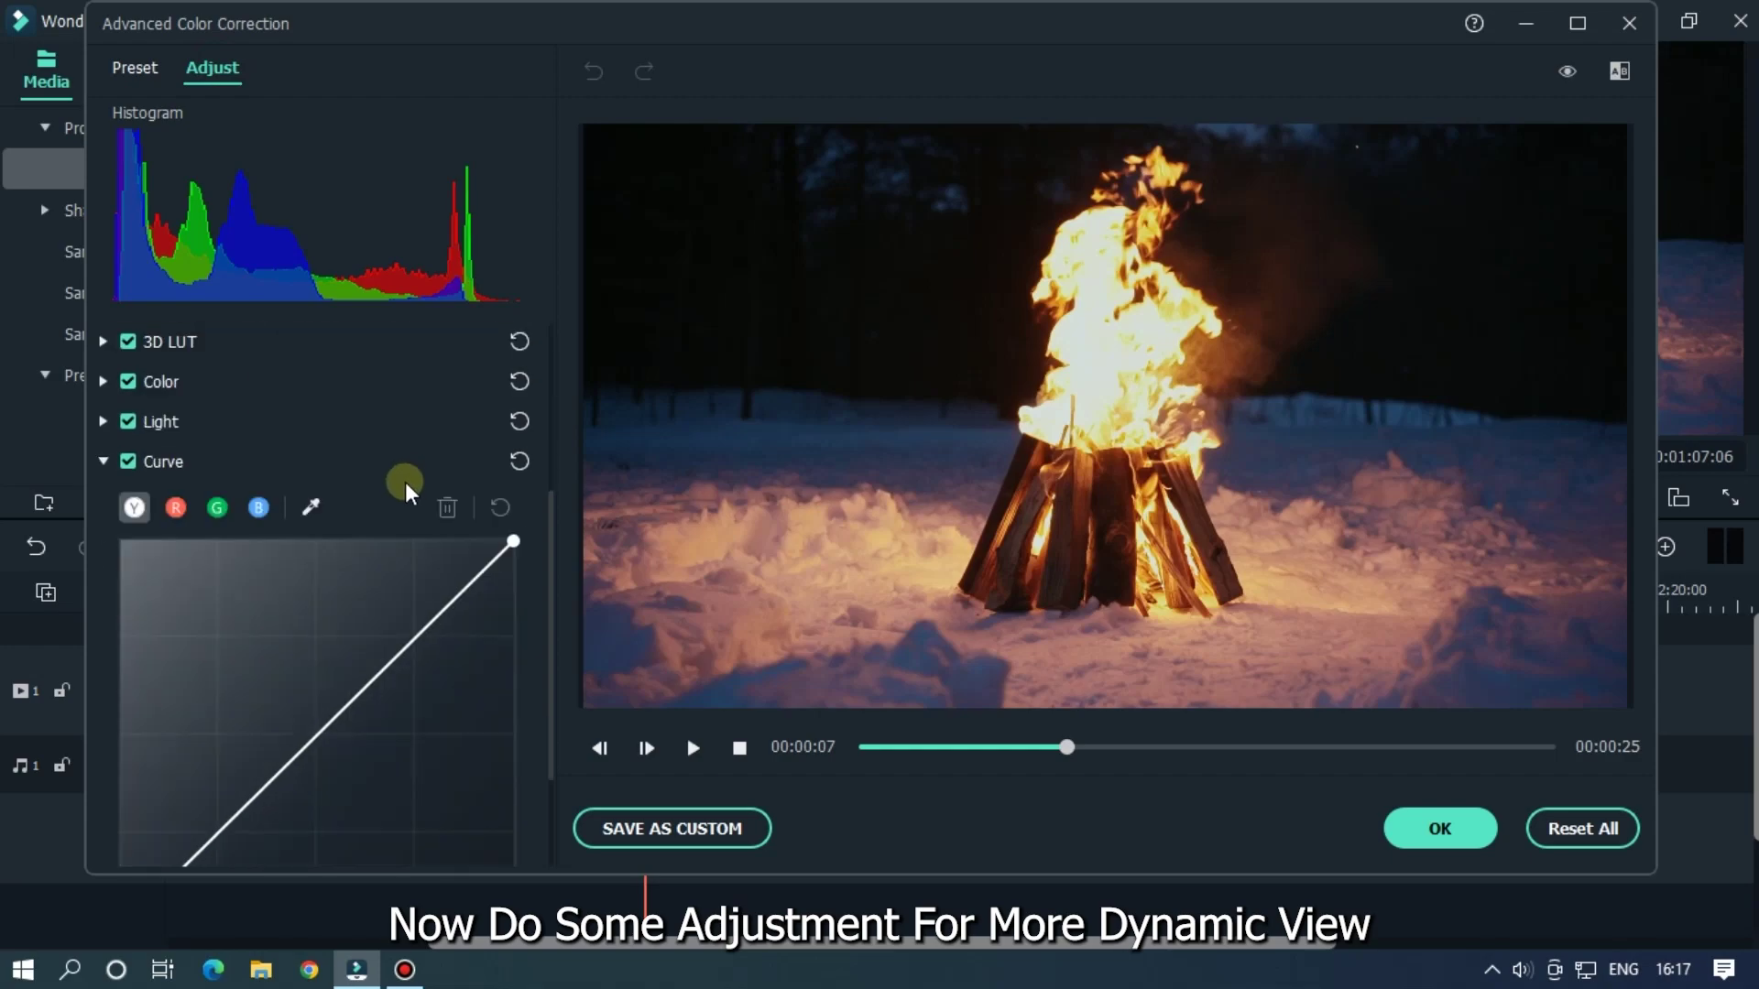
scroll(399, 468, down, 1)
scroll(399, 419, down, 1)
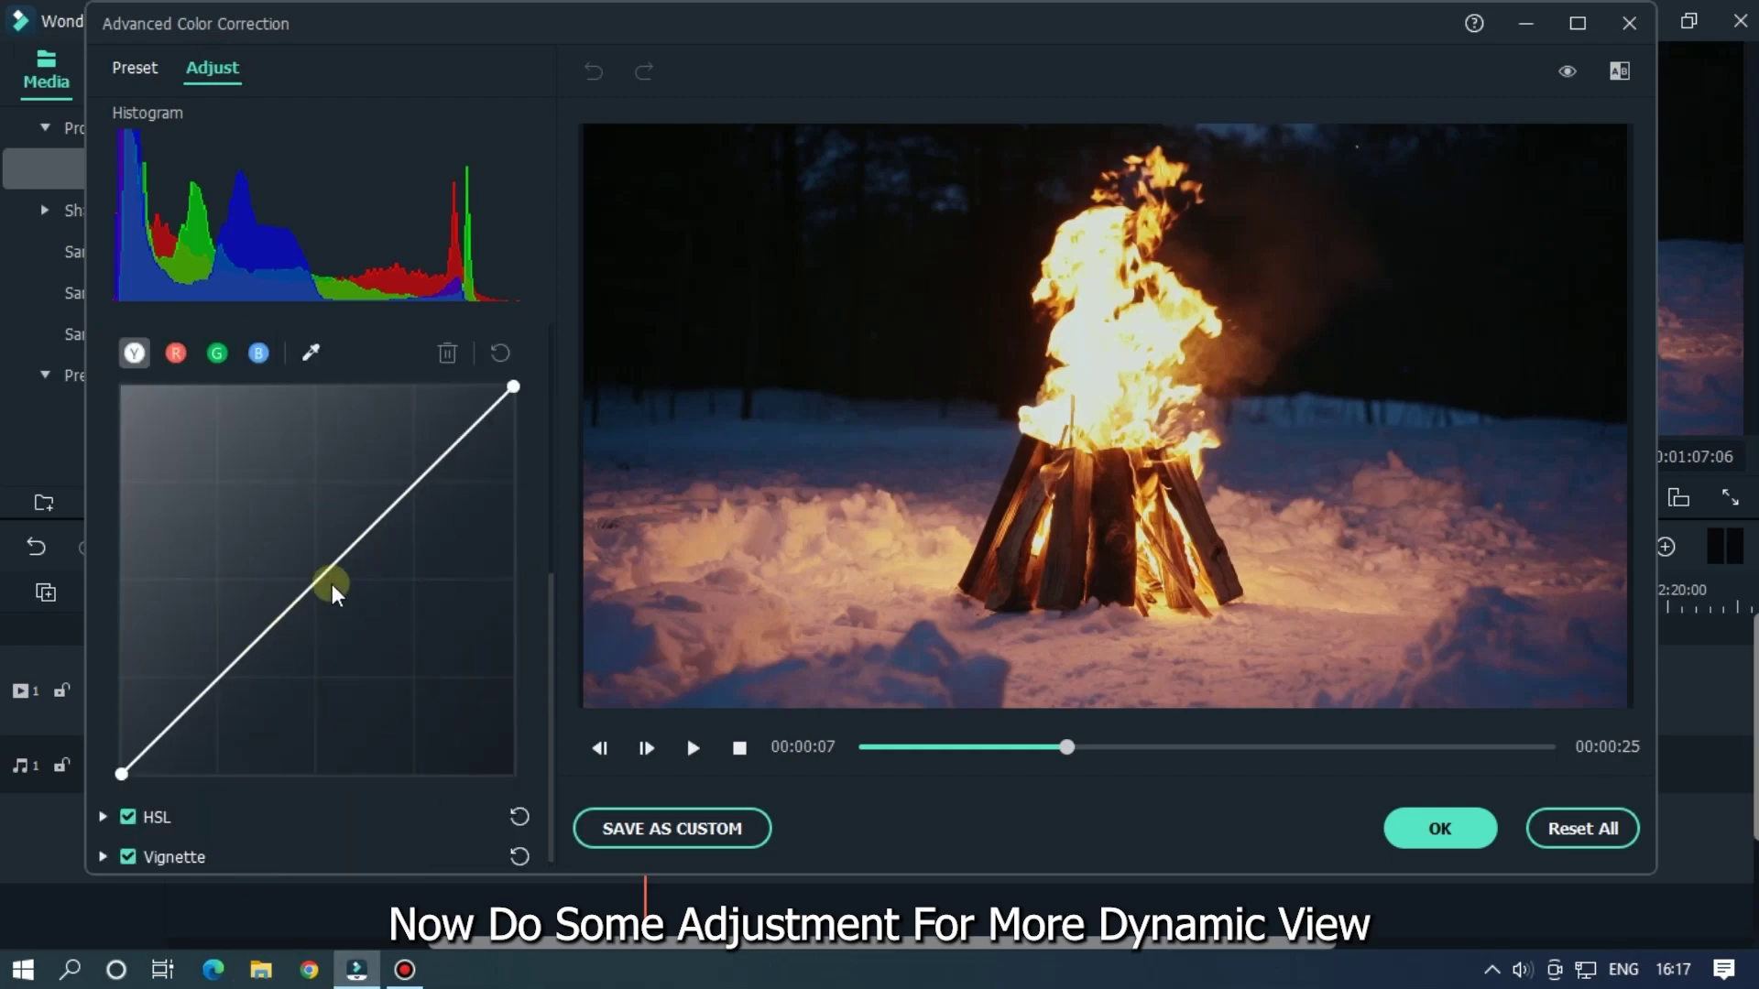
drag(326, 583, 348, 608)
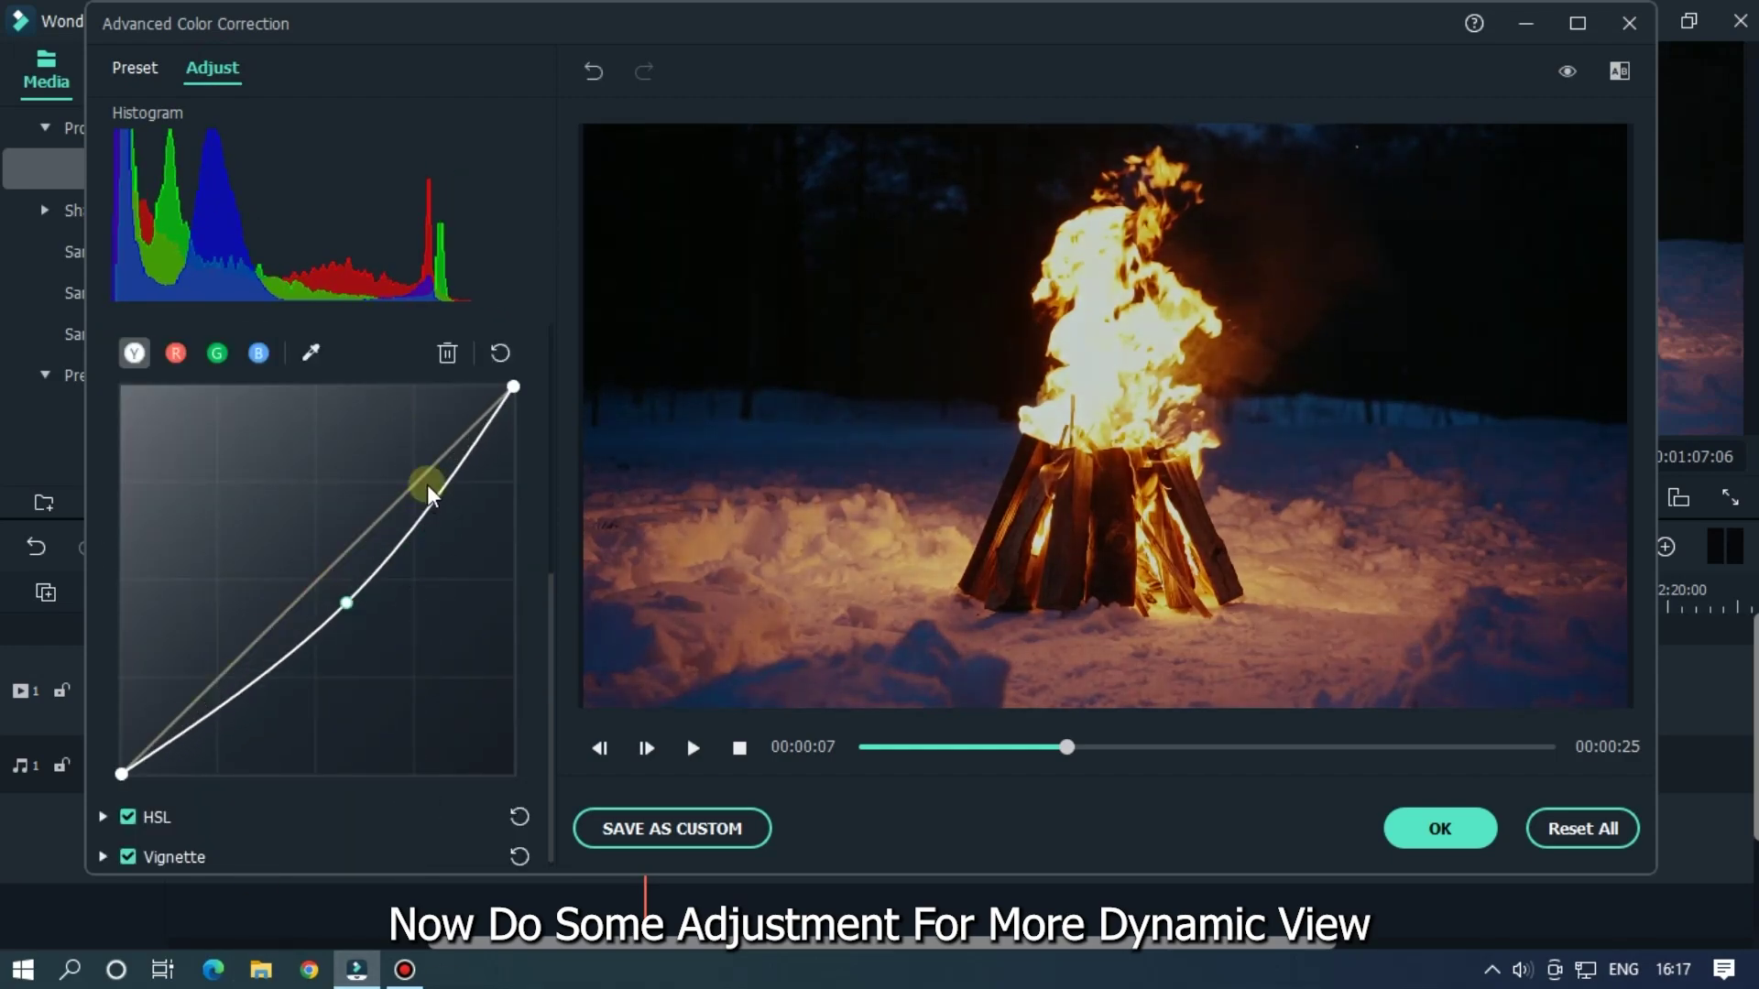
drag(429, 492, 438, 465)
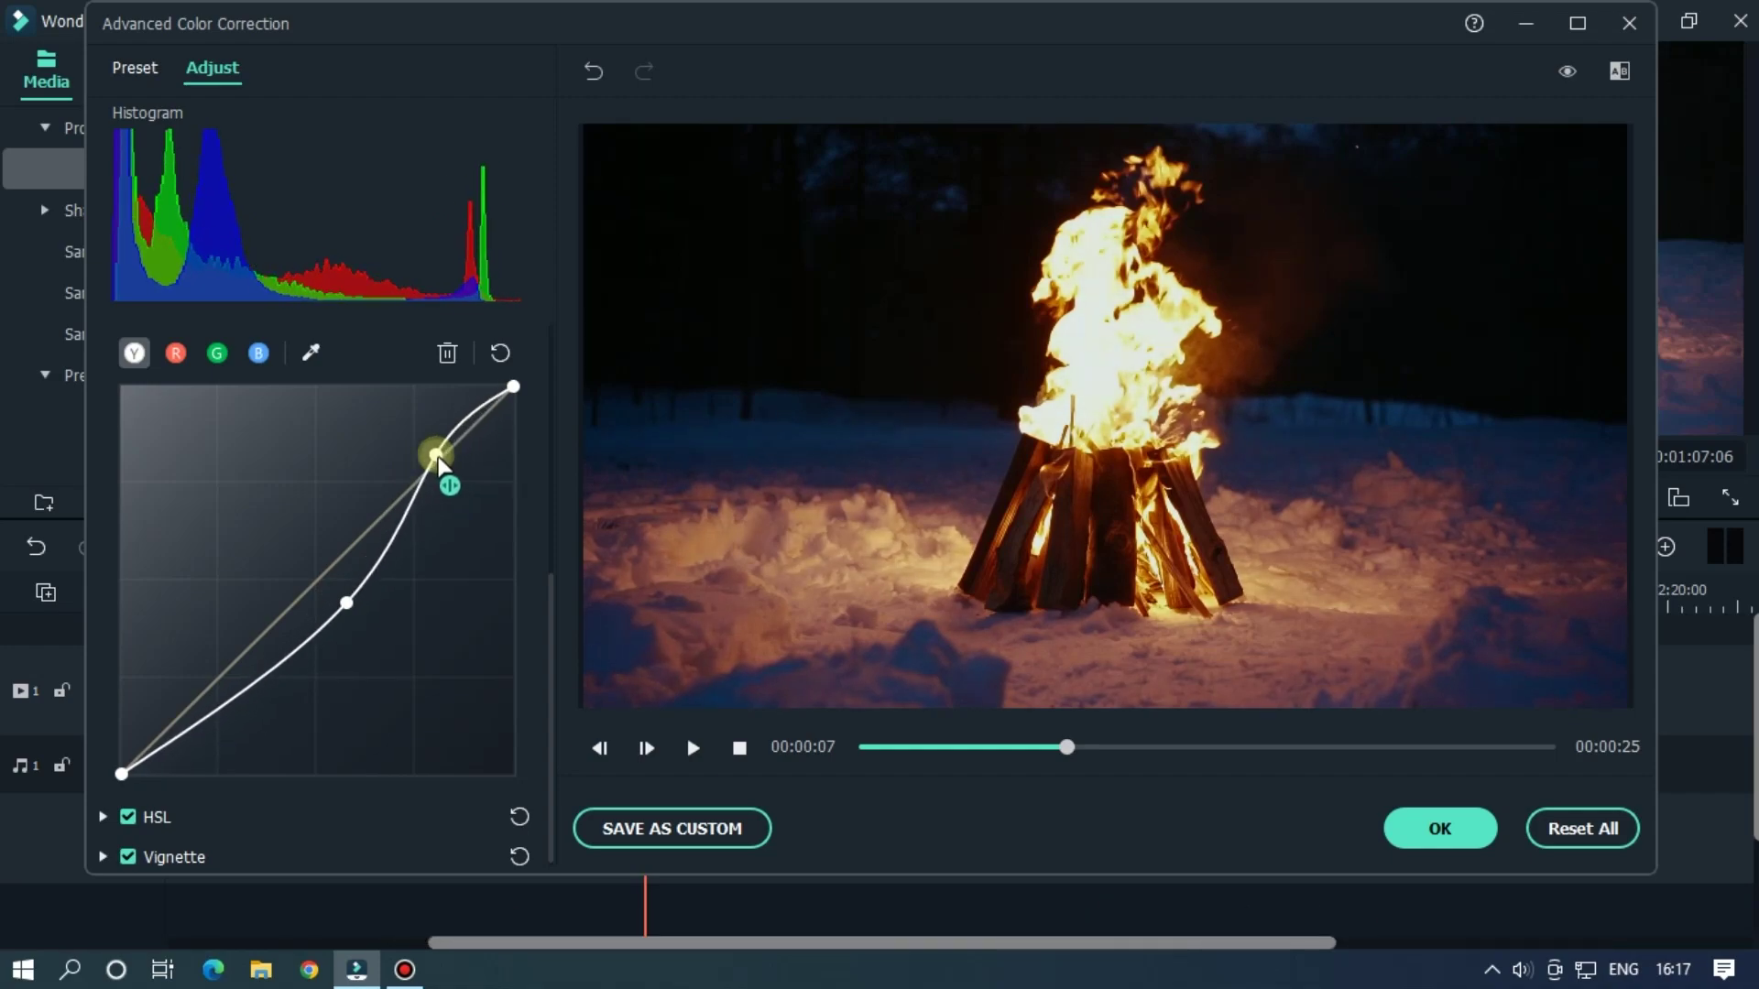
click(175, 354)
drag(326, 571, 314, 565)
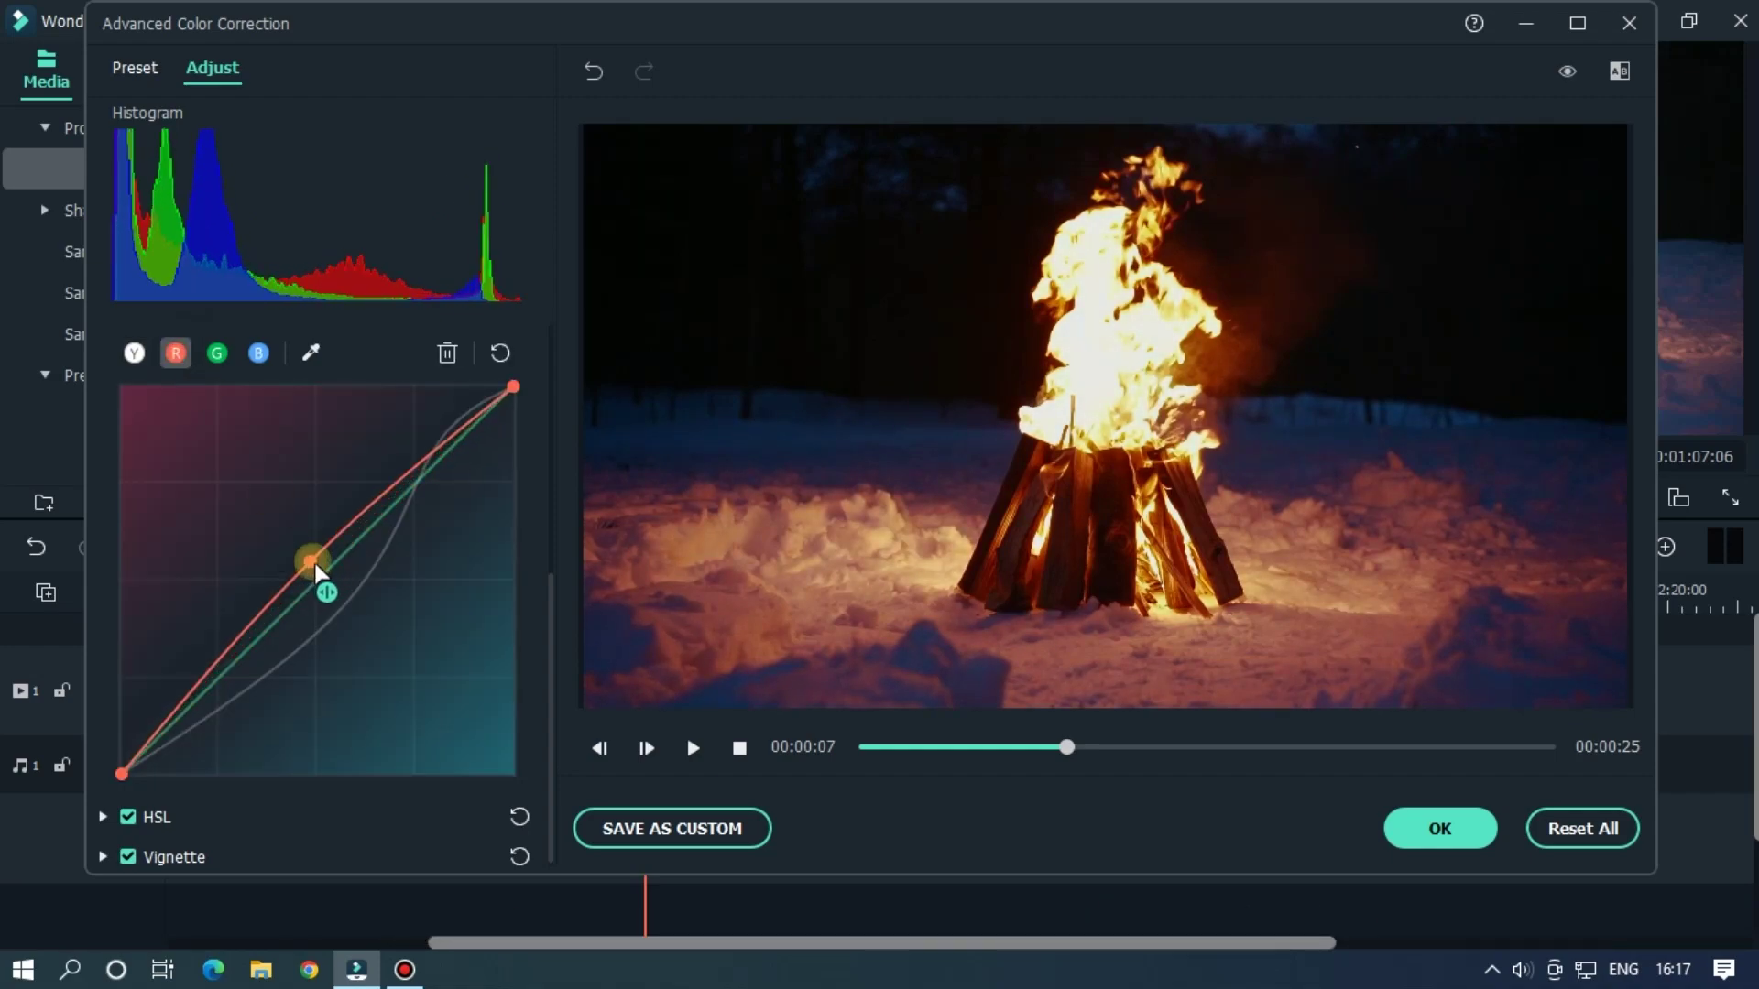
drag(444, 455, 443, 412)
drag(192, 698, 190, 703)
Step: Raise the green curve's upper tones and lift the blue curve slightly
click(217, 355)
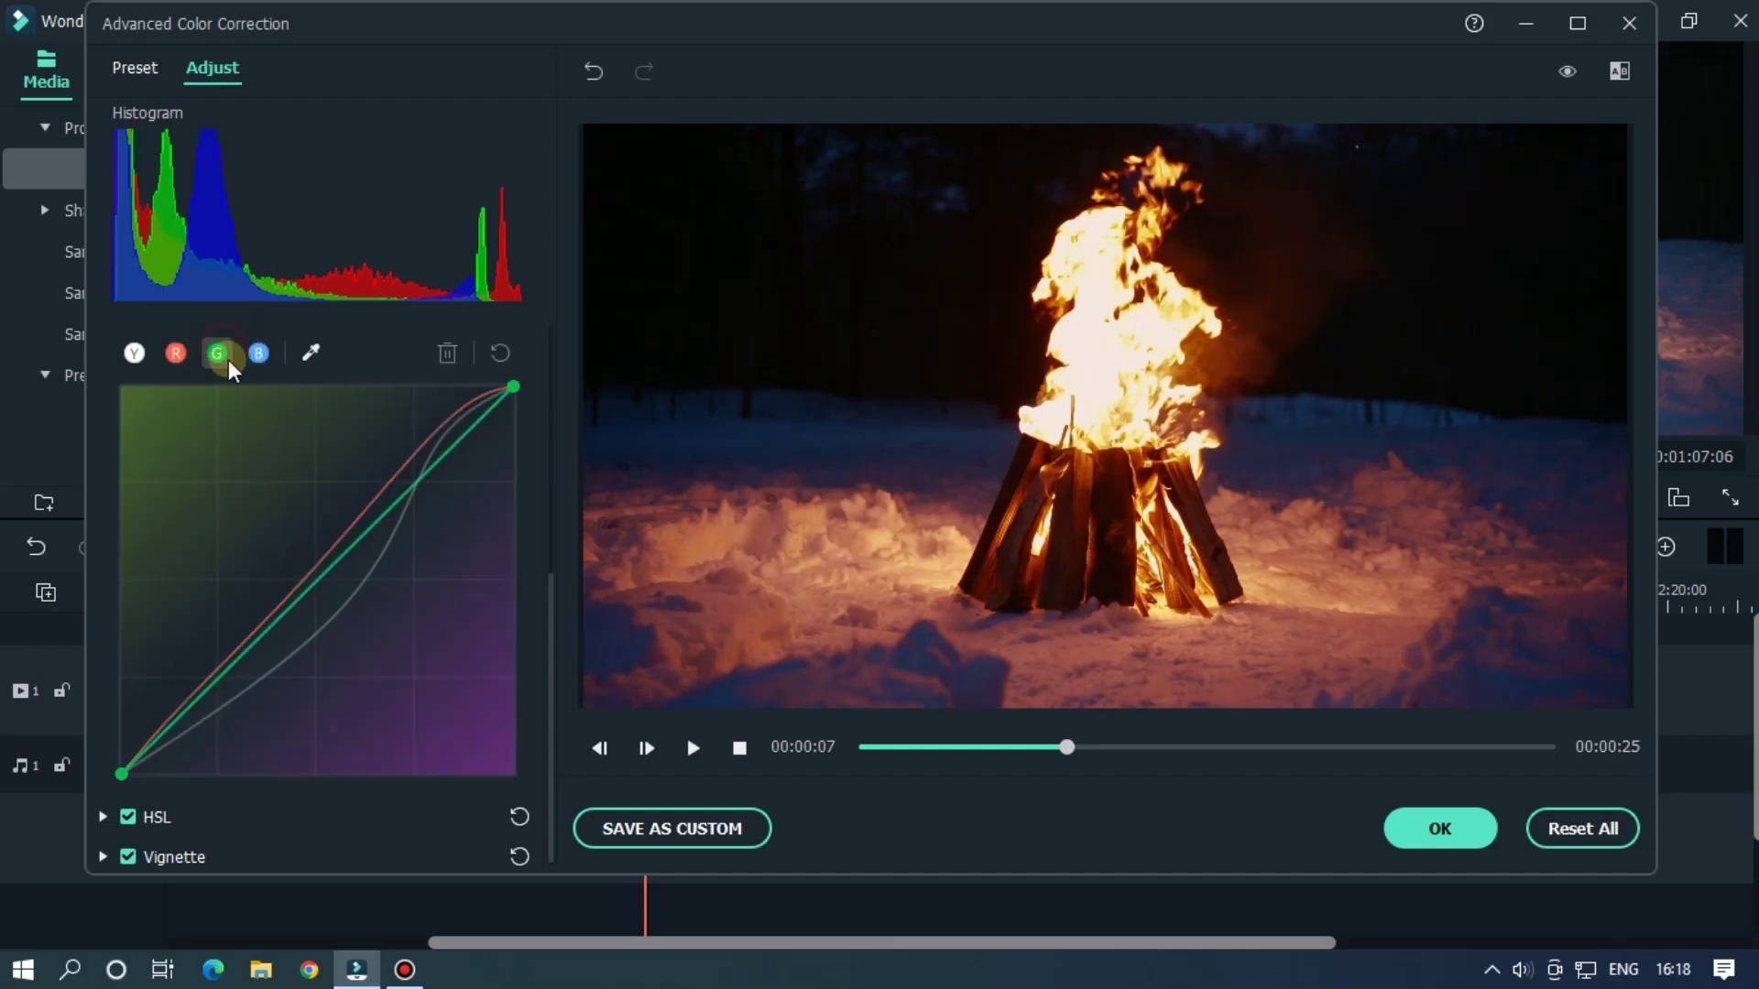
drag(321, 589, 327, 595)
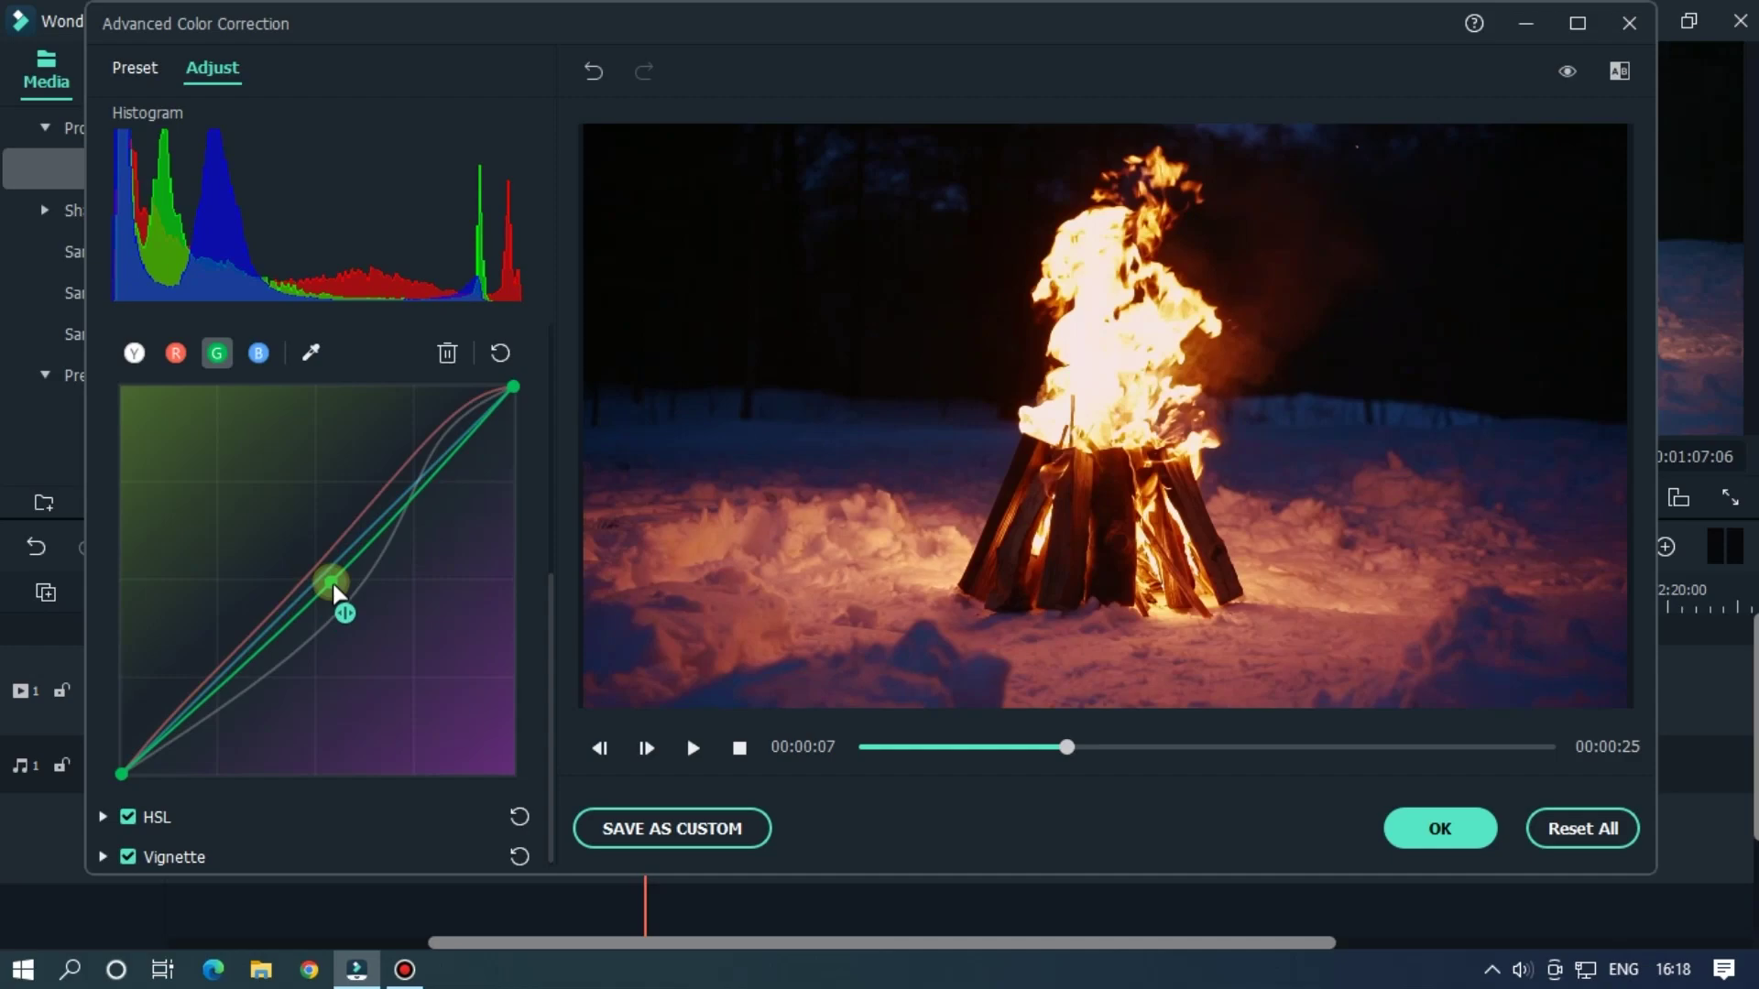
drag(452, 471, 446, 449)
click(260, 354)
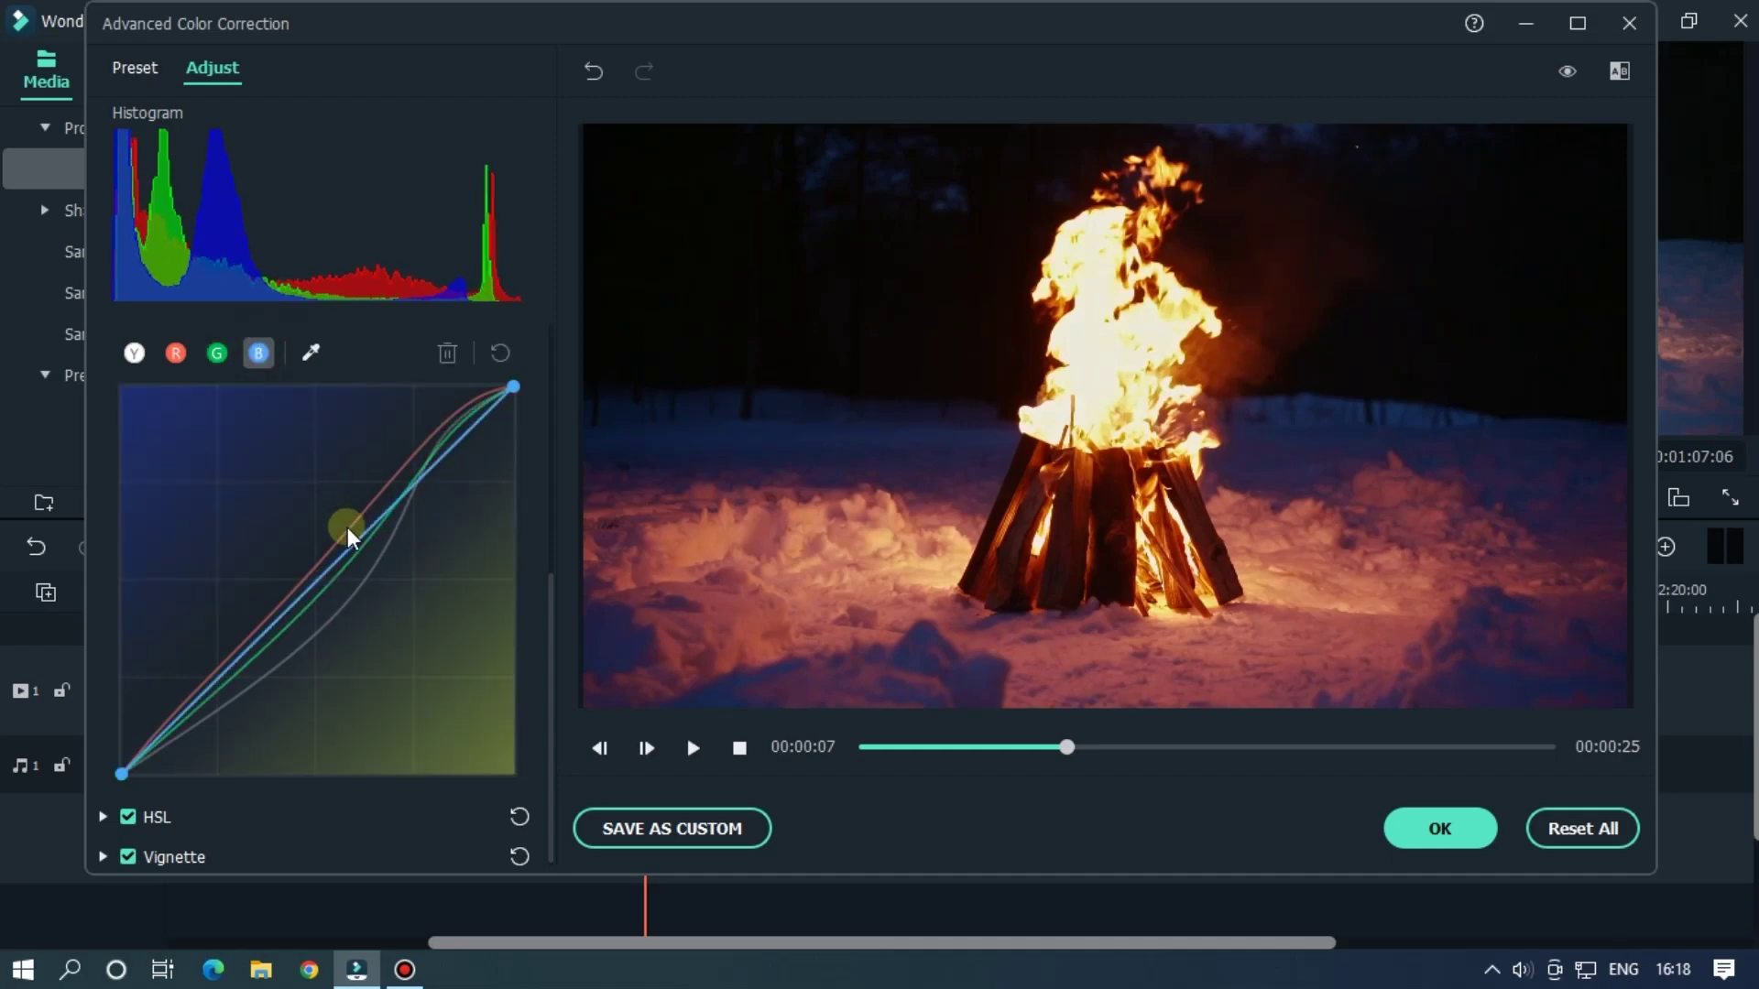
drag(309, 593, 305, 577)
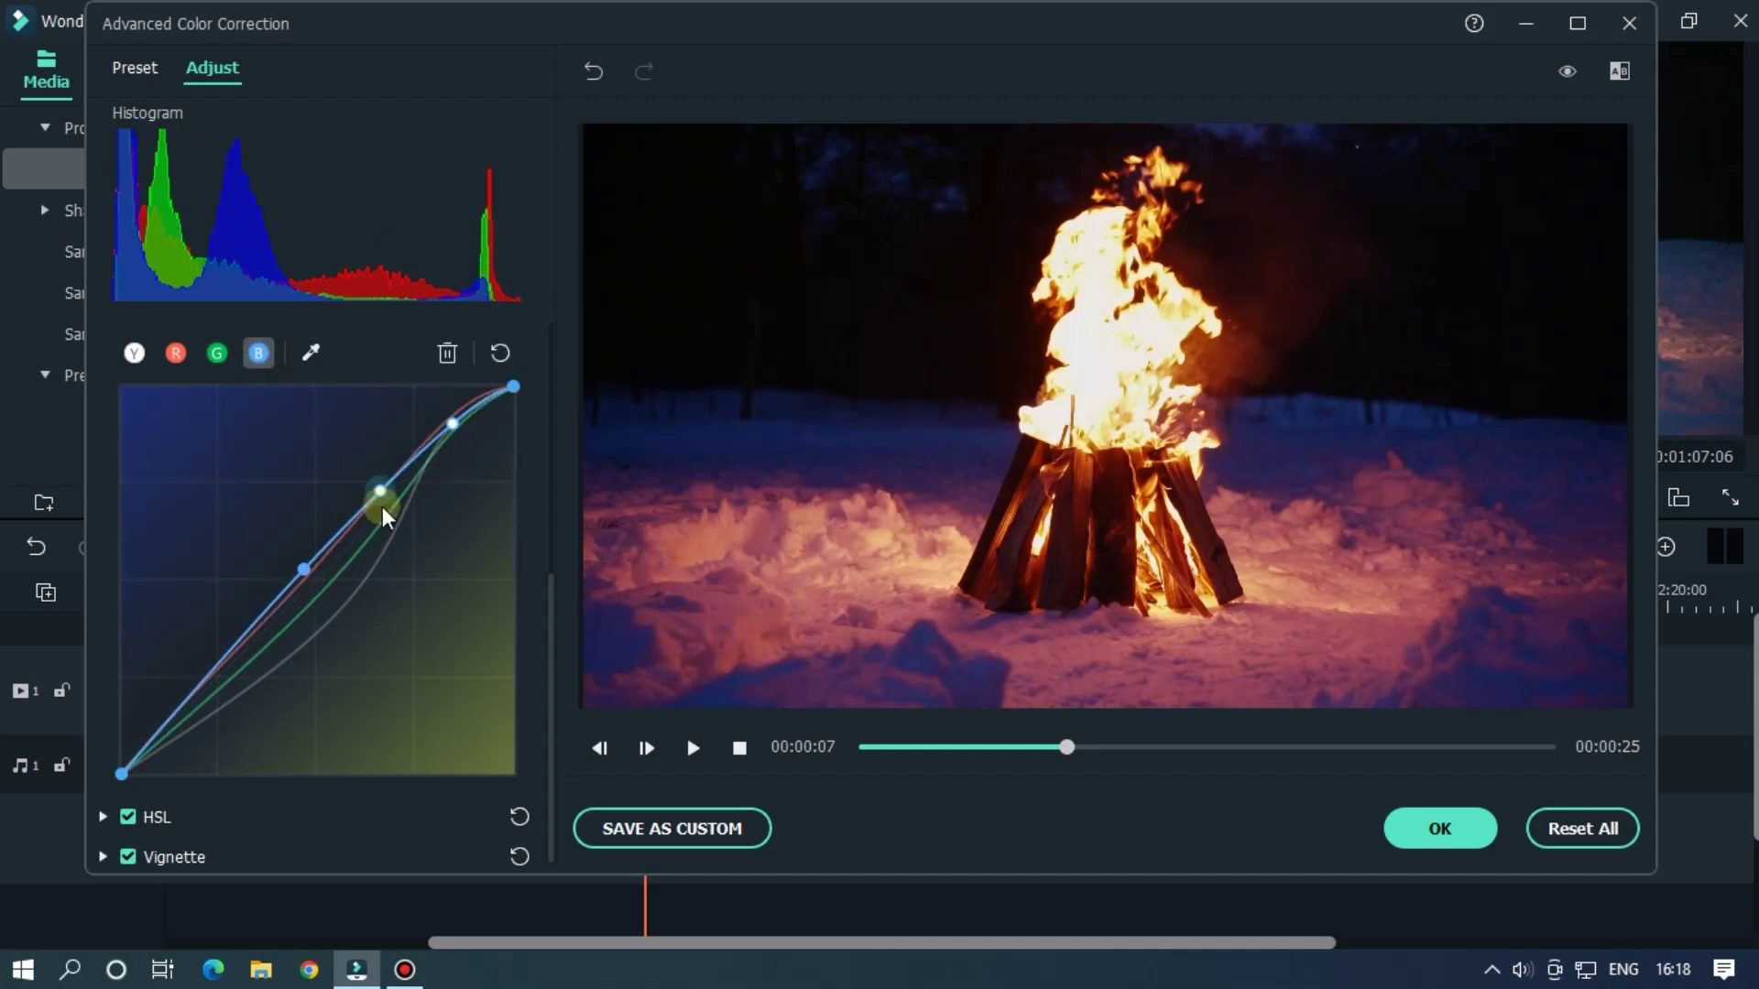
Step: Play the bonfire clip in Side By Side before/after view
click(1624, 71)
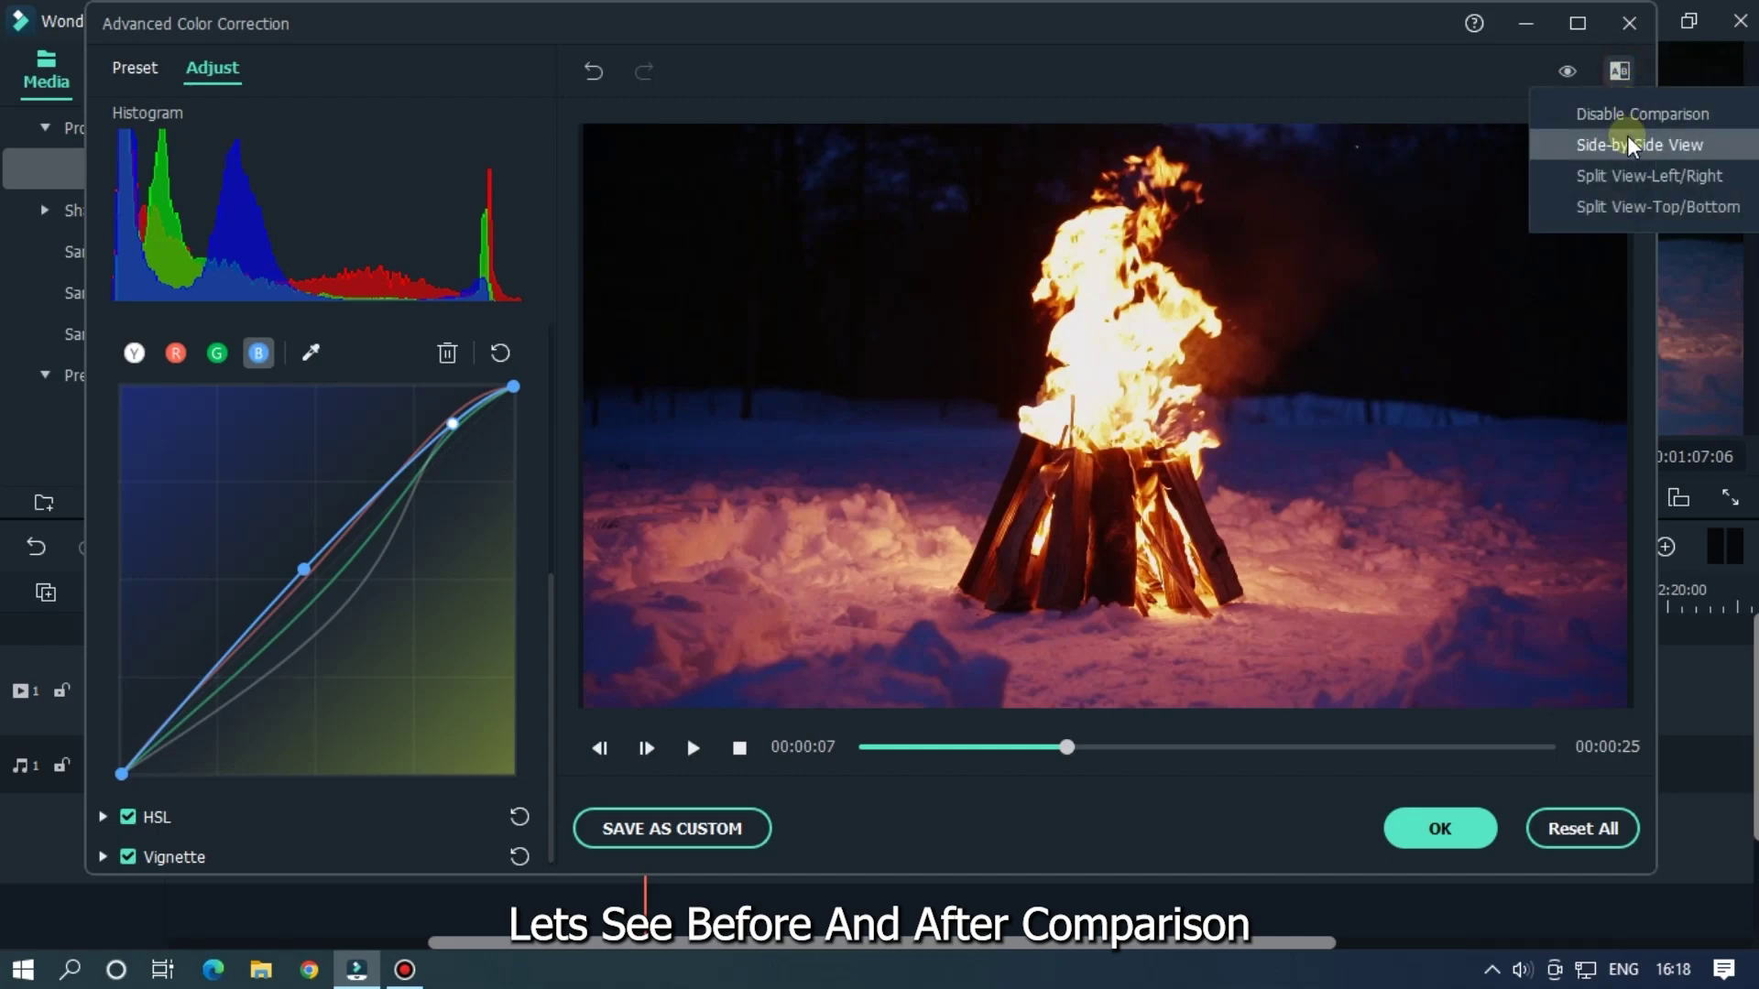
click(1617, 144)
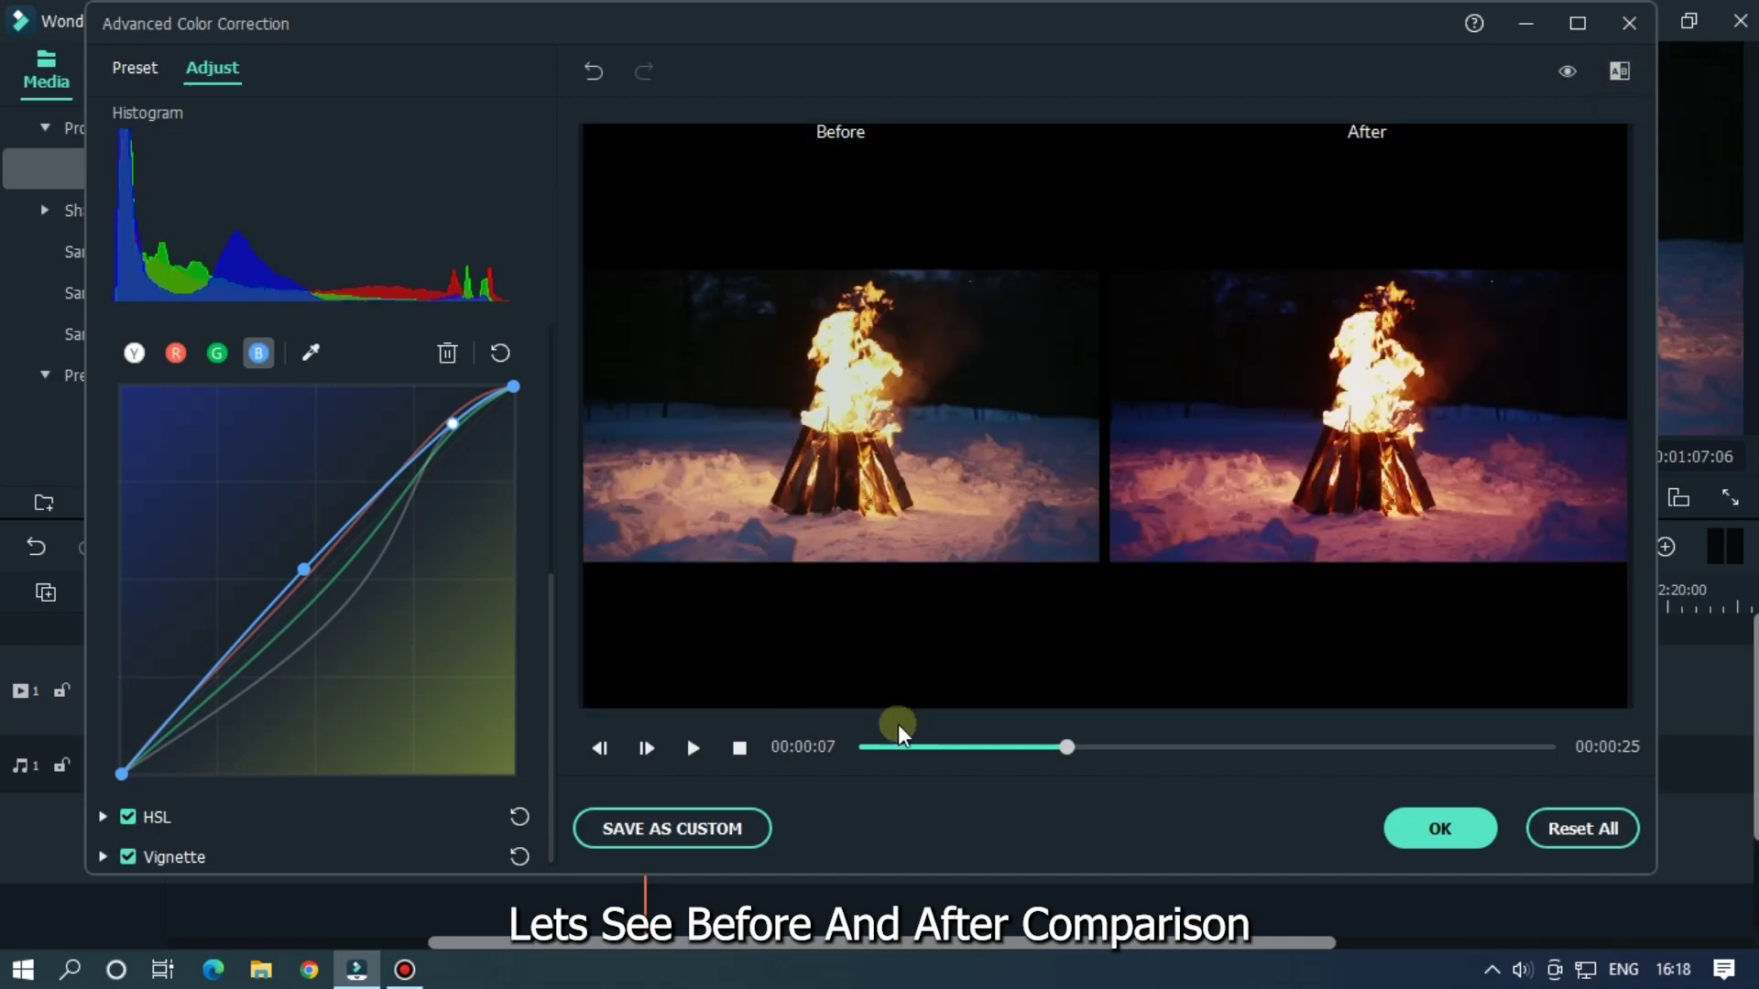
key(space)
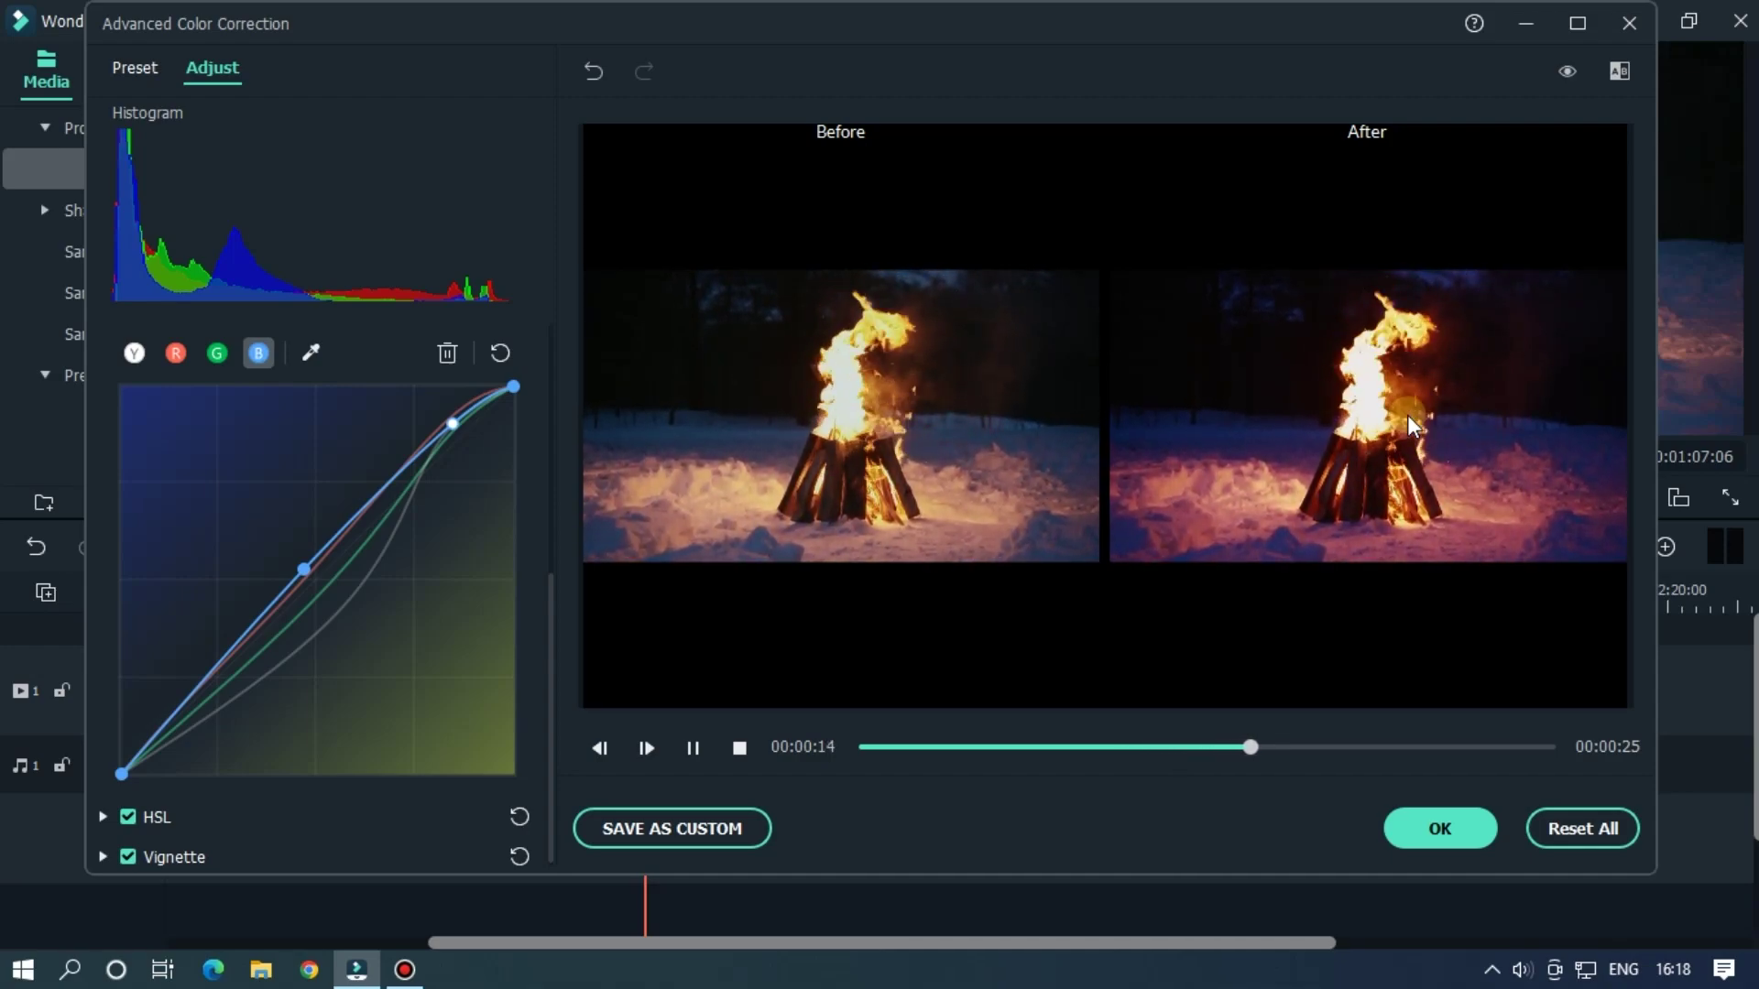
Step: Apply the bonfire curves grade and play the clip in the main preview
click(1403, 821)
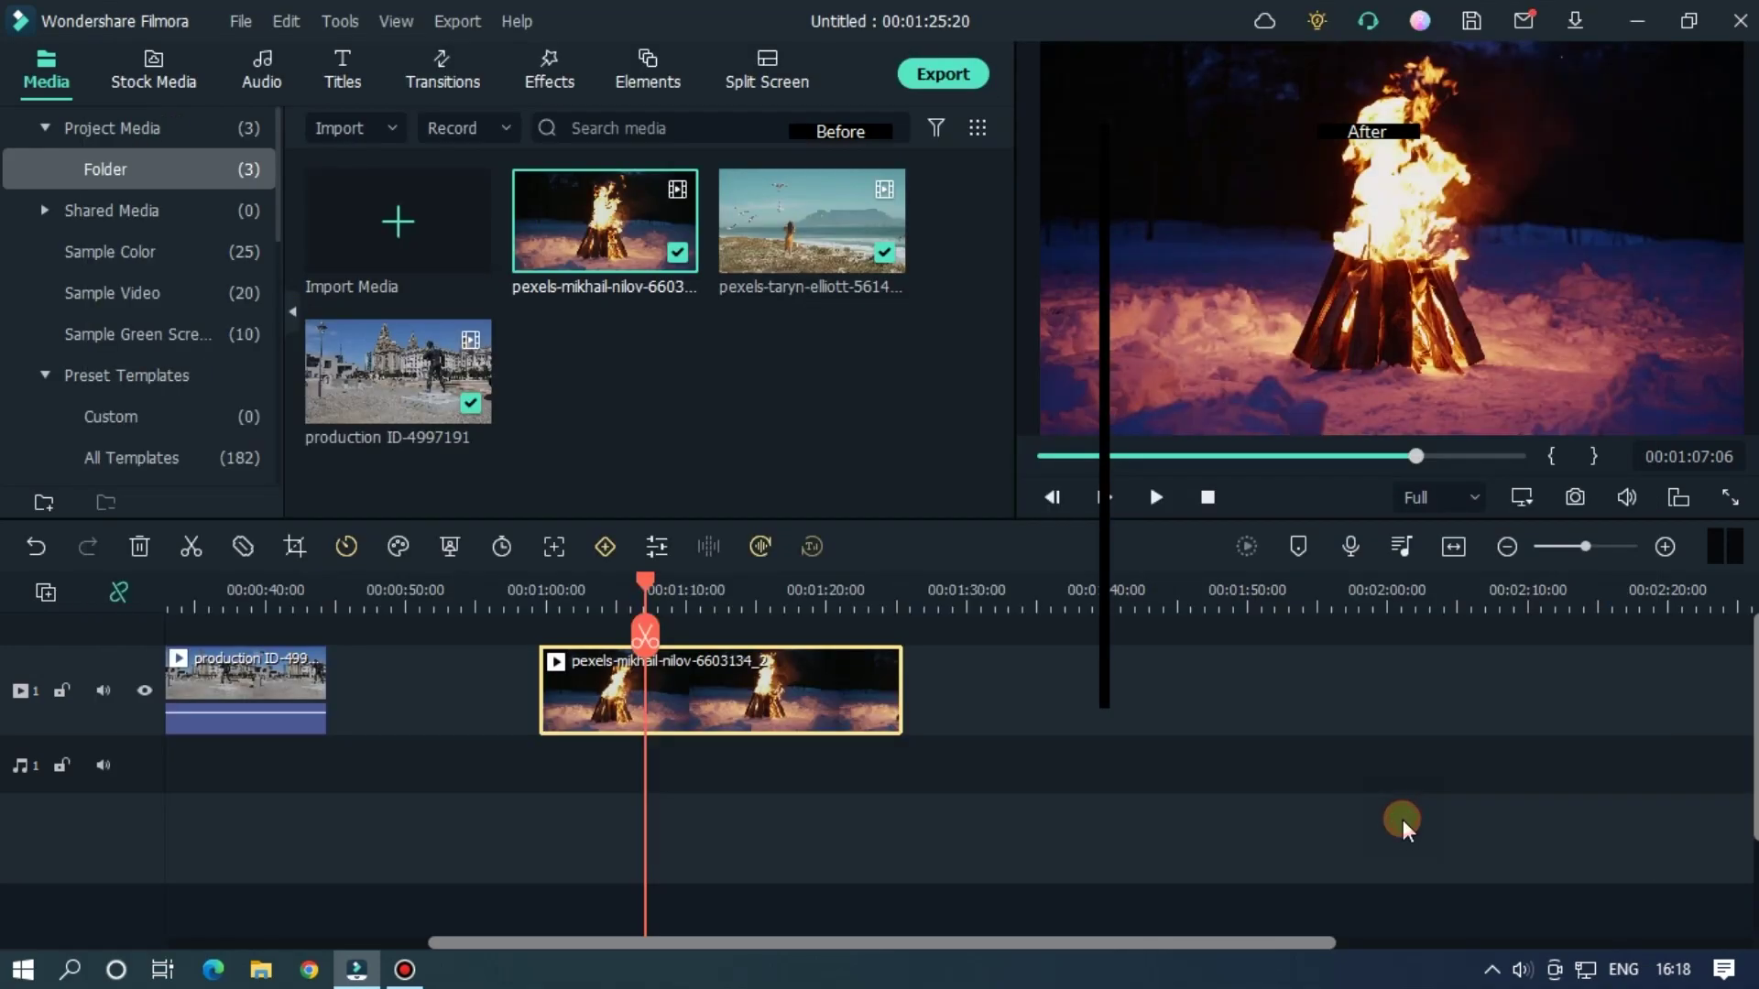
click(578, 584)
key(space)
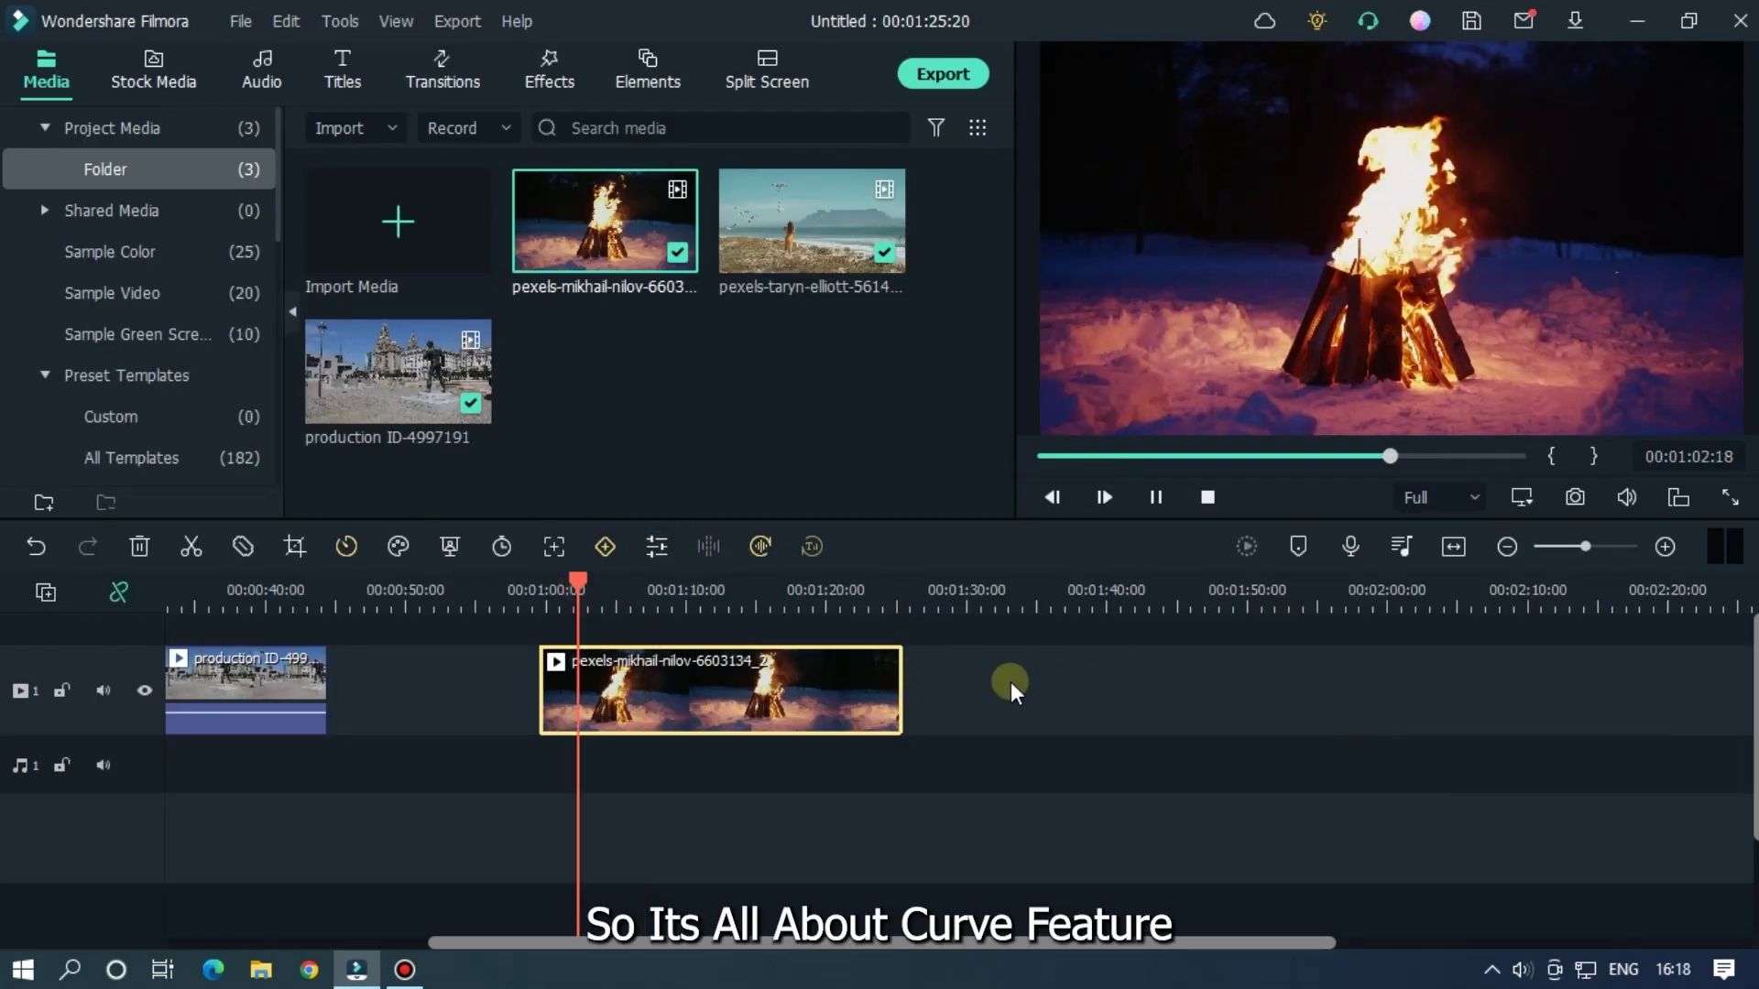